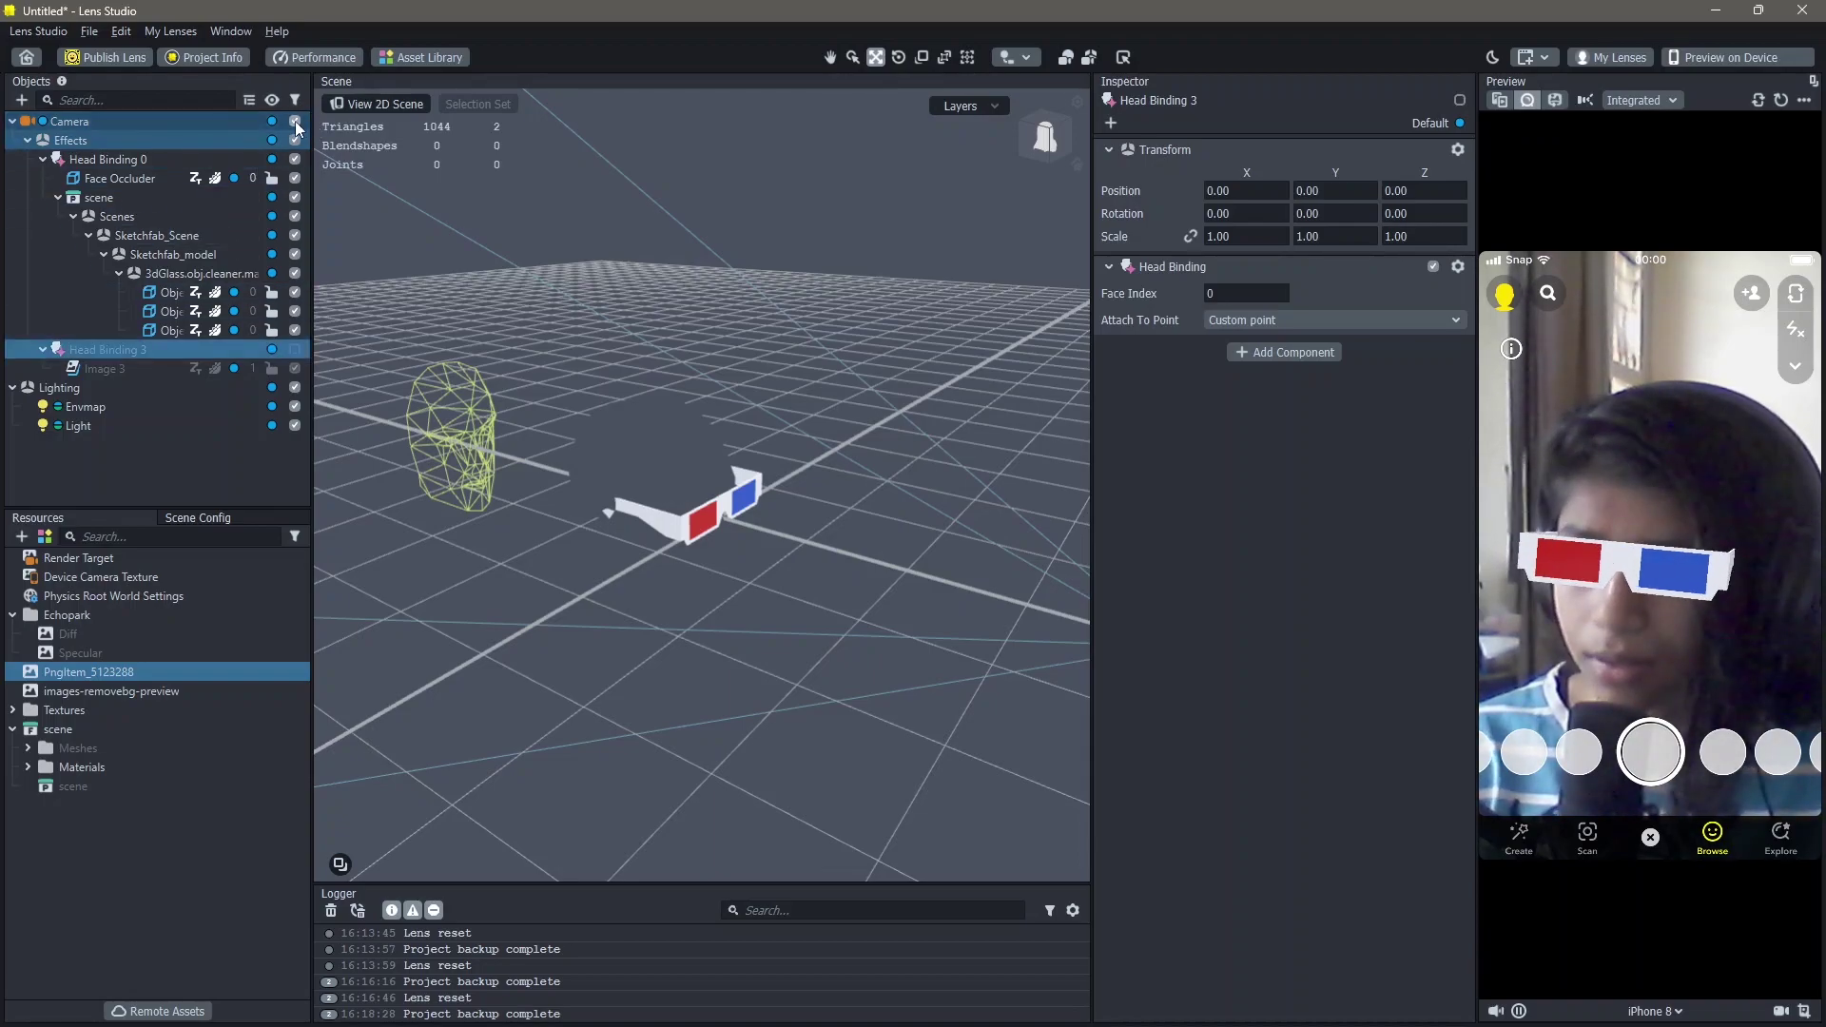
# - Hide Head Binding 0 and show Head Binding 3 to compare the two effects in the lens preview
pyautogui.click(295, 159)
pyautogui.click(294, 350)
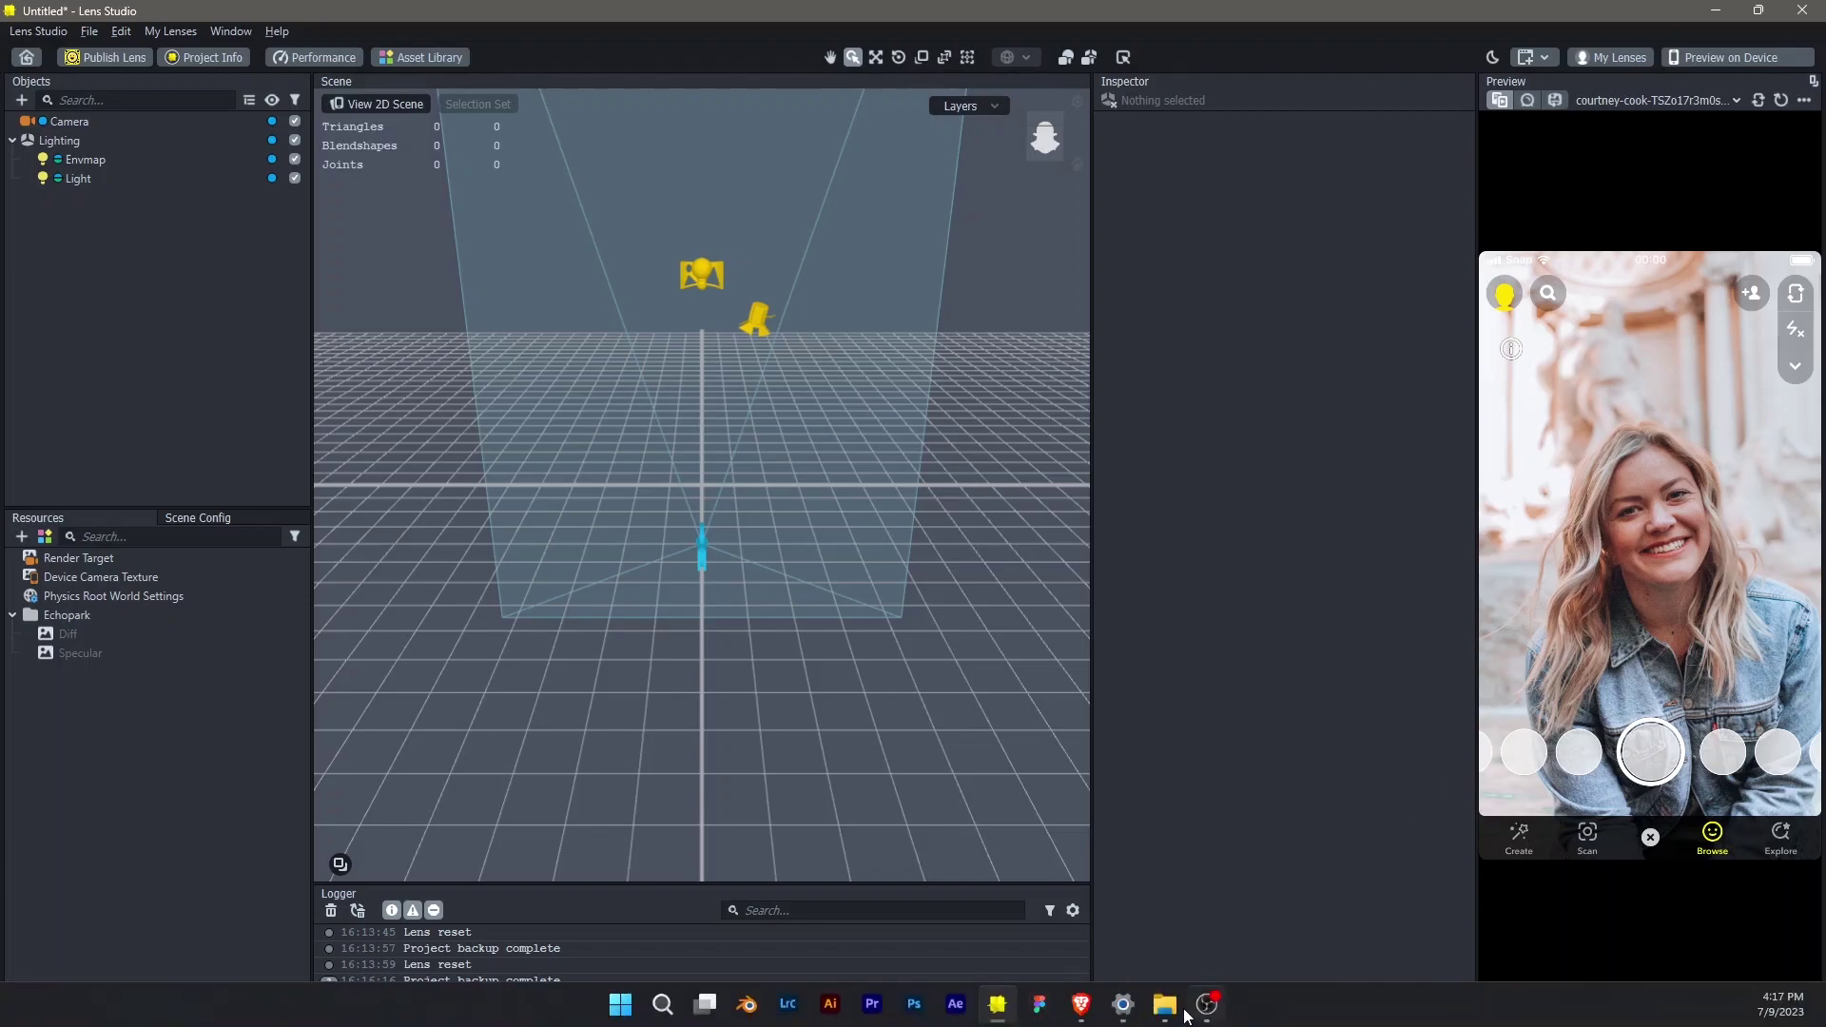
# - Import the images-removebg-preview and PngItem_5123288 images from the head binding folder into the project resources
pyautogui.click(1177, 1016)
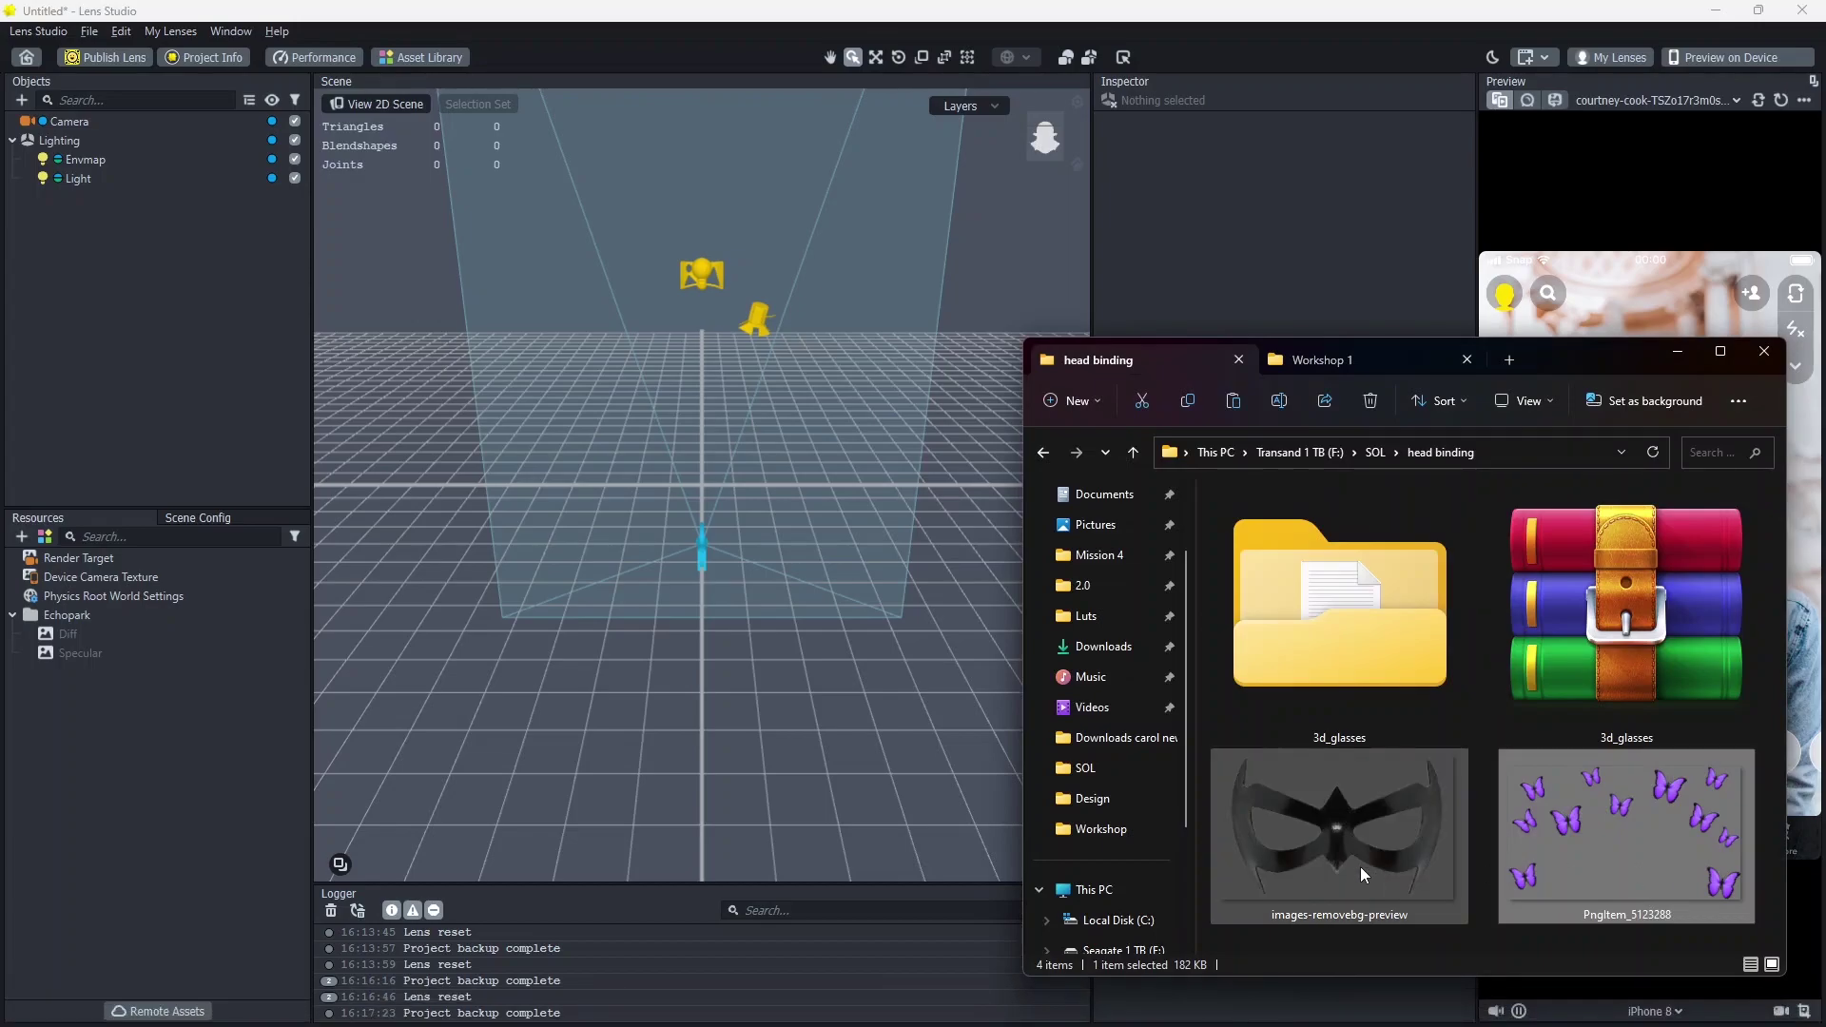
pyautogui.keyDown('ctrl'); pyautogui.click(1561, 864); pyautogui.keyUp('ctrl')
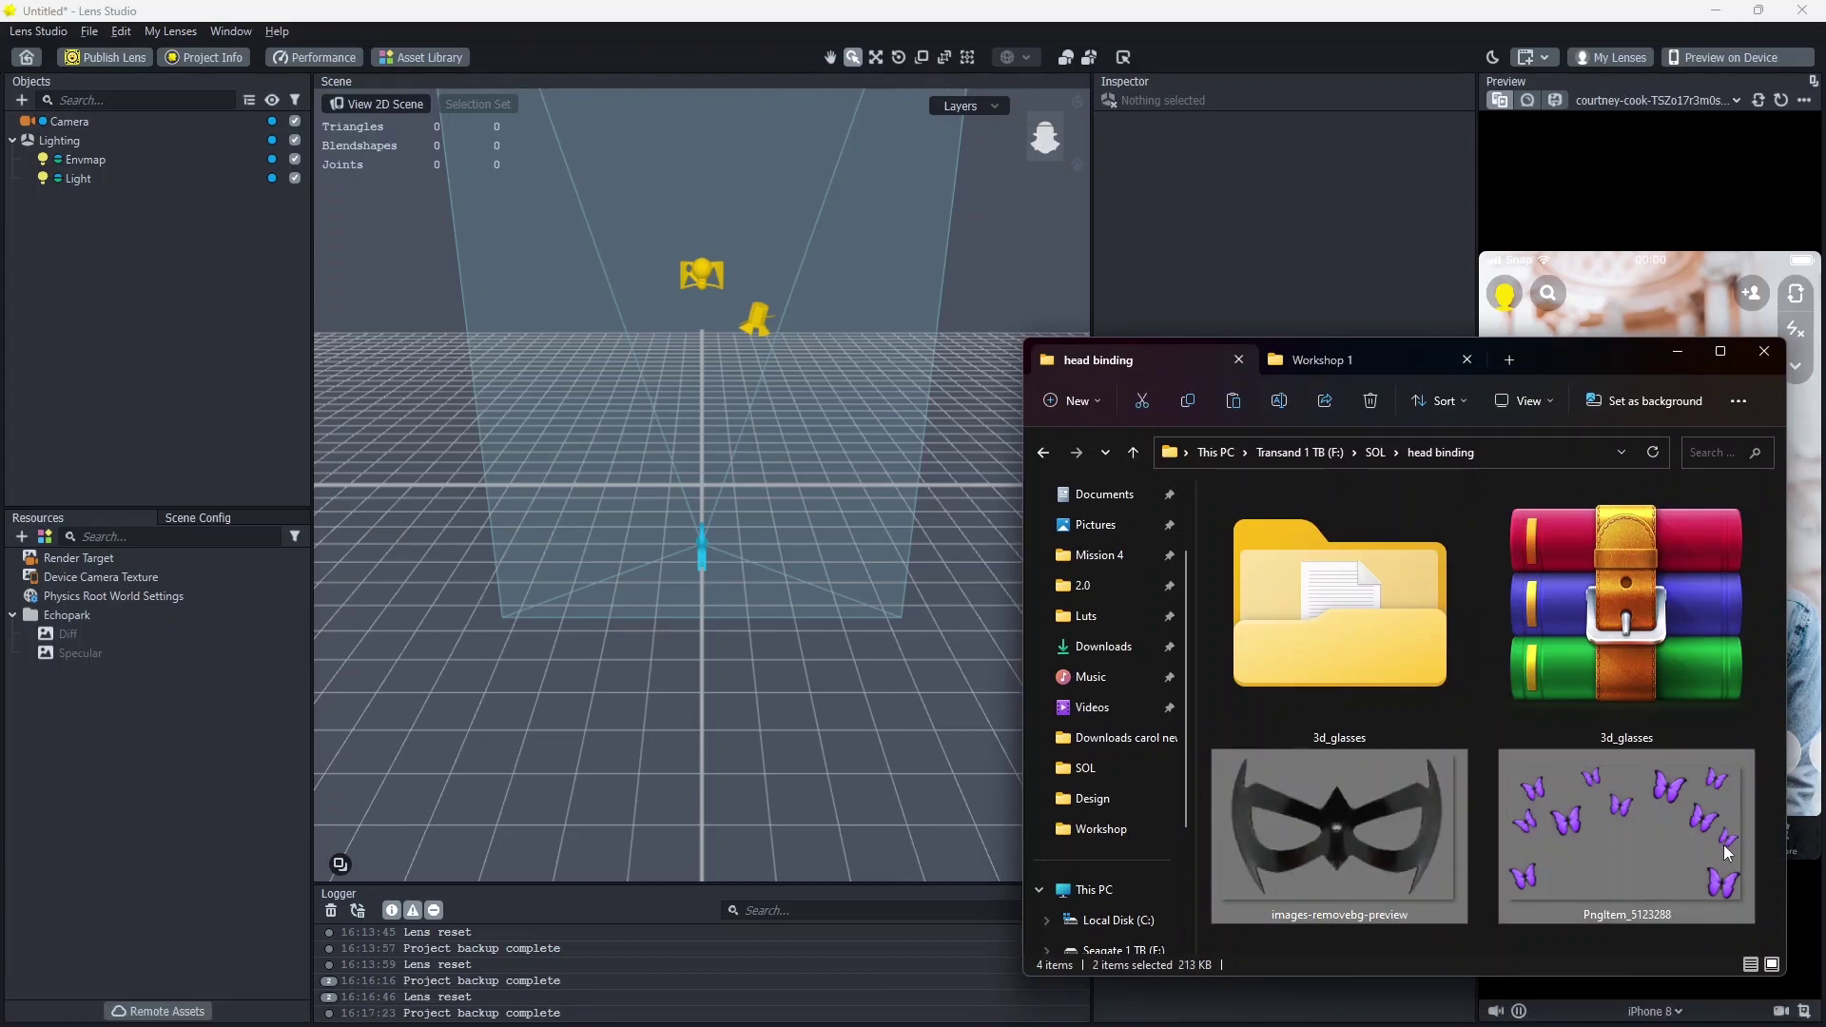
pyautogui.moveTo(1593, 829); pyautogui.dragTo(124, 732)
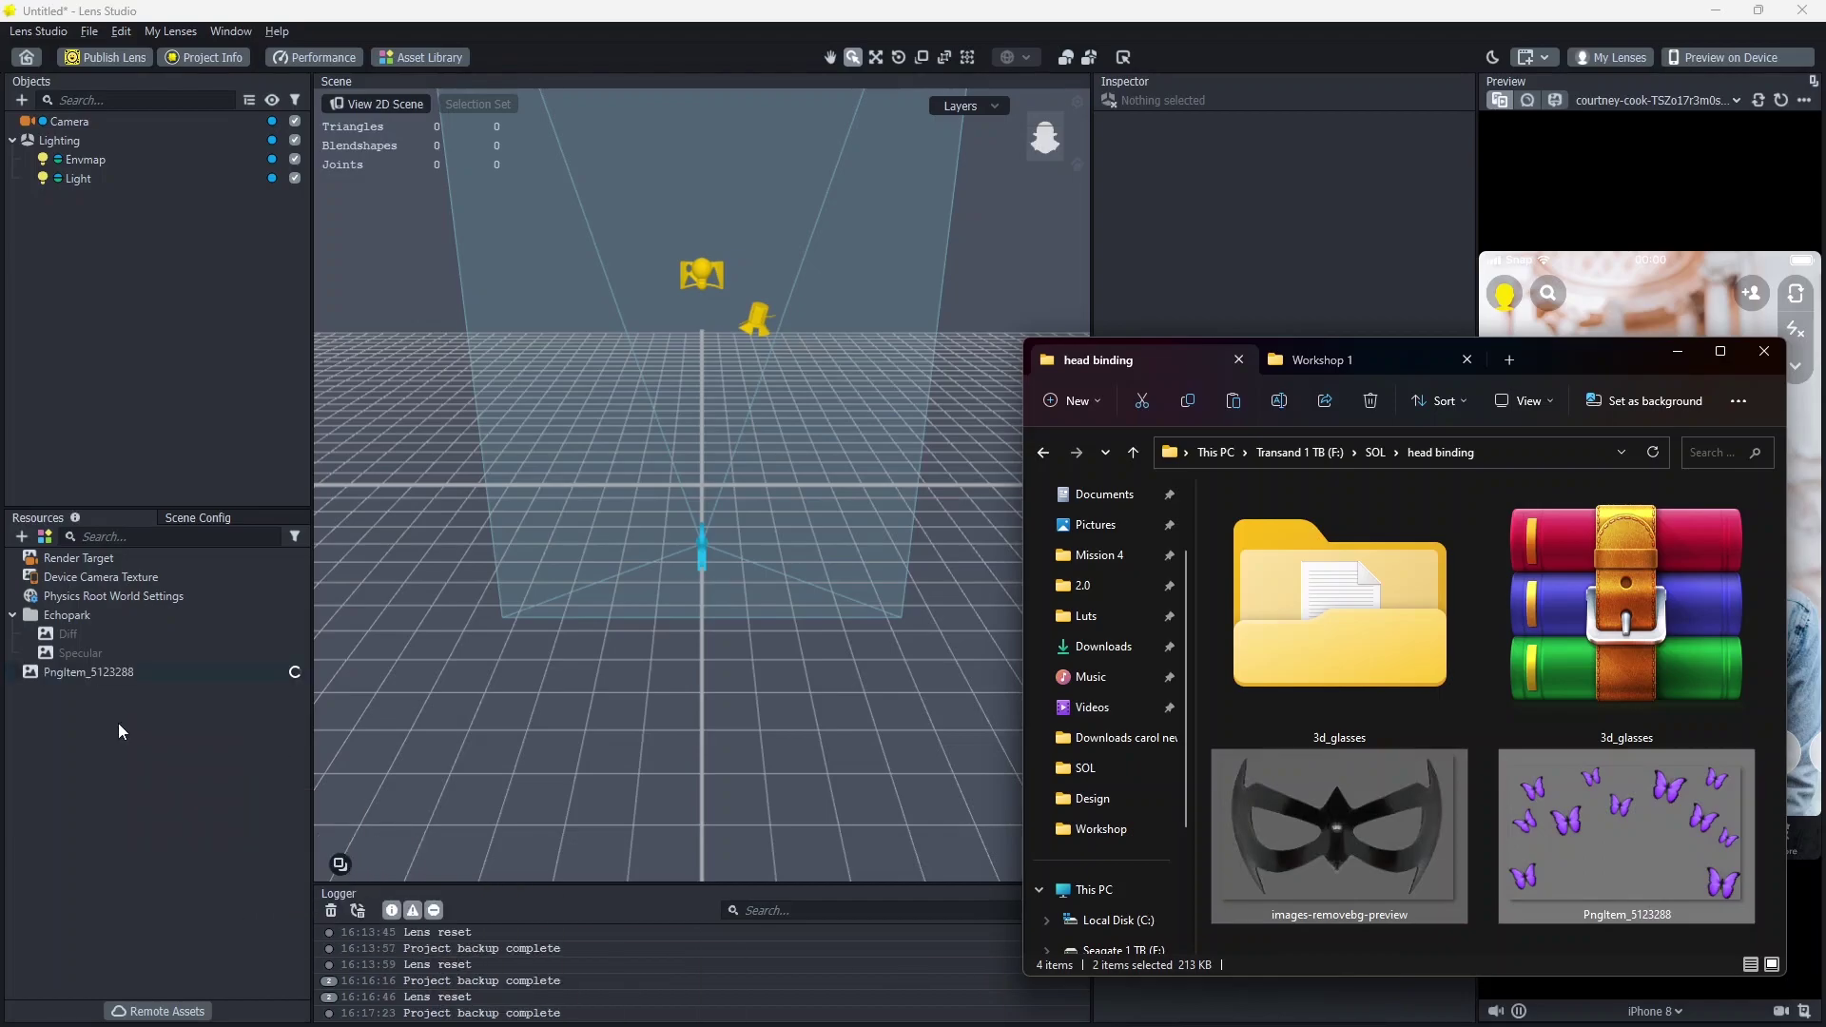
pyautogui.click(455, 471)
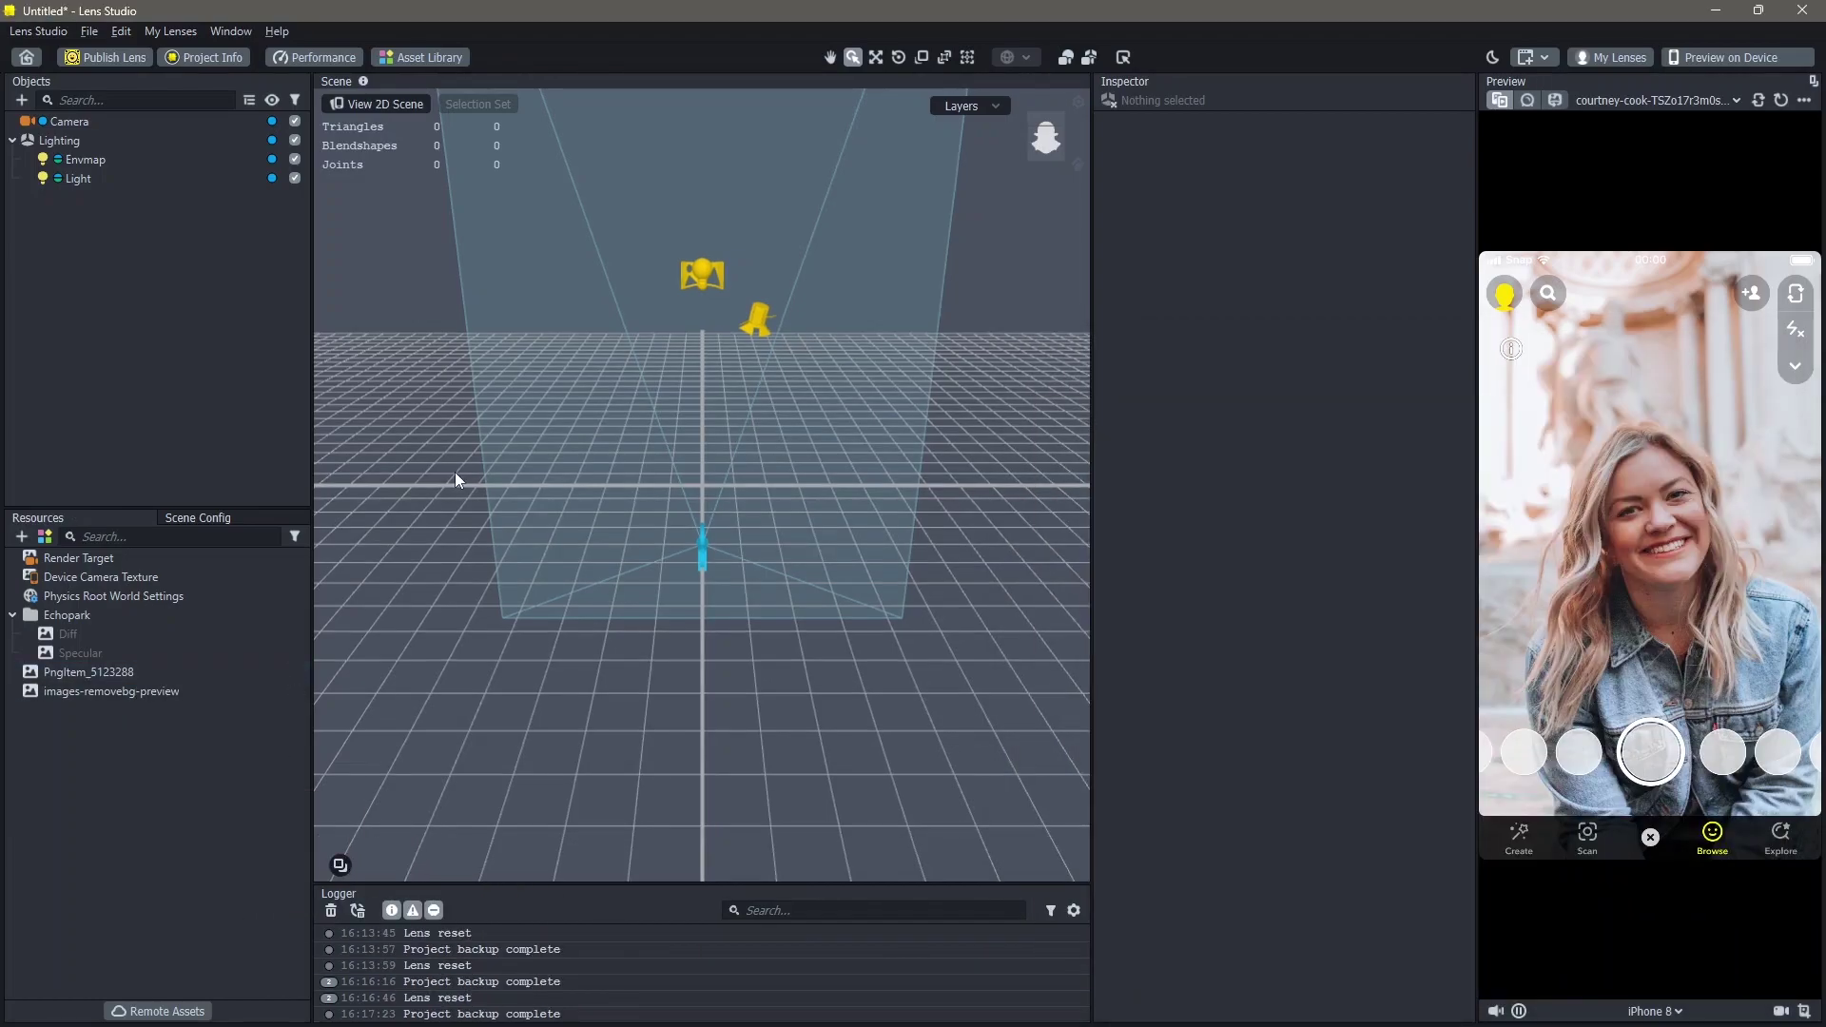
# - Add a Face Image effect to the scene
pyautogui.click(21, 98)
pyautogui.click(72, 158)
pyautogui.click(164, 160)
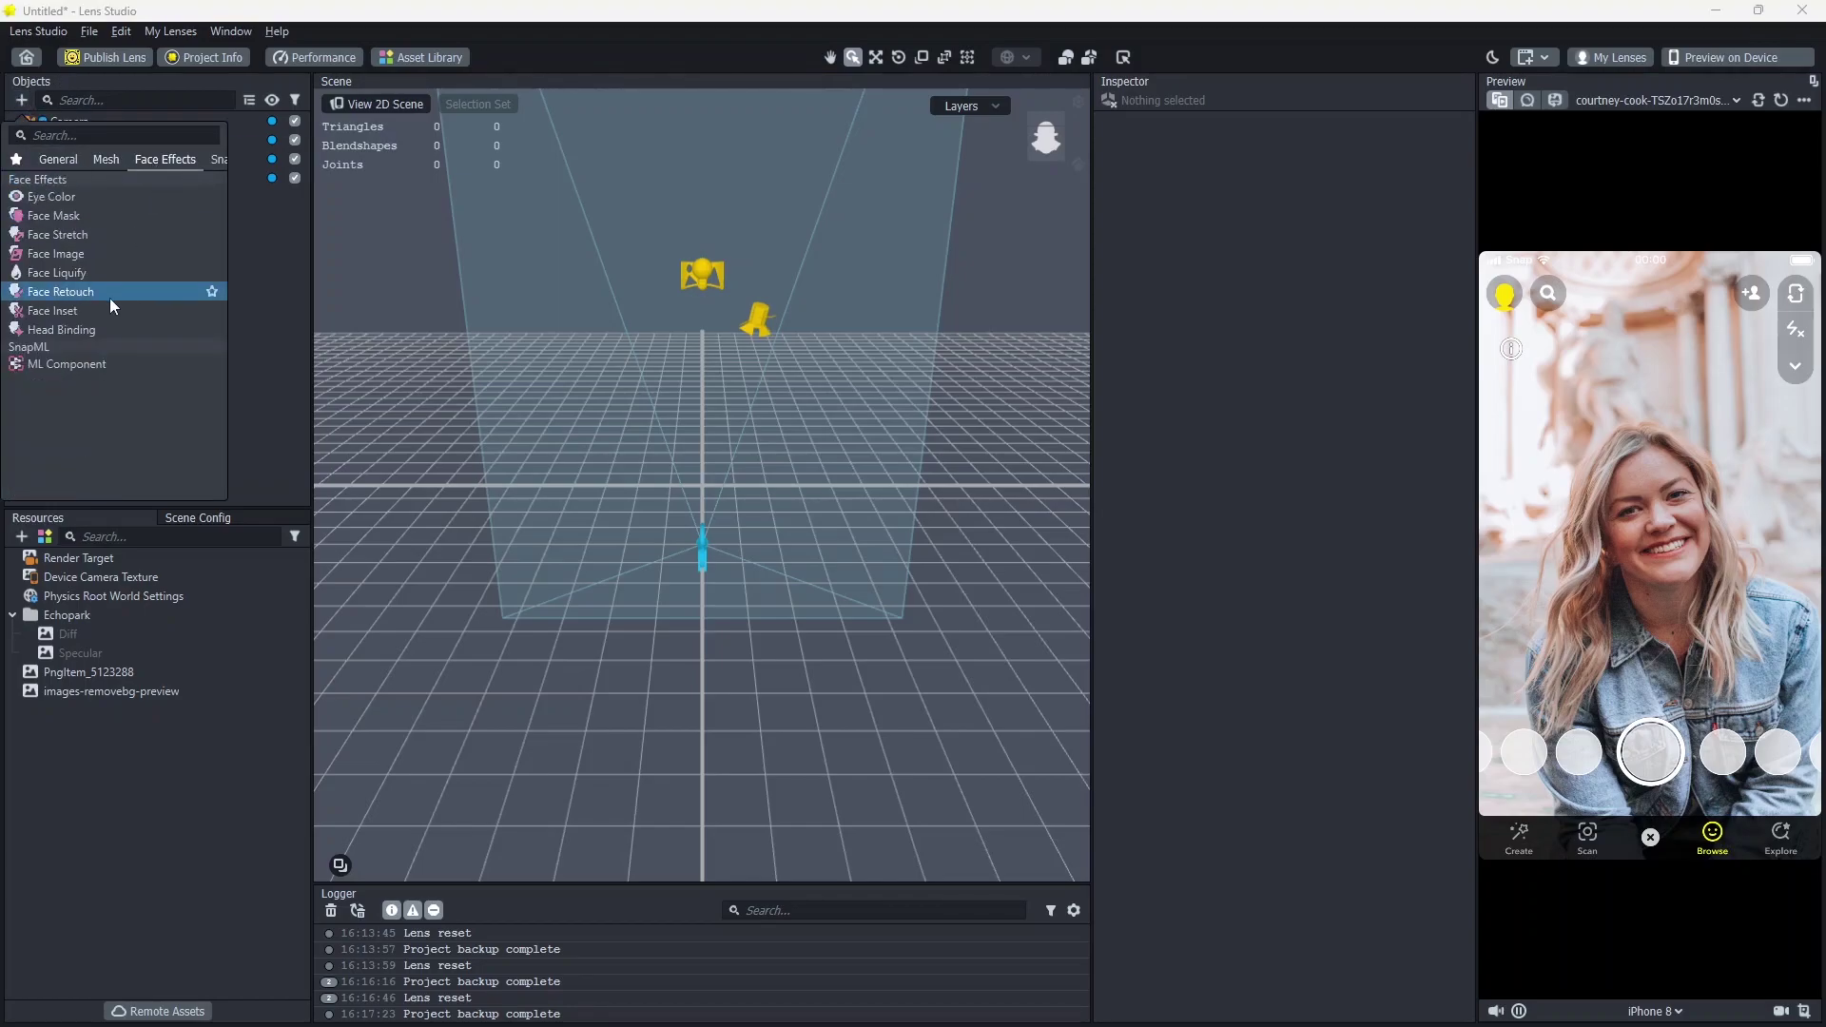
pyautogui.click(101, 260)
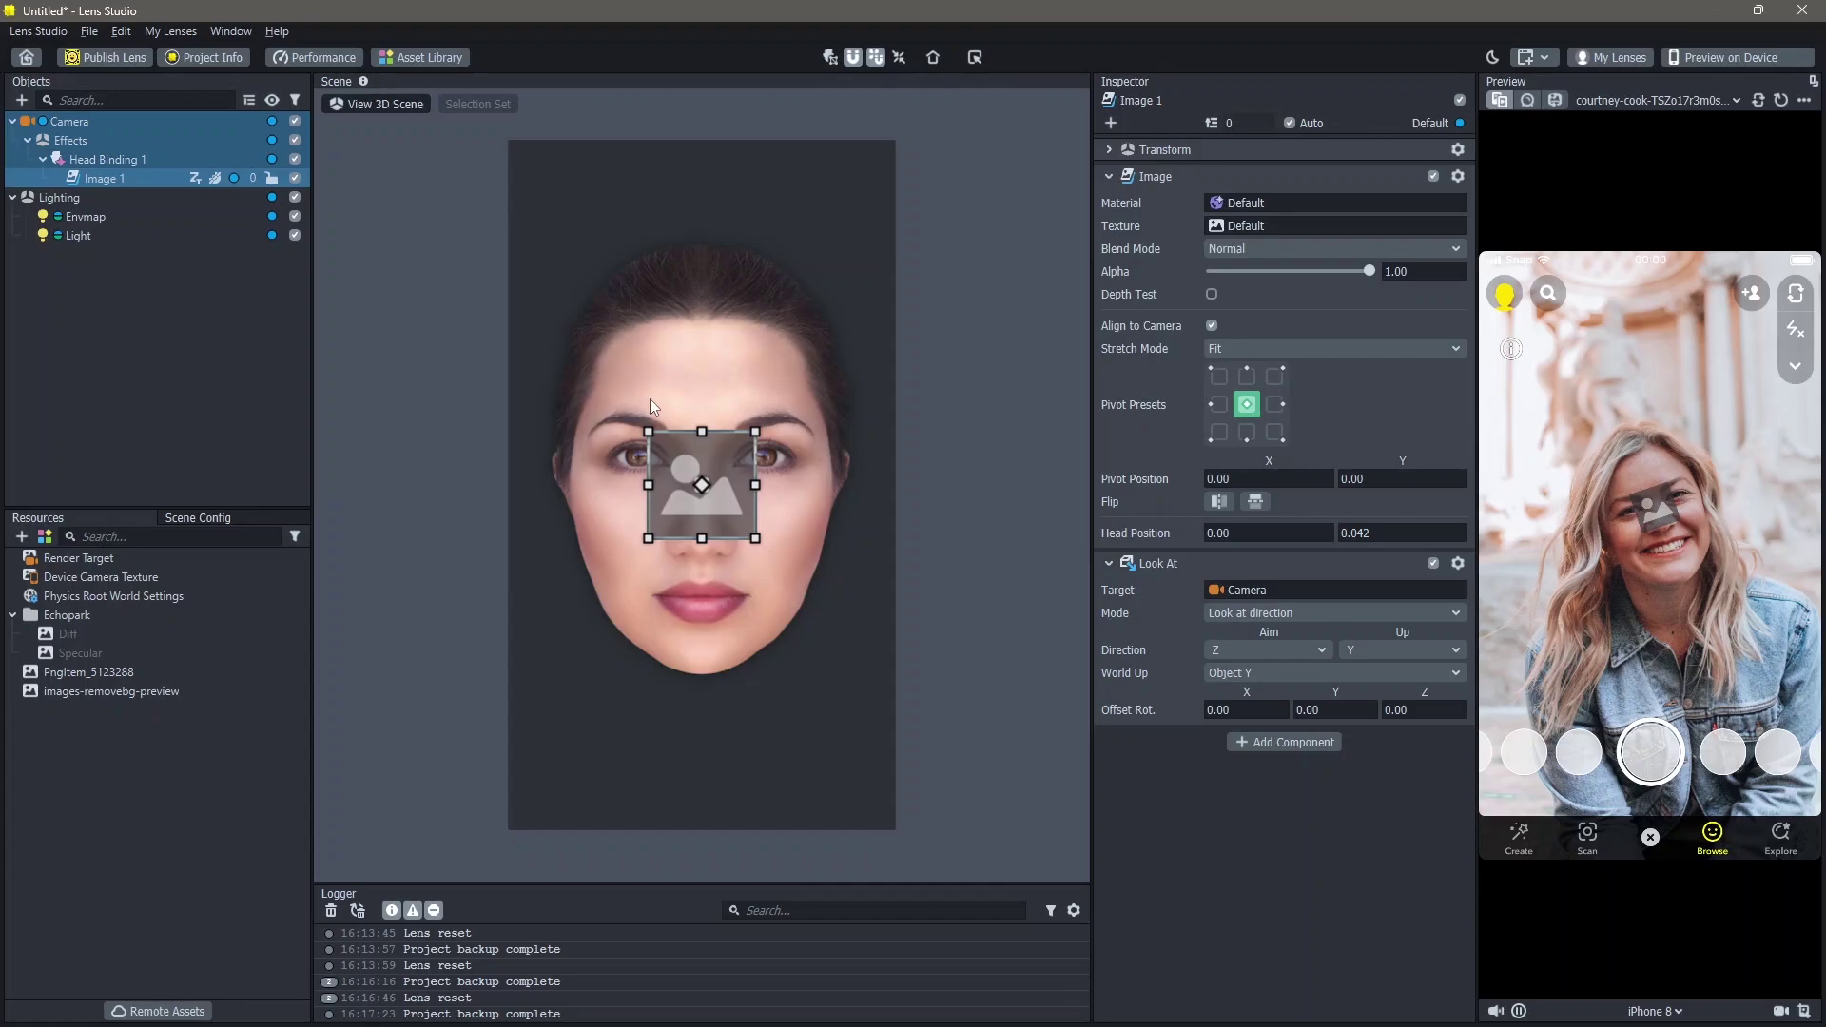
# - Assign the PngItem_5123288 butterfly picture as the texture of the Image 1 object
pyautogui.click(140, 672)
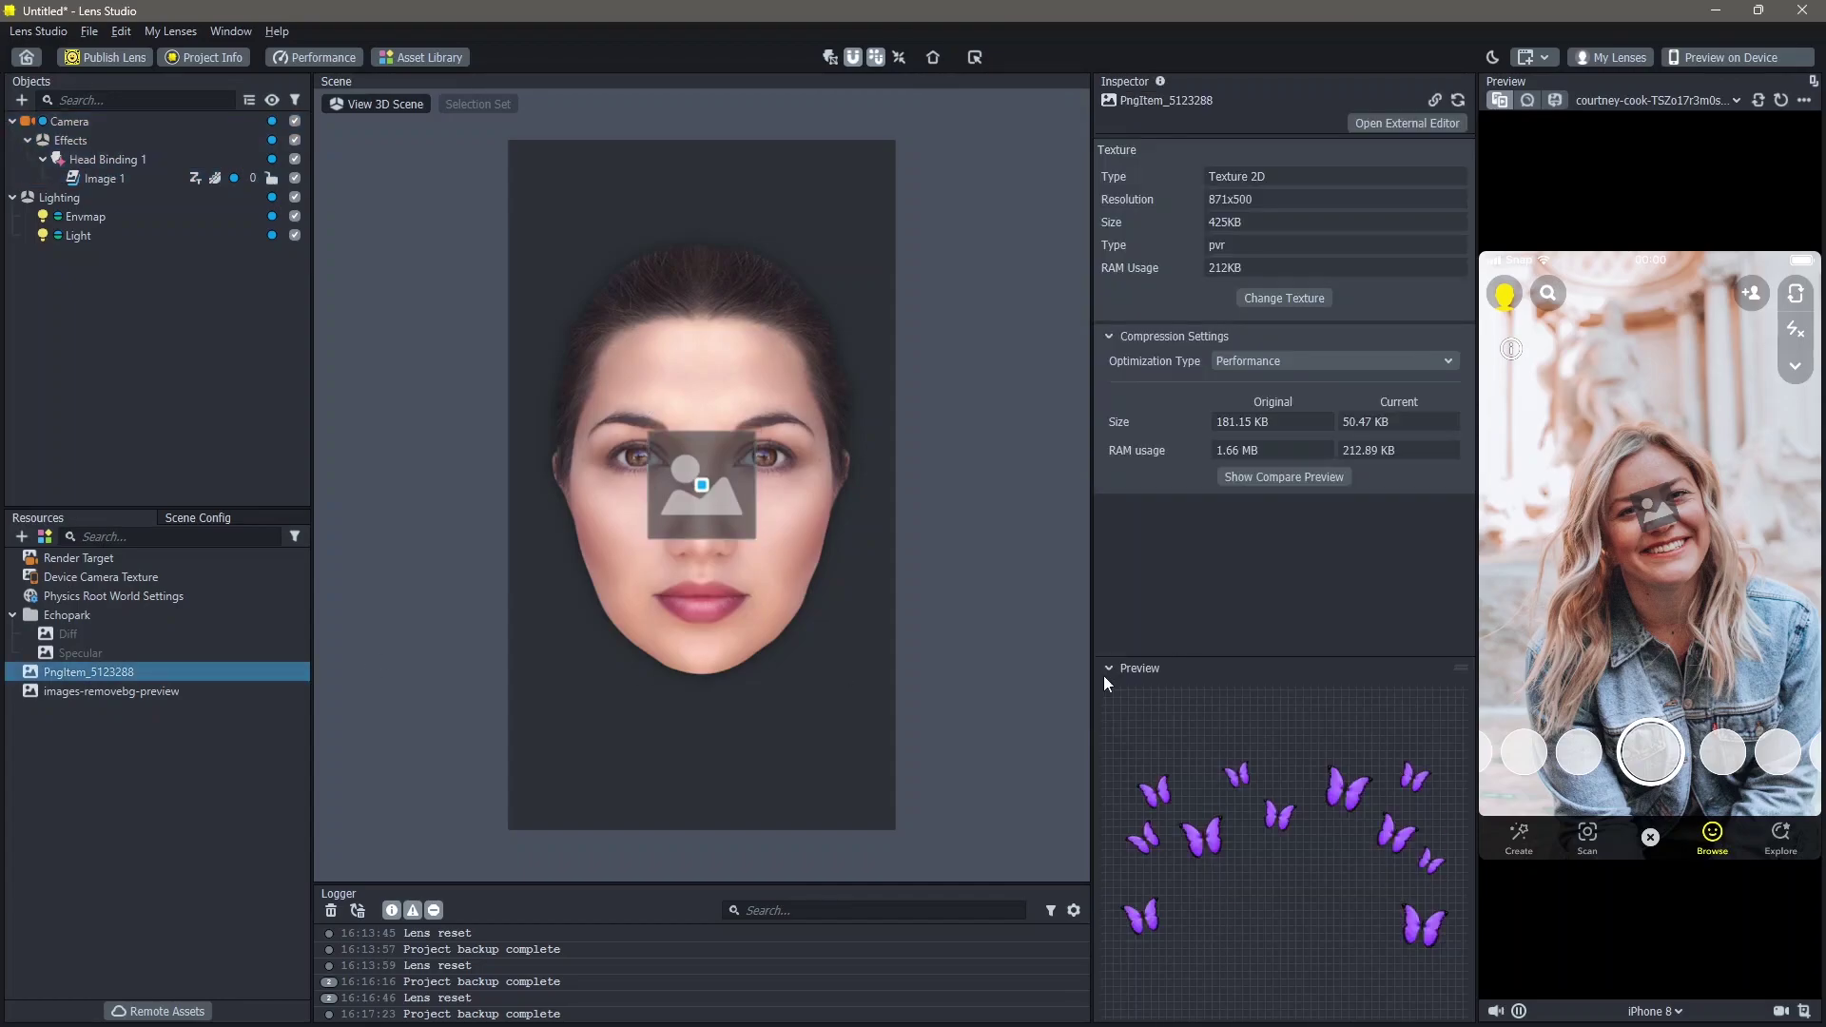
pyautogui.click(128, 173)
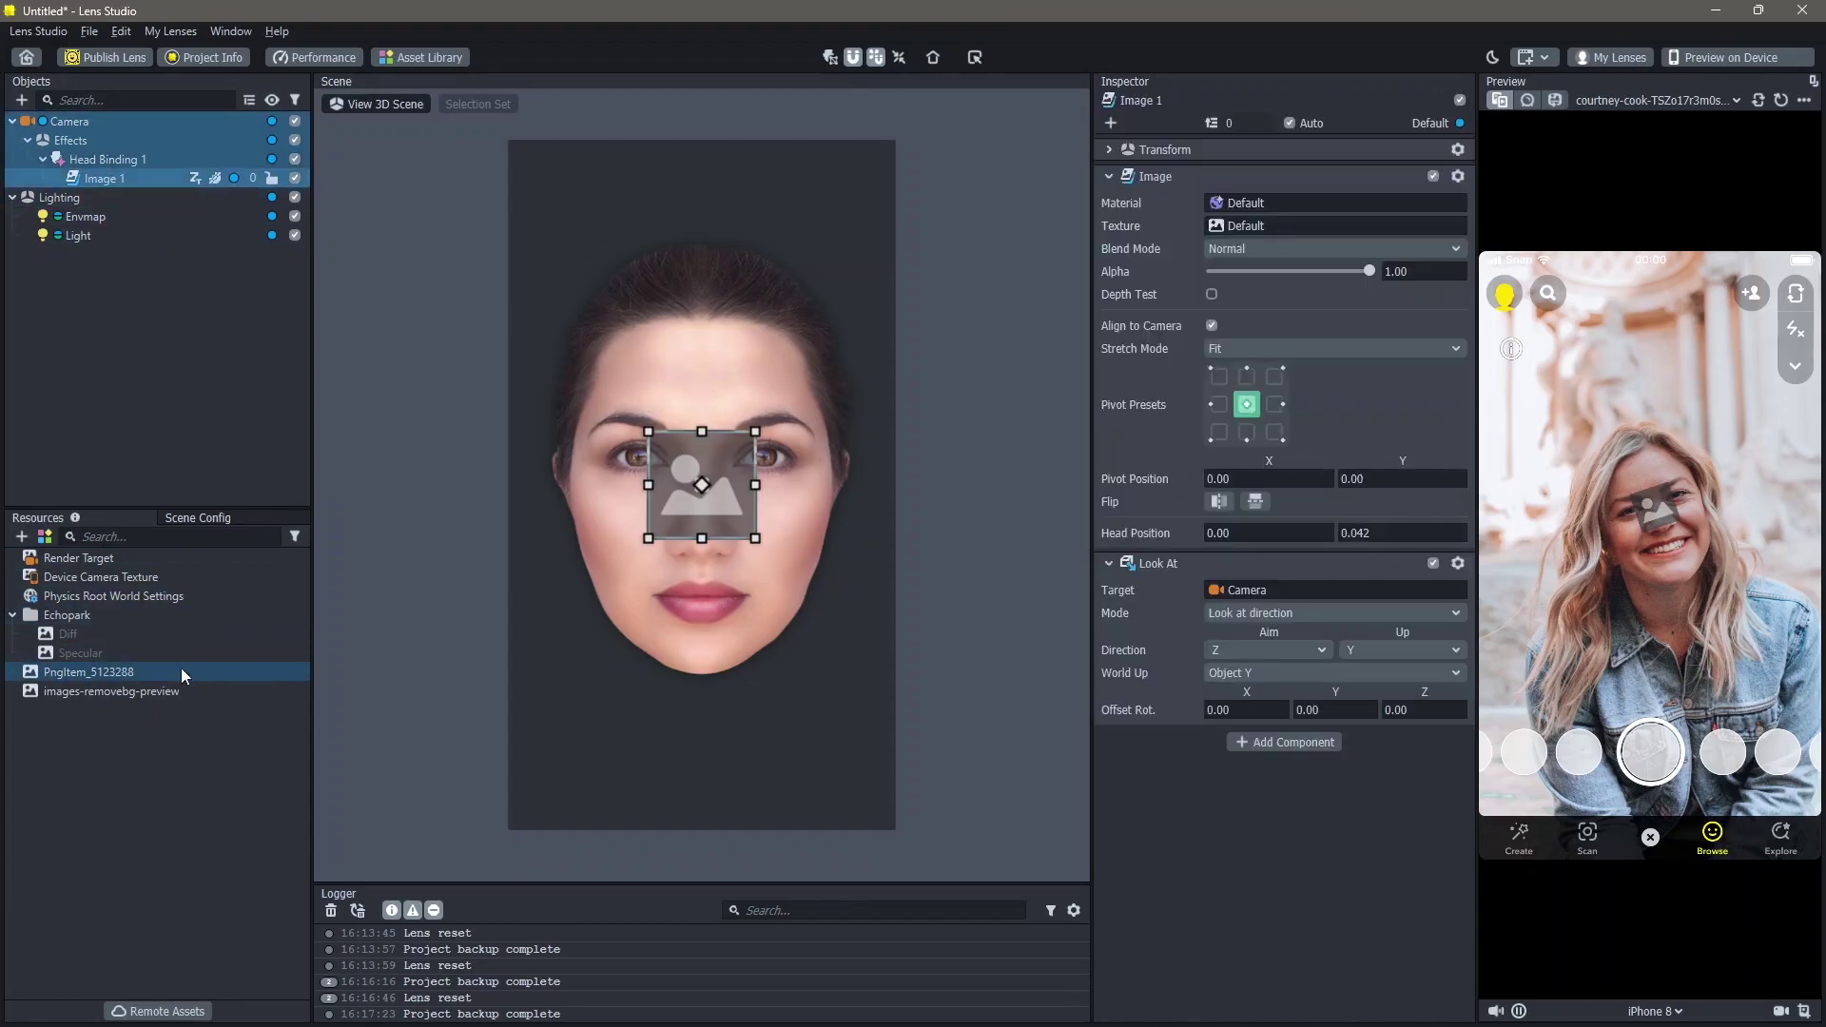
pyautogui.moveTo(141, 672); pyautogui.dragTo(1248, 228)
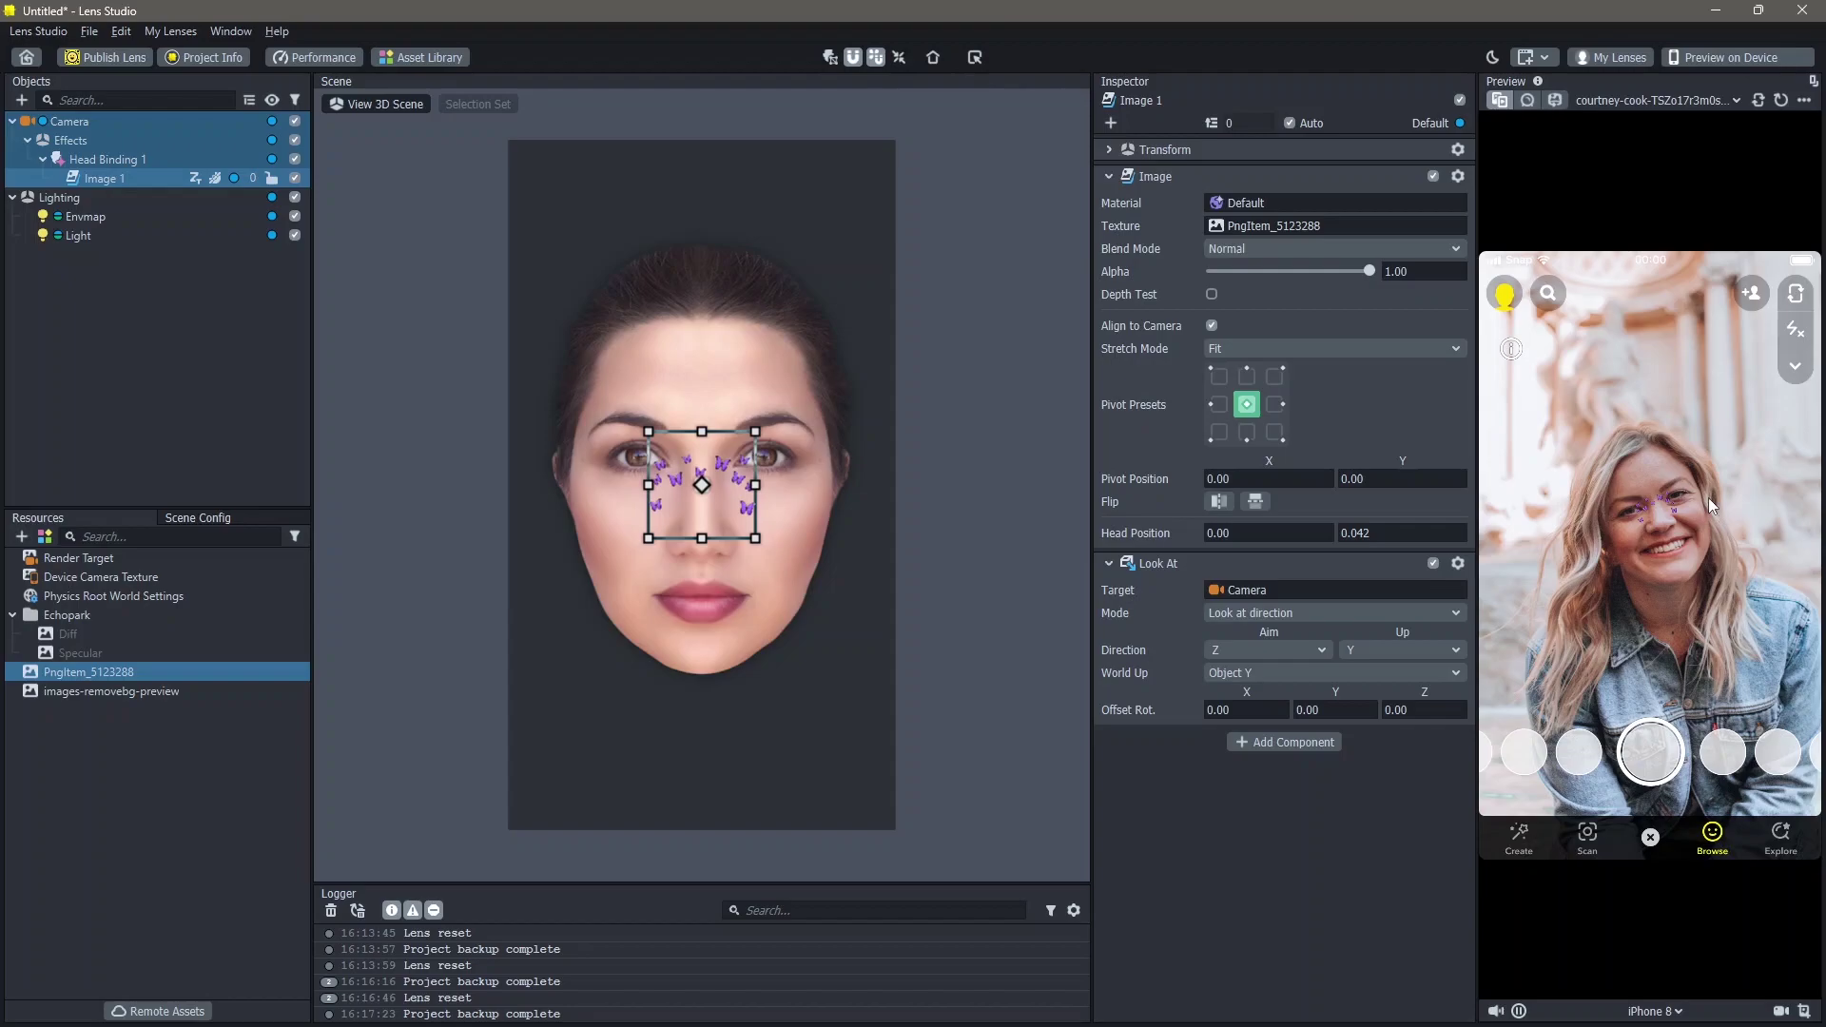
# - Scale the butterfly image proportionally by setting its X scale to 20
pyautogui.click(1108, 151)
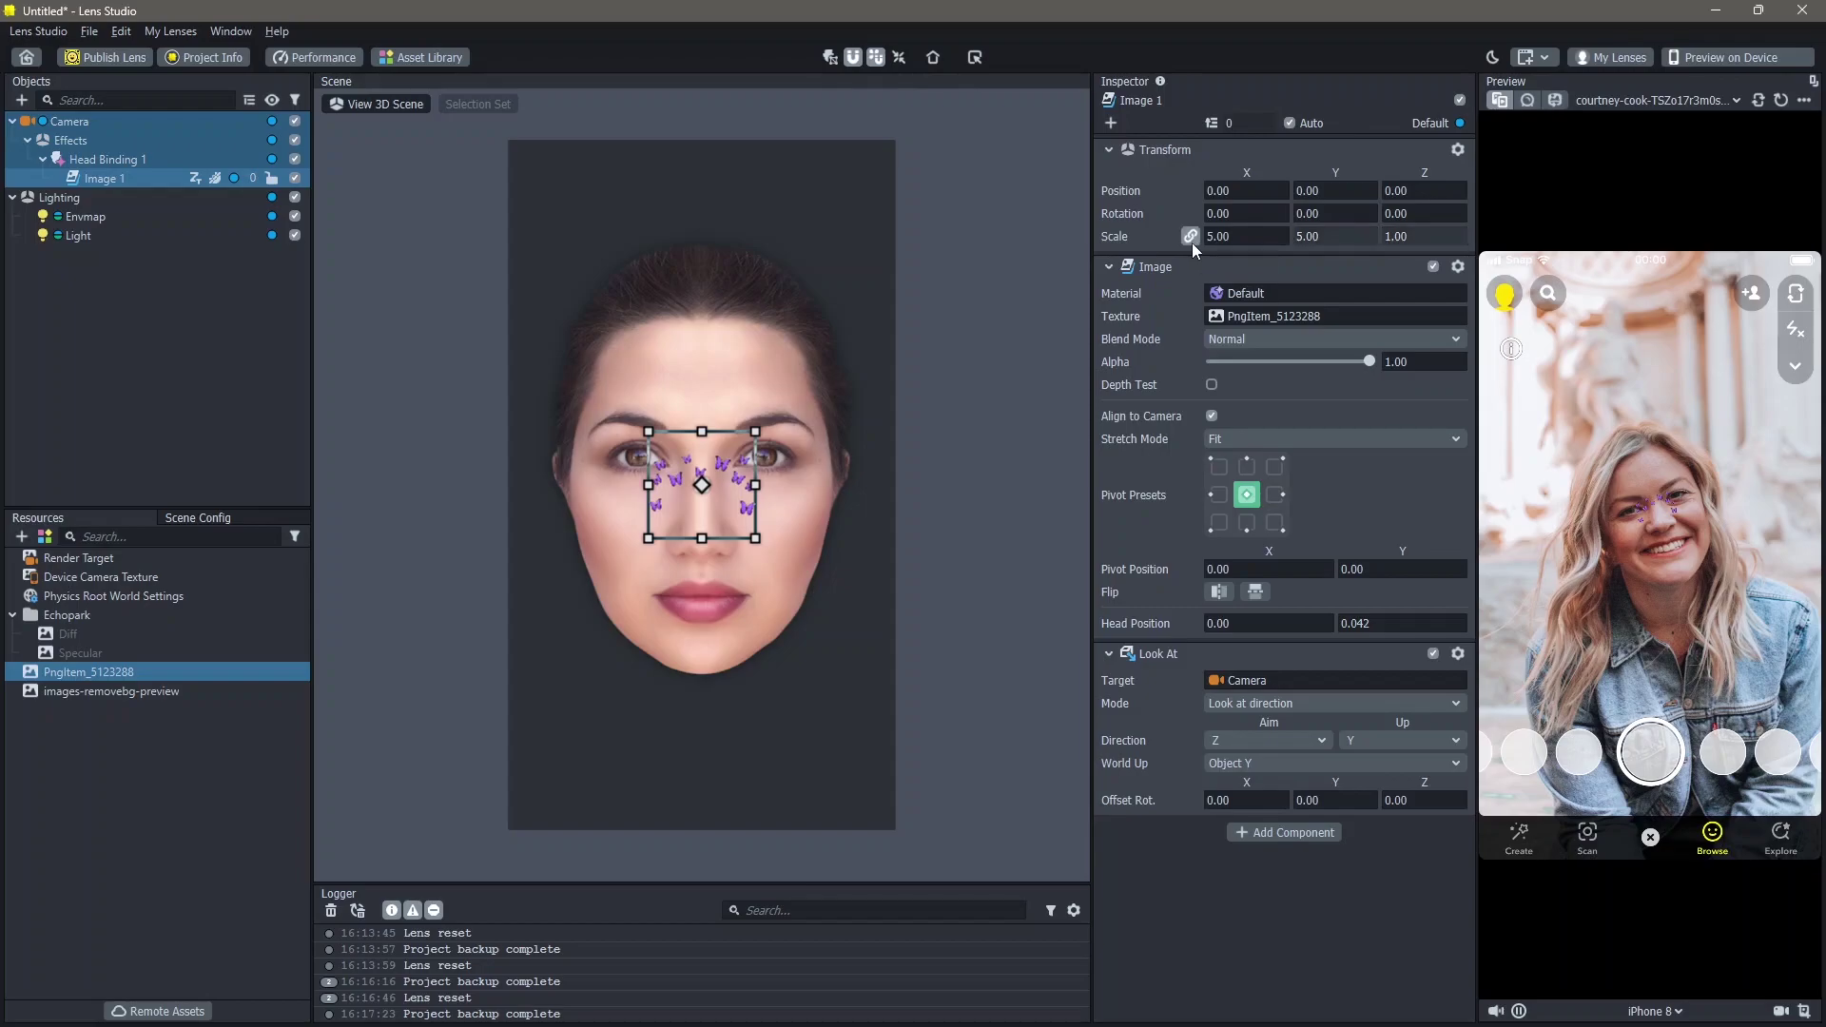
pyautogui.click(1246, 236)
pyautogui.write('20')
pyautogui.press('Return')
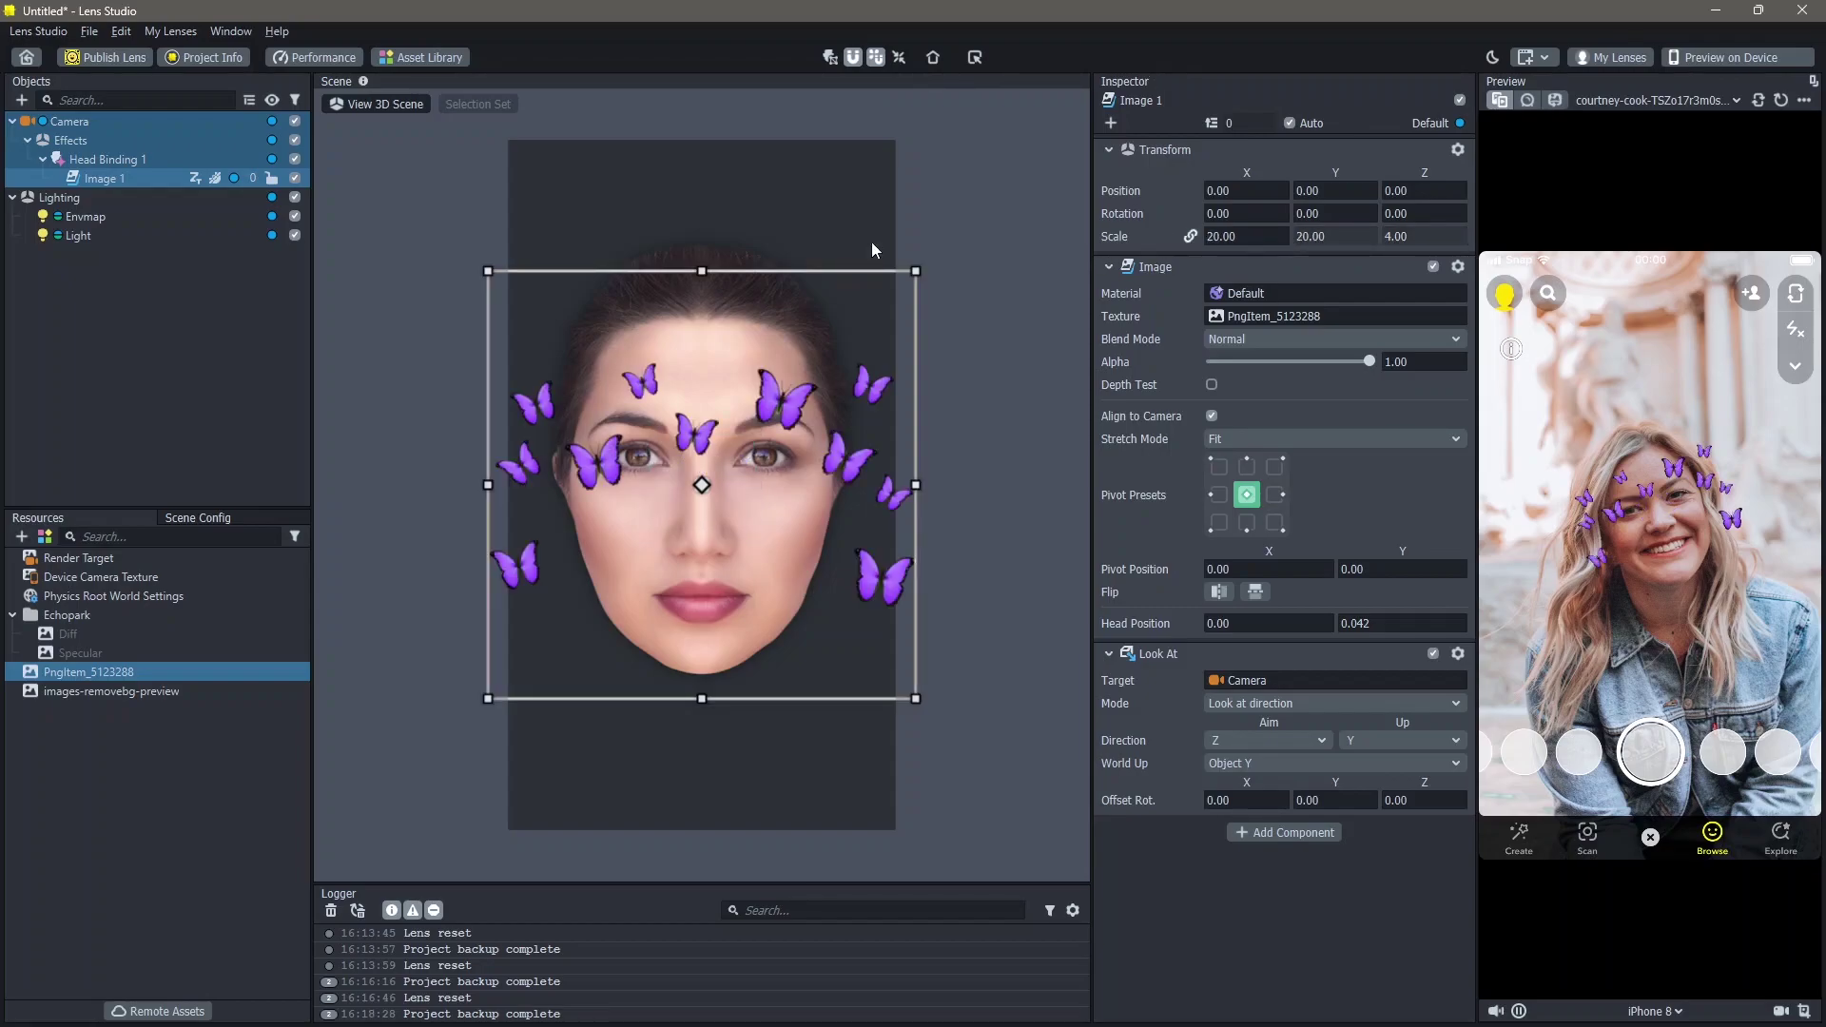
# - Attach Head Binding 1 to the Forehead point
pyautogui.click(137, 160)
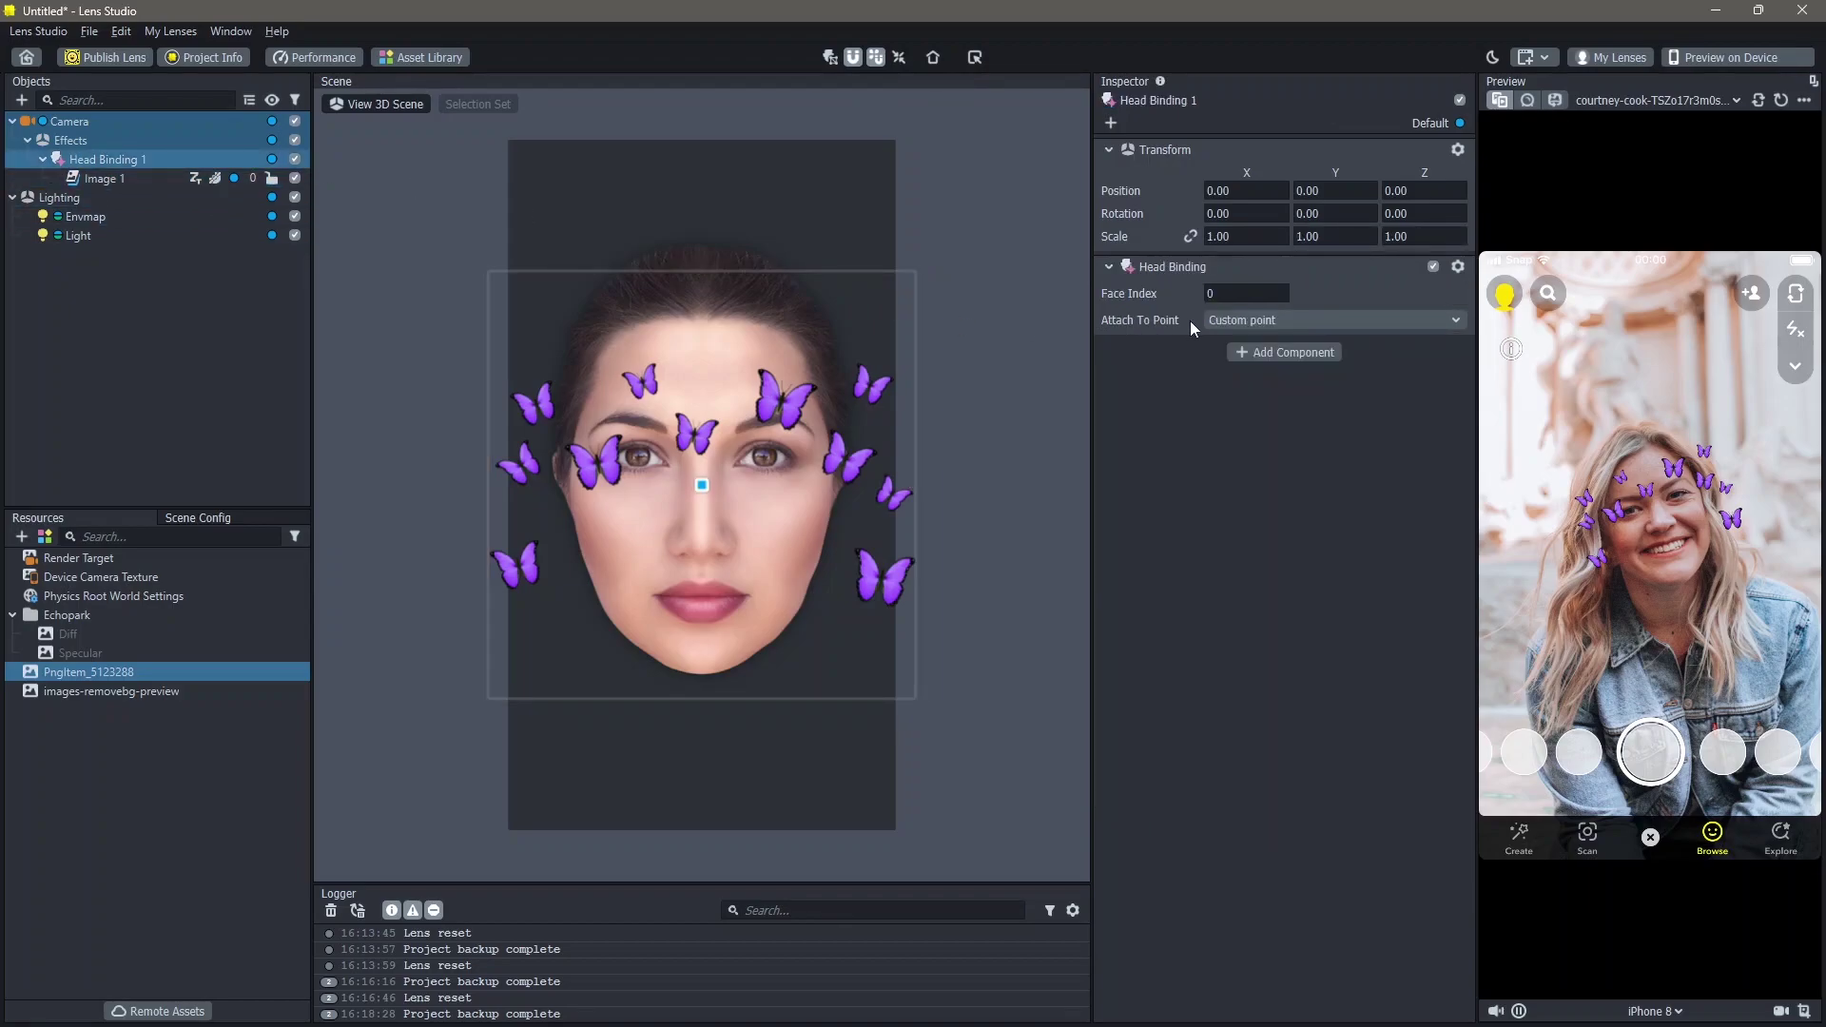
pyautogui.click(1263, 319)
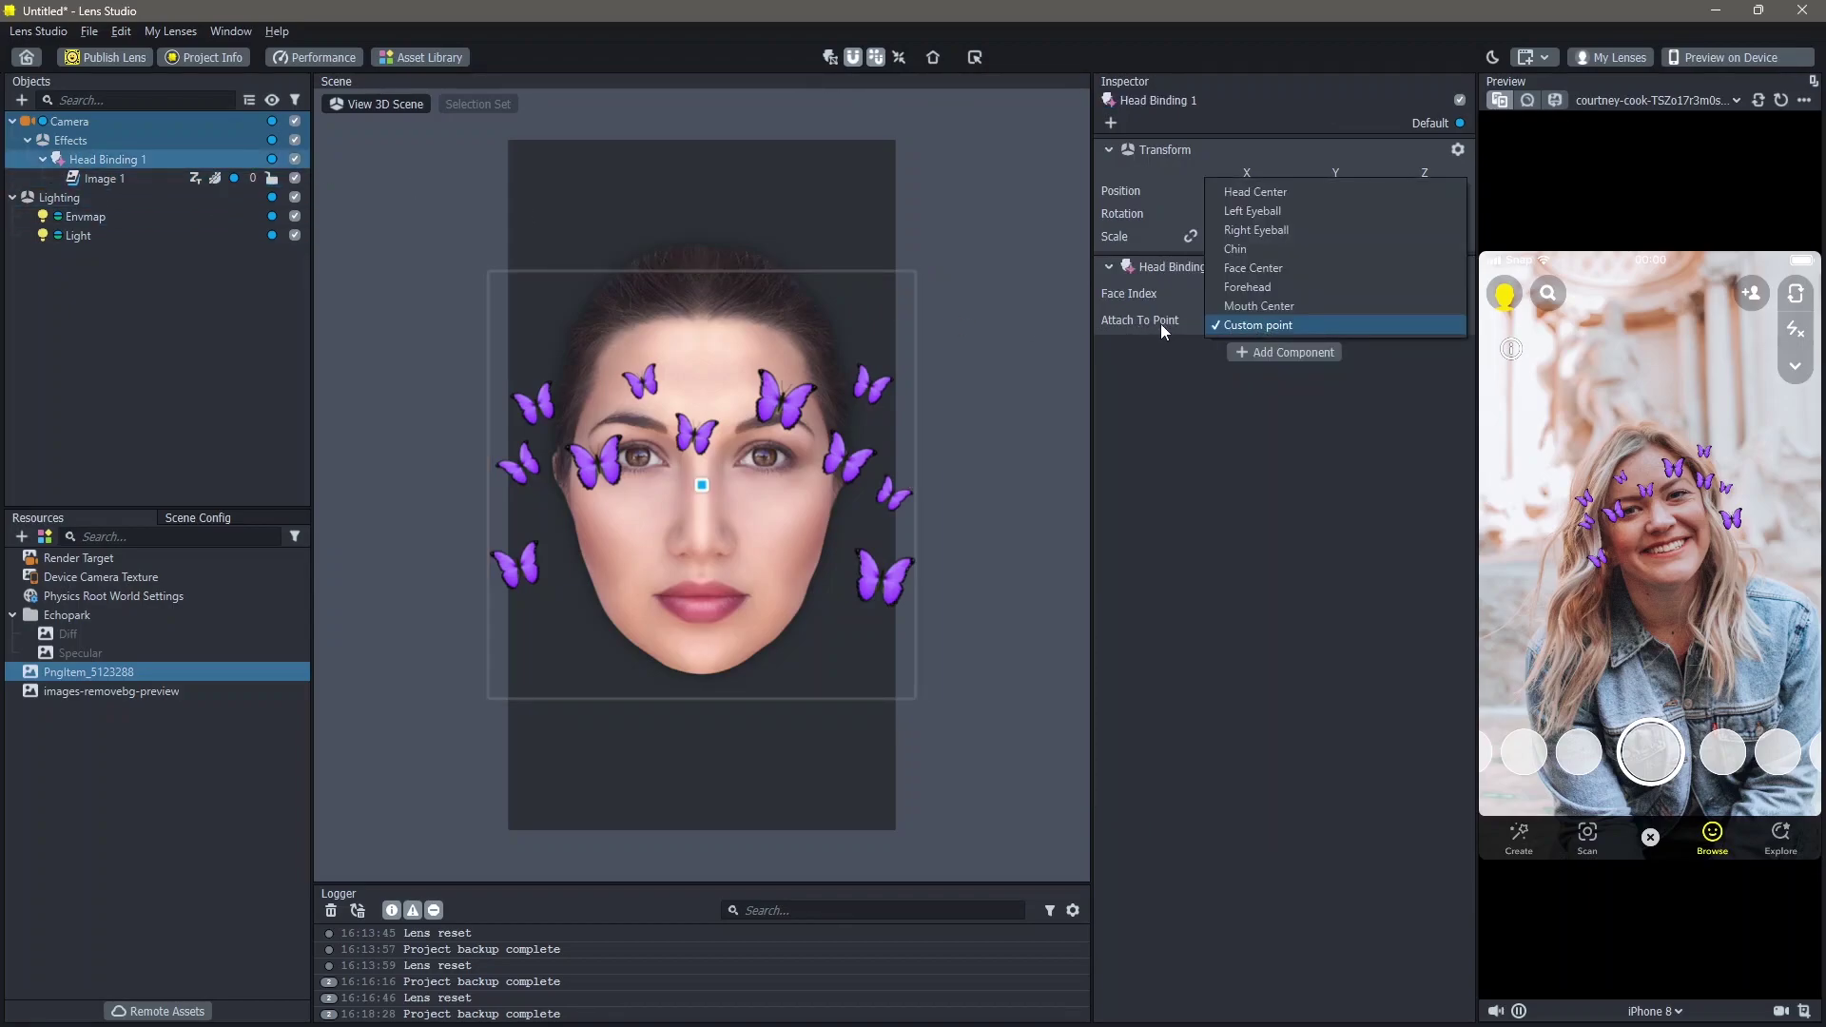
pyautogui.click(1314, 287)
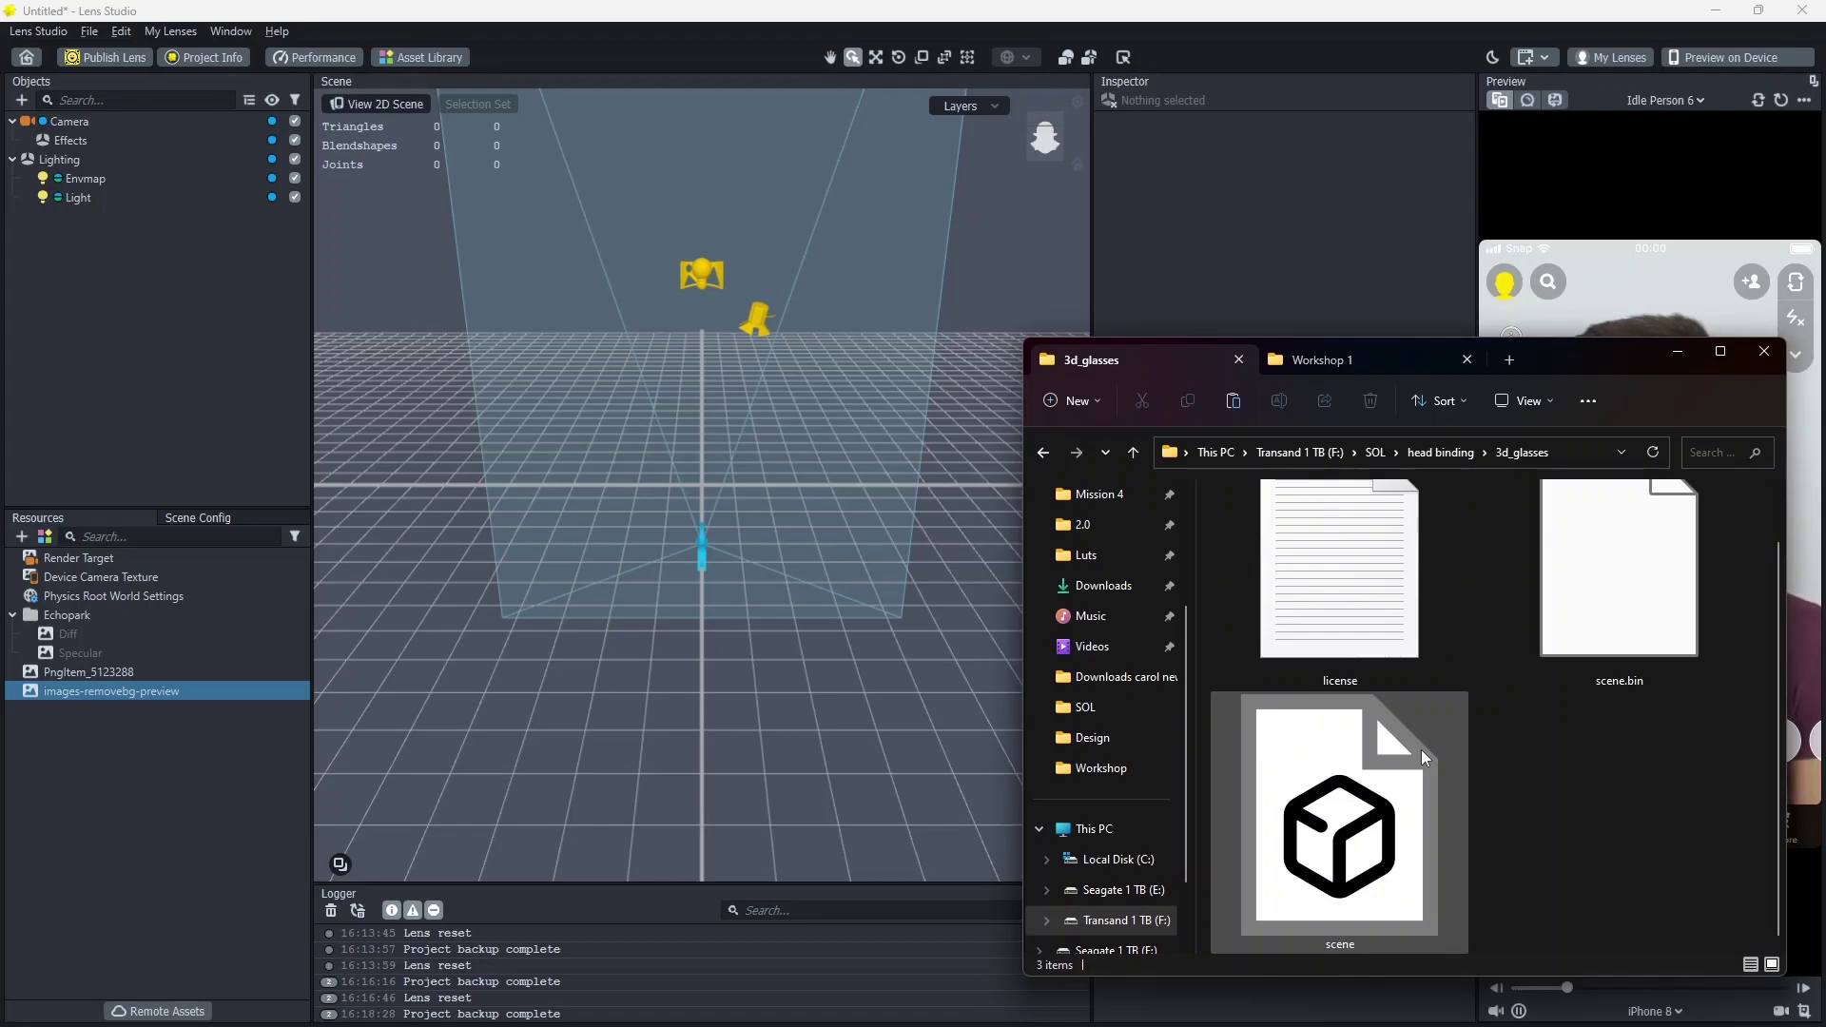
# - Import the scene 3D model from the 3d_glasses folder into the resources, keeping the default glTF import options
pyautogui.click(1399, 789)
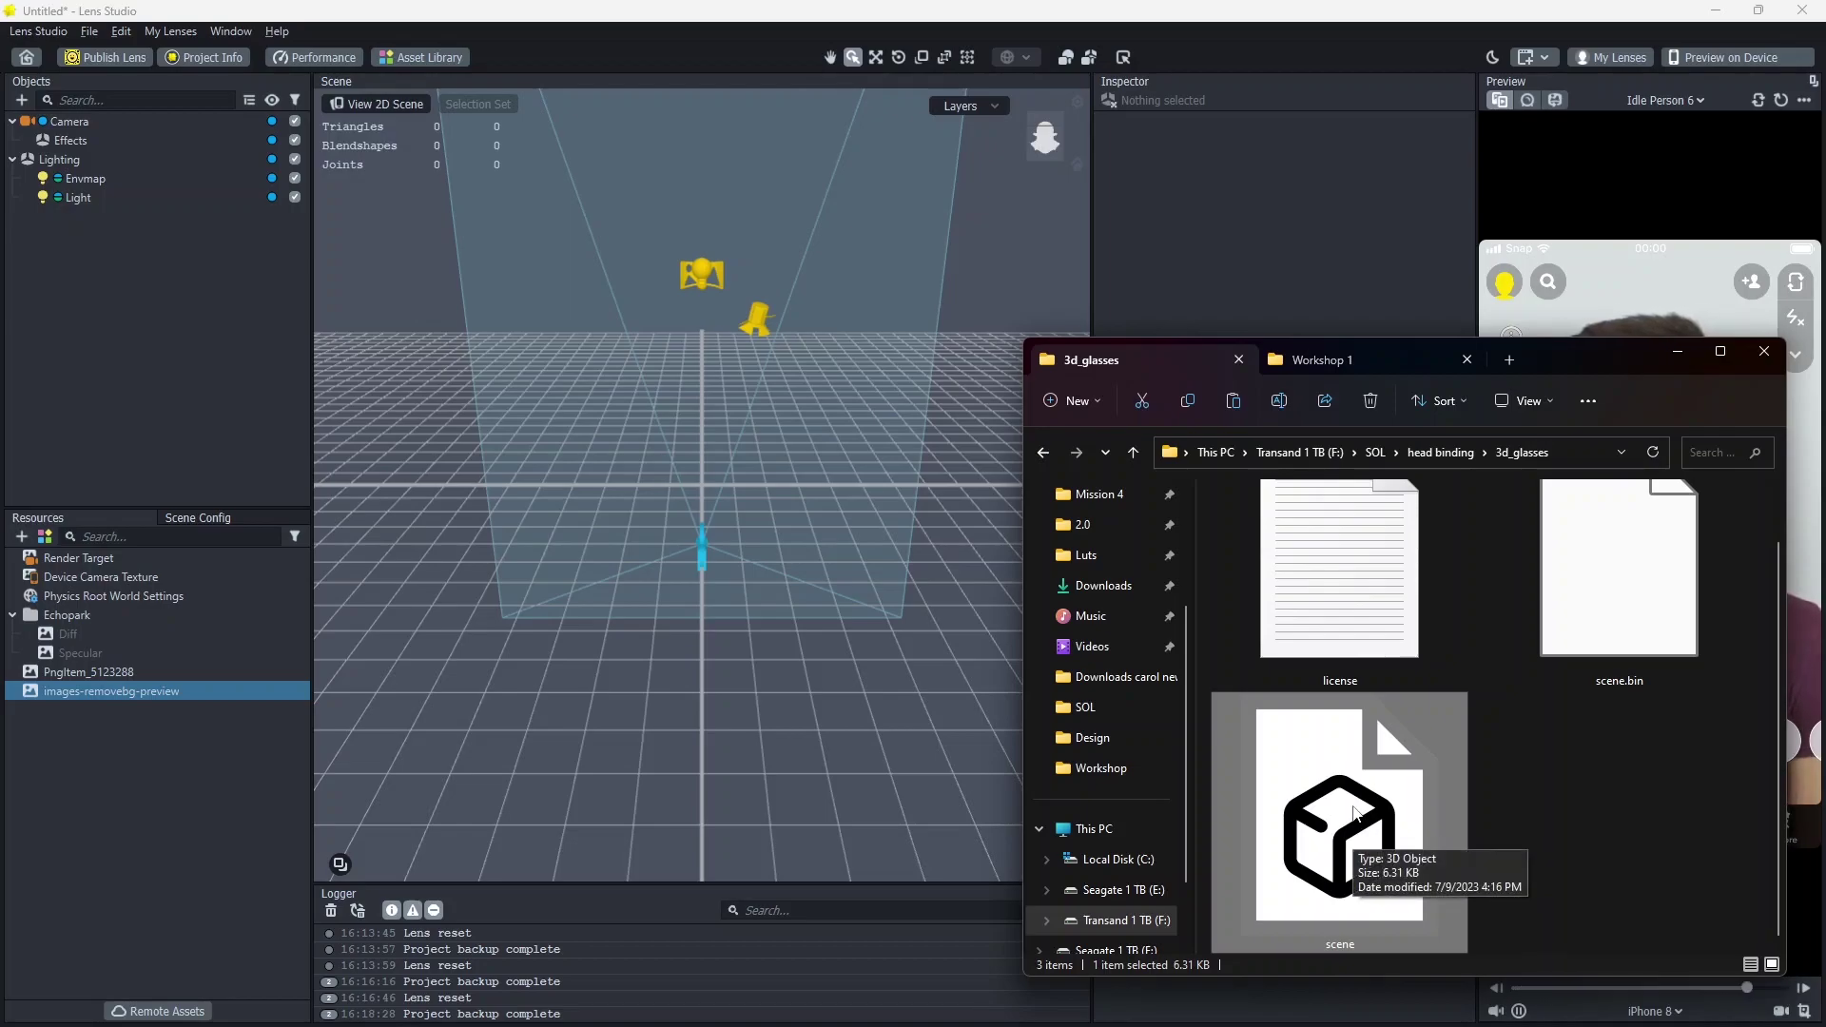
pyautogui.moveTo(1370, 841)
pyautogui.mouseDown()
pyautogui.moveTo(1378, 780)
pyautogui.moveTo(1403, 846)
pyautogui.mouseUp()
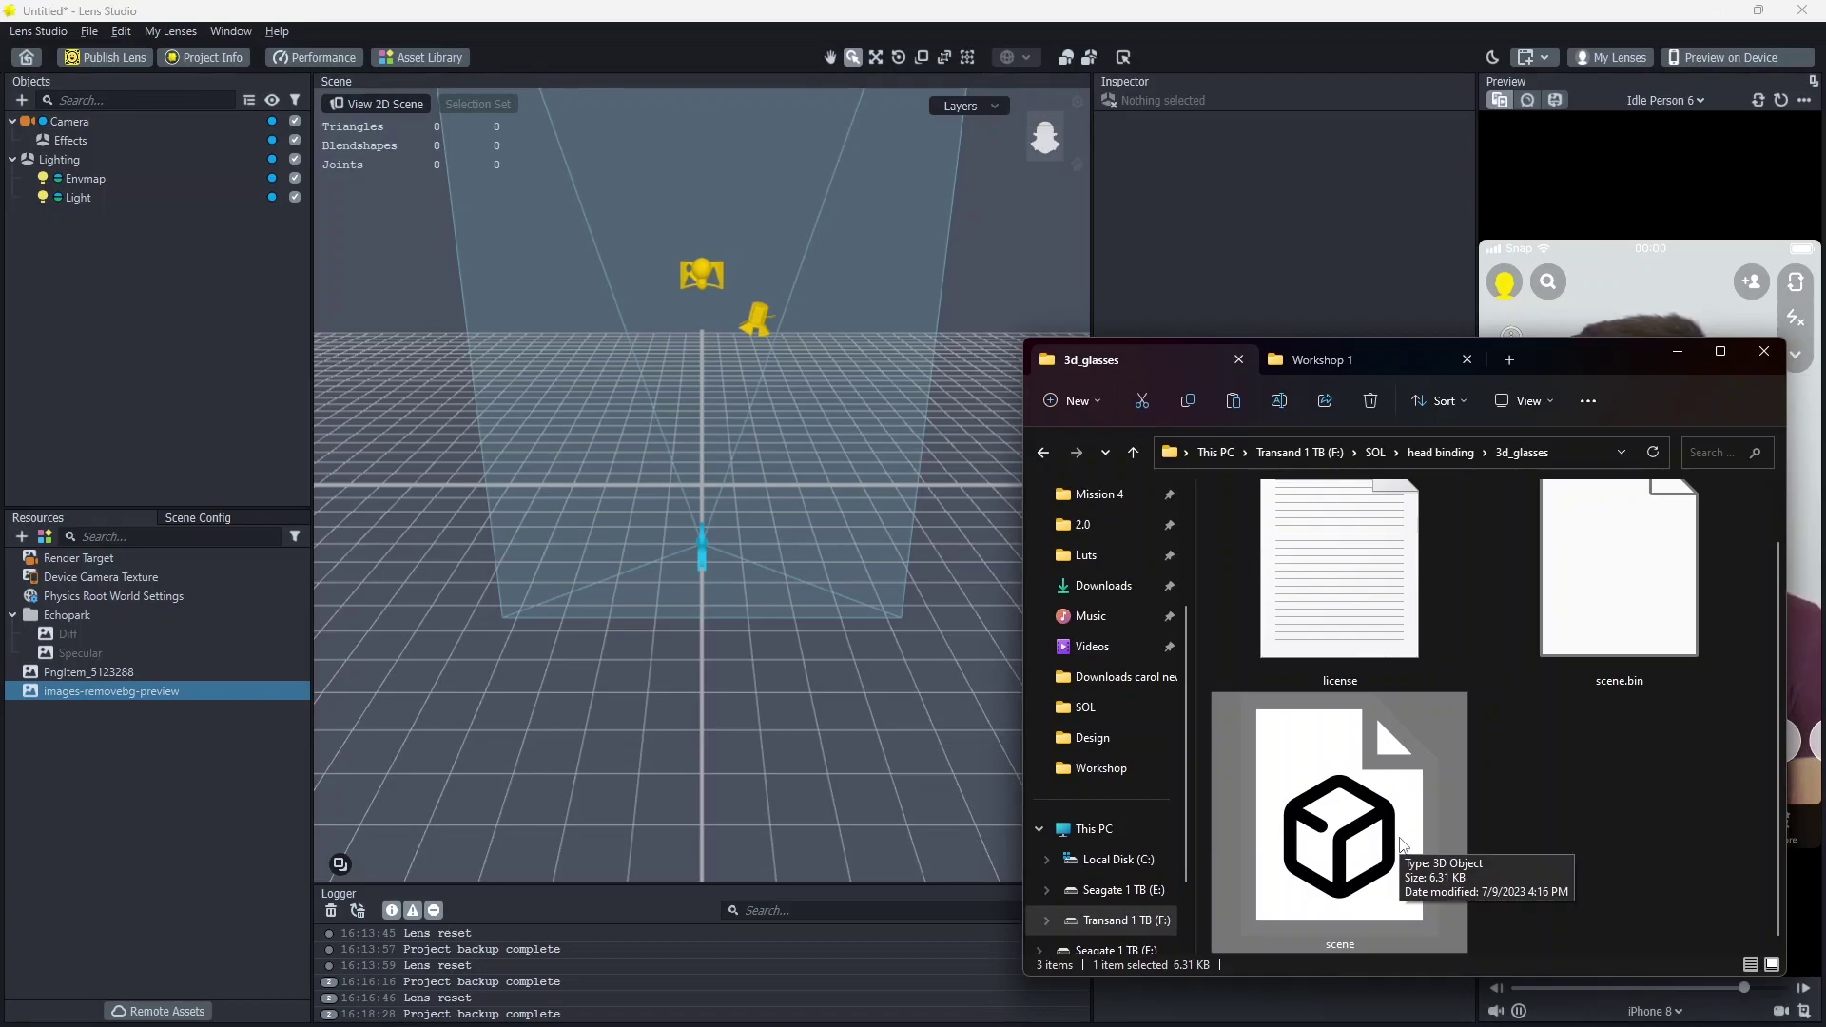
pyautogui.moveTo(1386, 846); pyautogui.dragTo(125, 837)
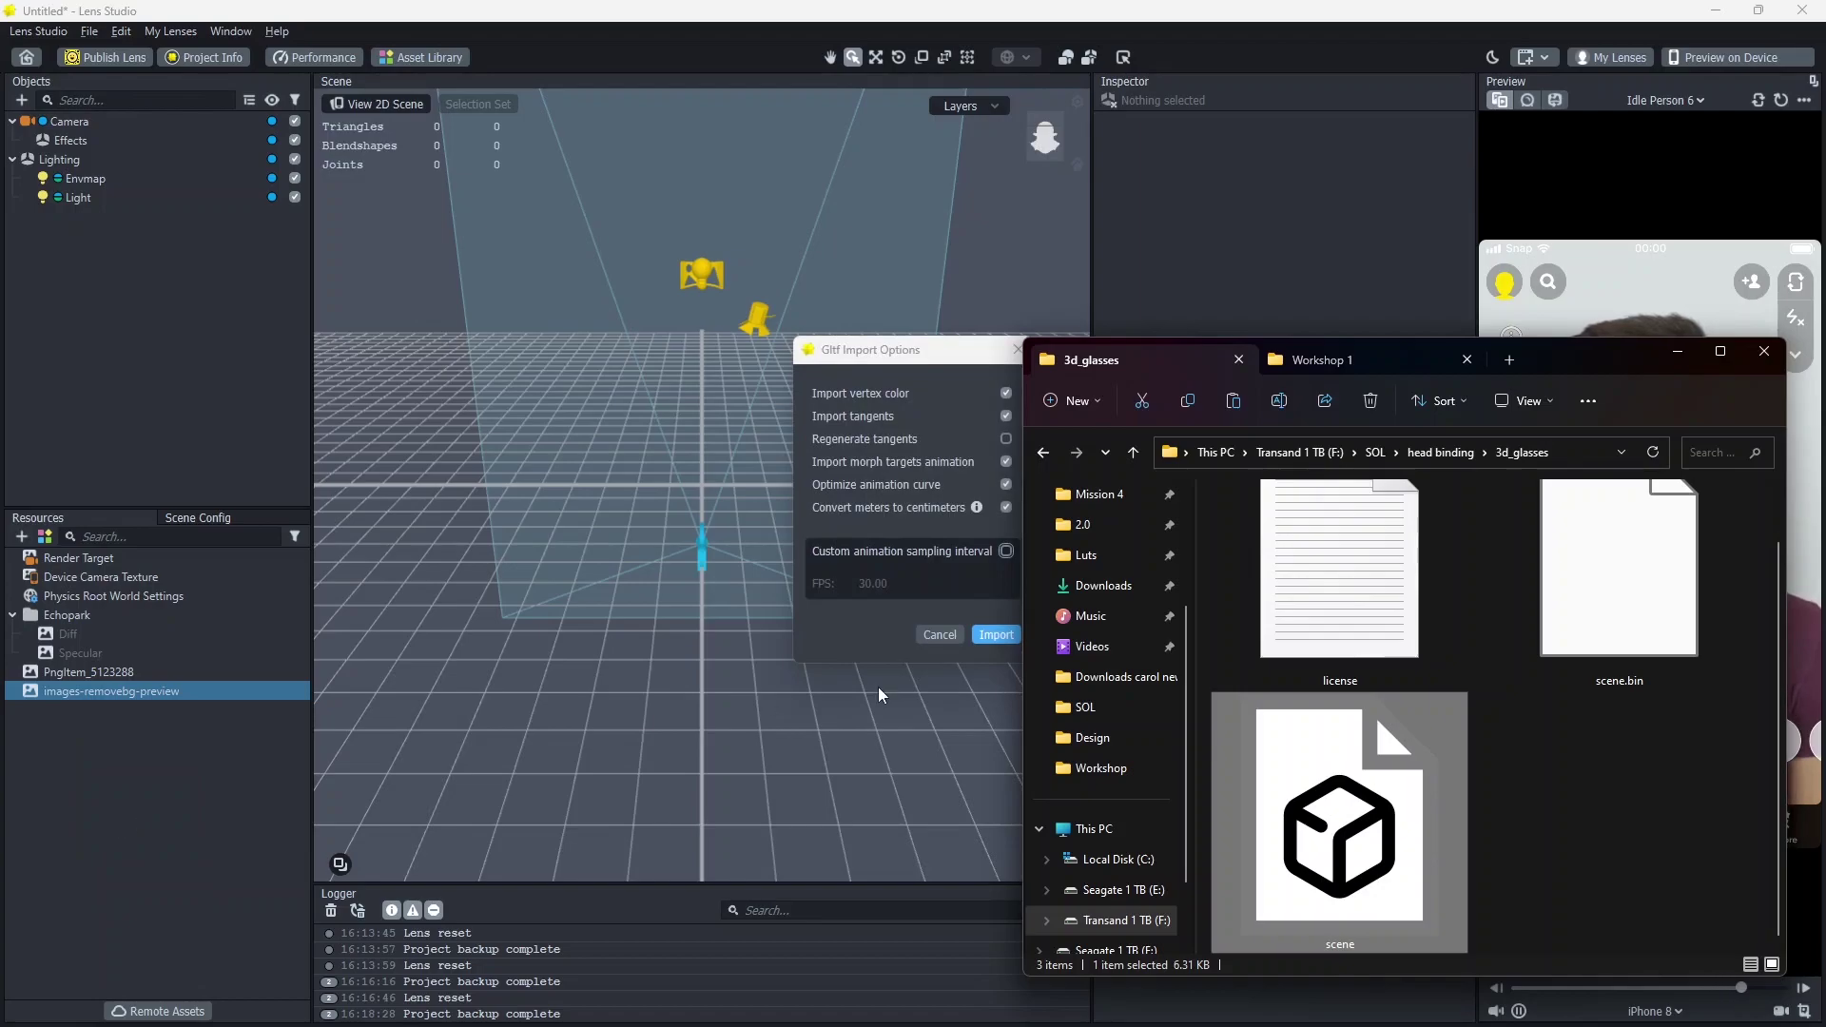
pyautogui.click(942, 363)
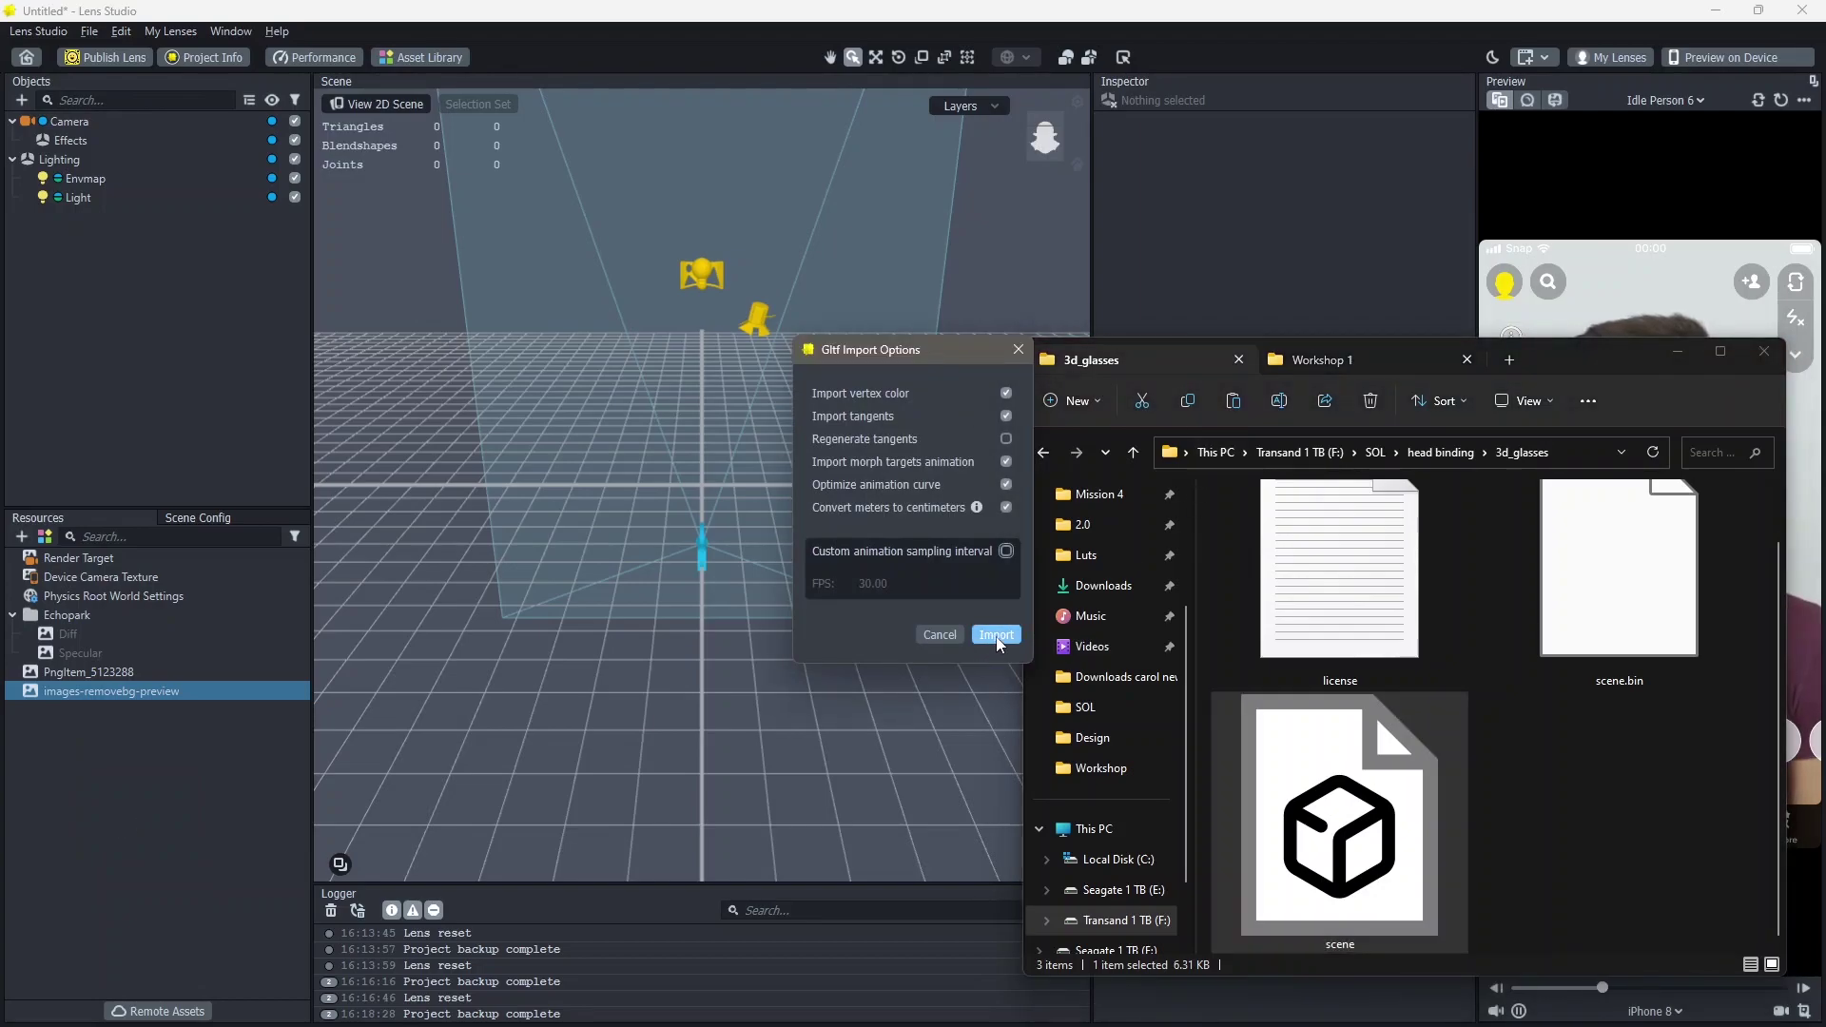
pyautogui.click(997, 637)
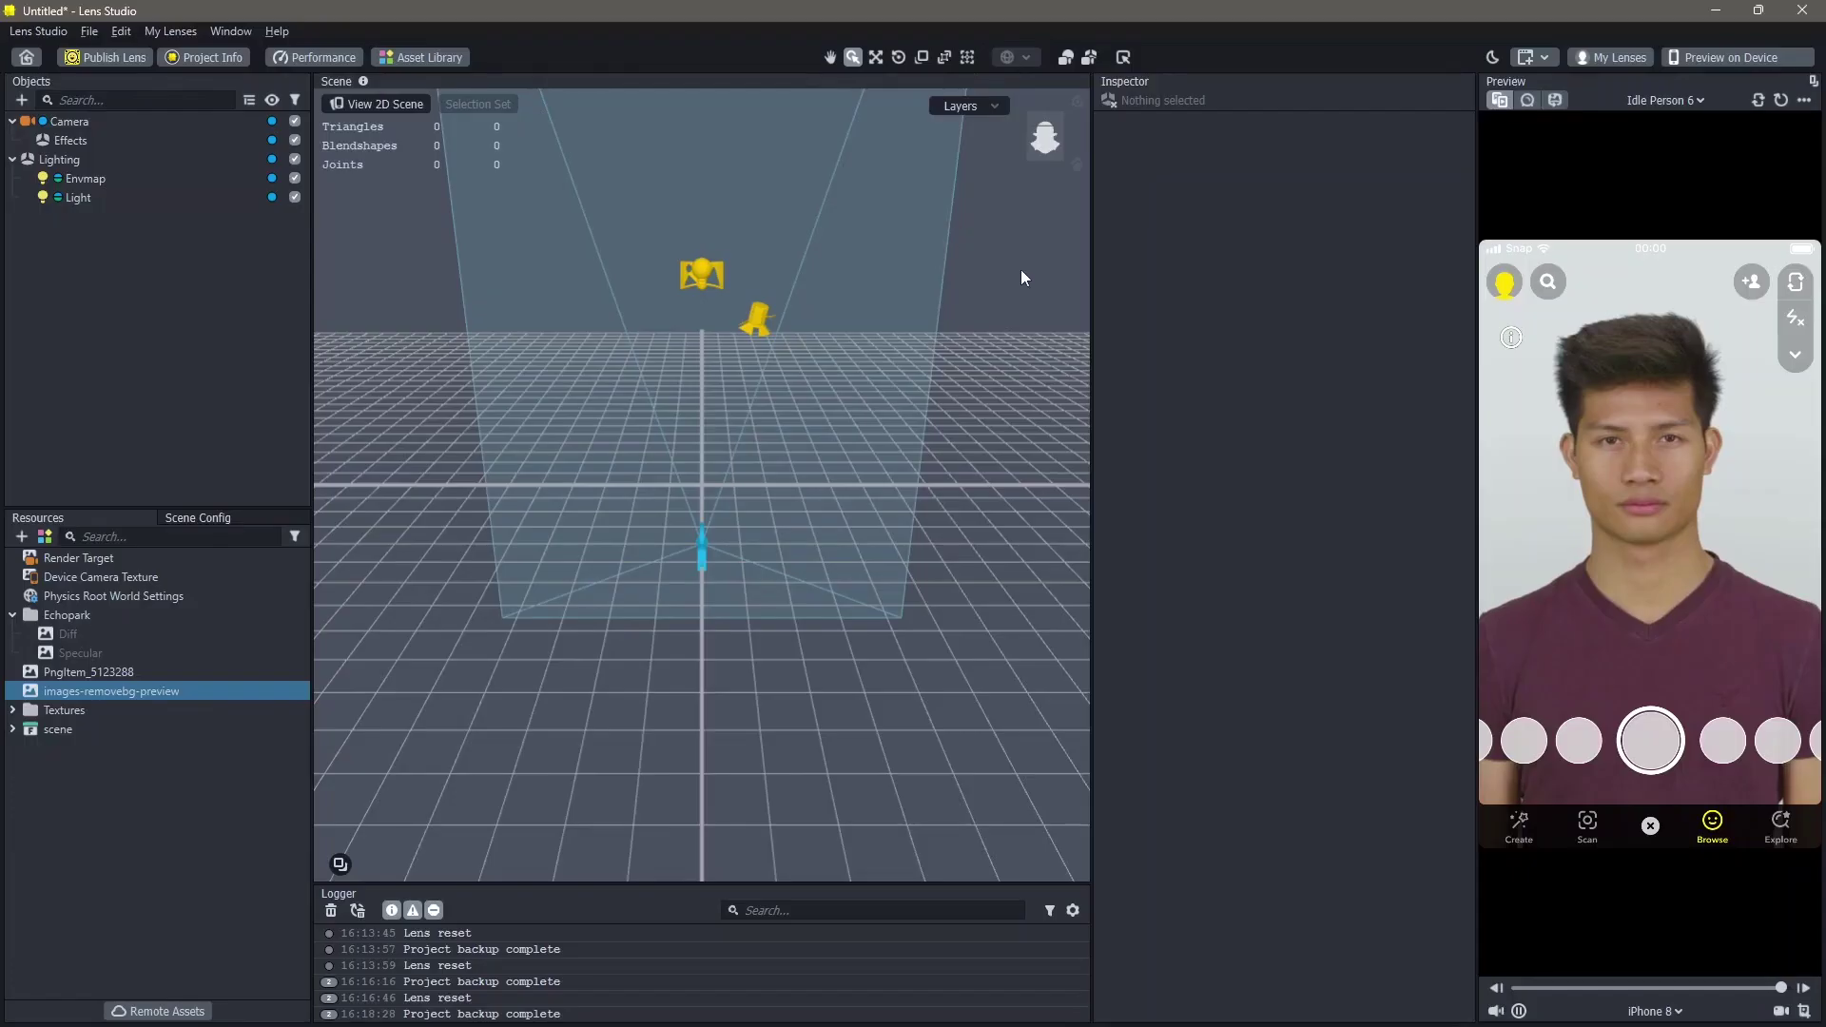
# - Add a Head Binding to the scene and nest the imported scene glasses model under it
pyautogui.click(144, 729)
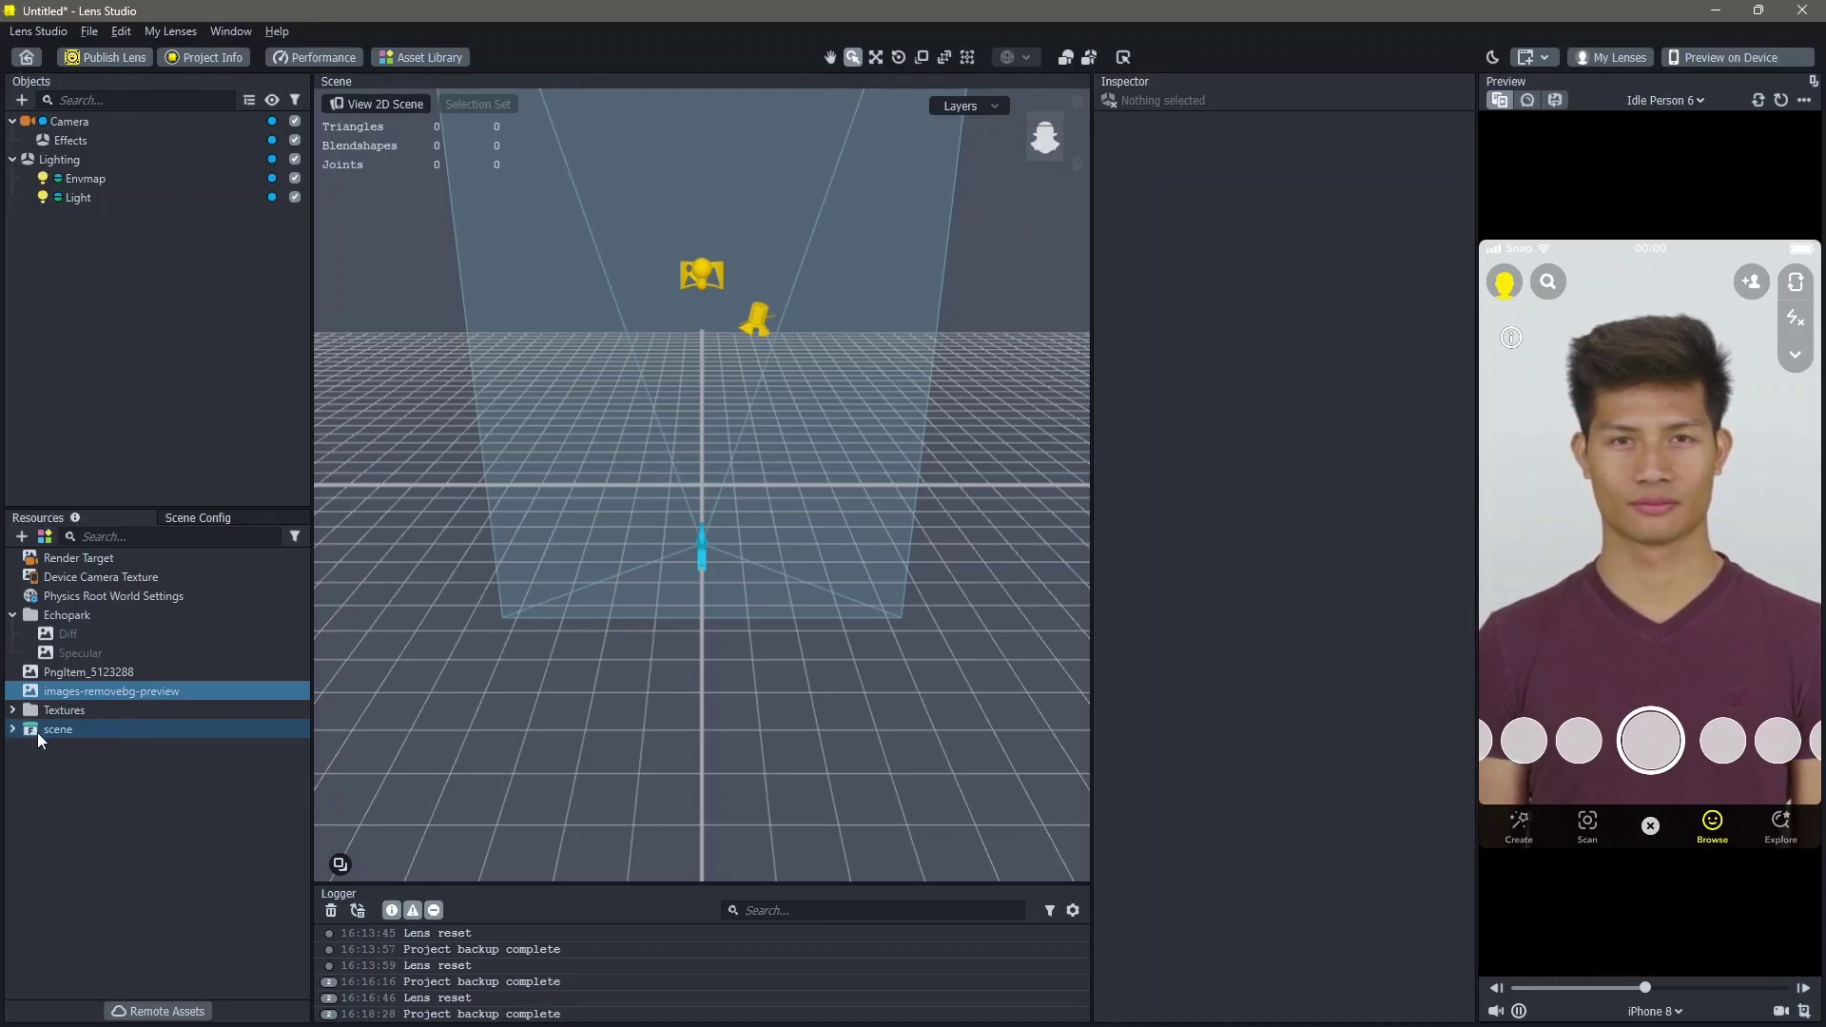
pyautogui.click(22, 100)
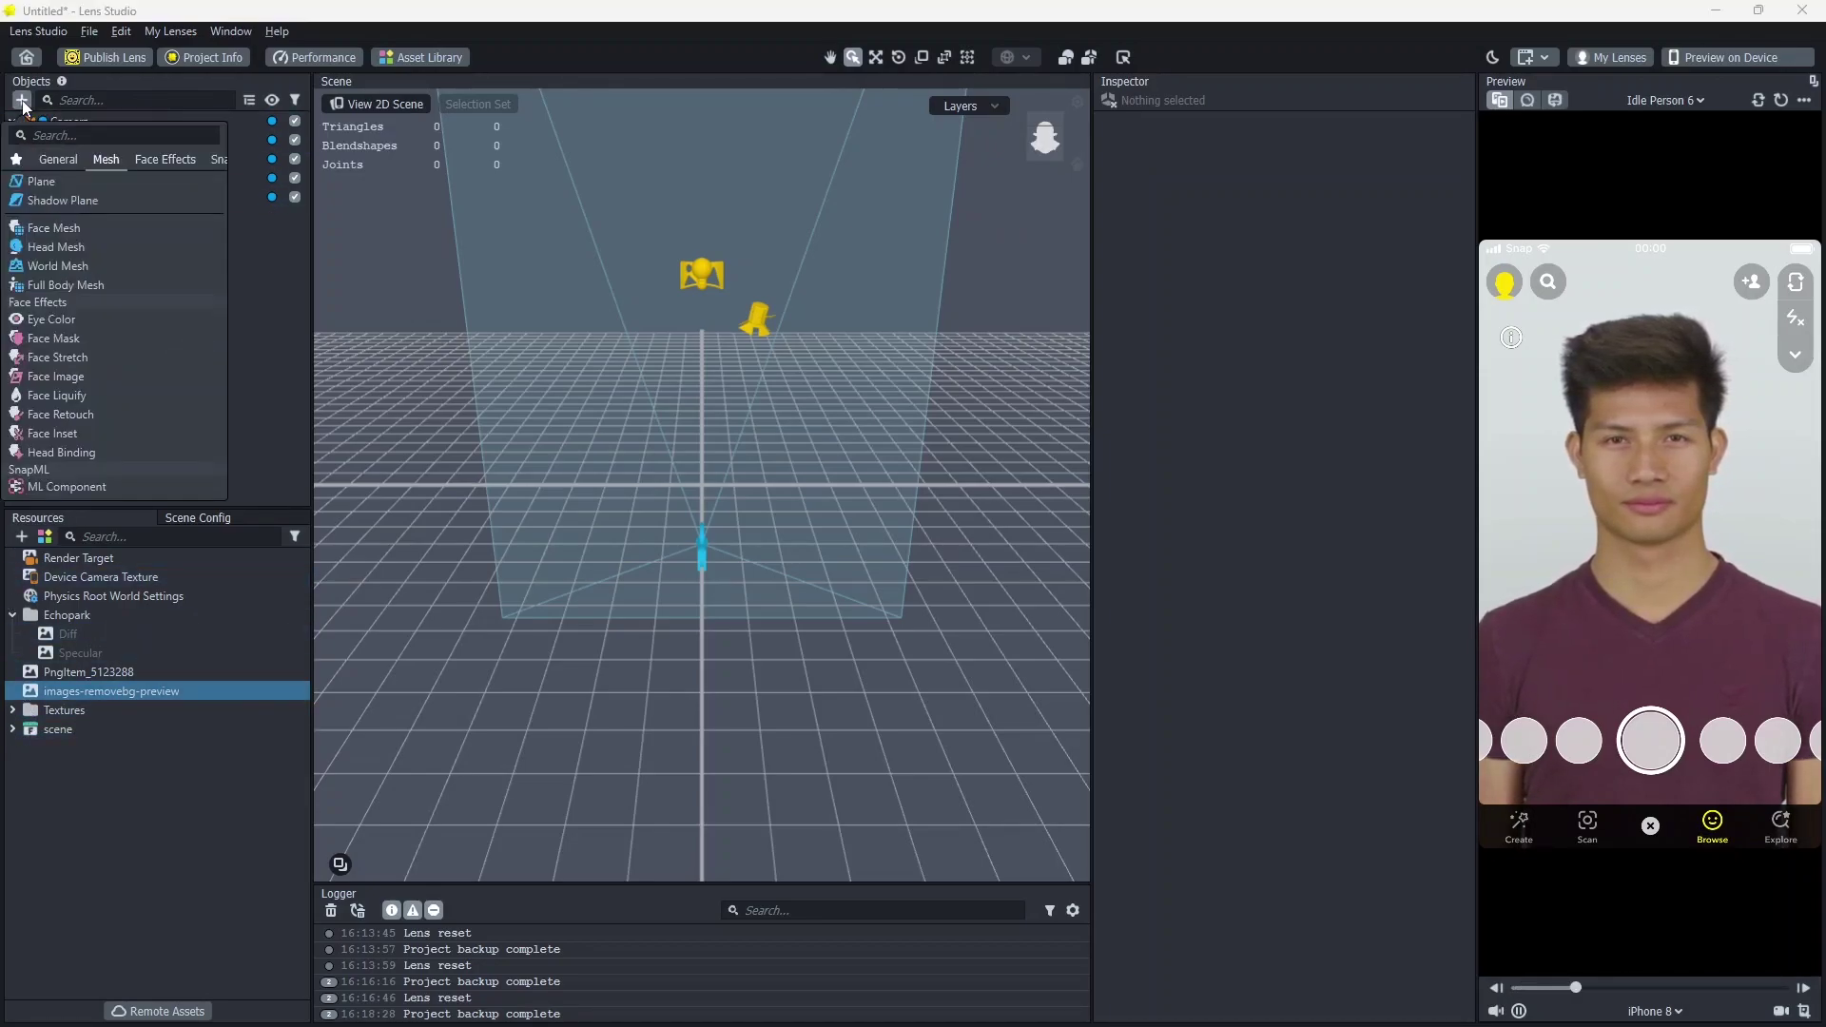
pyautogui.click(169, 157)
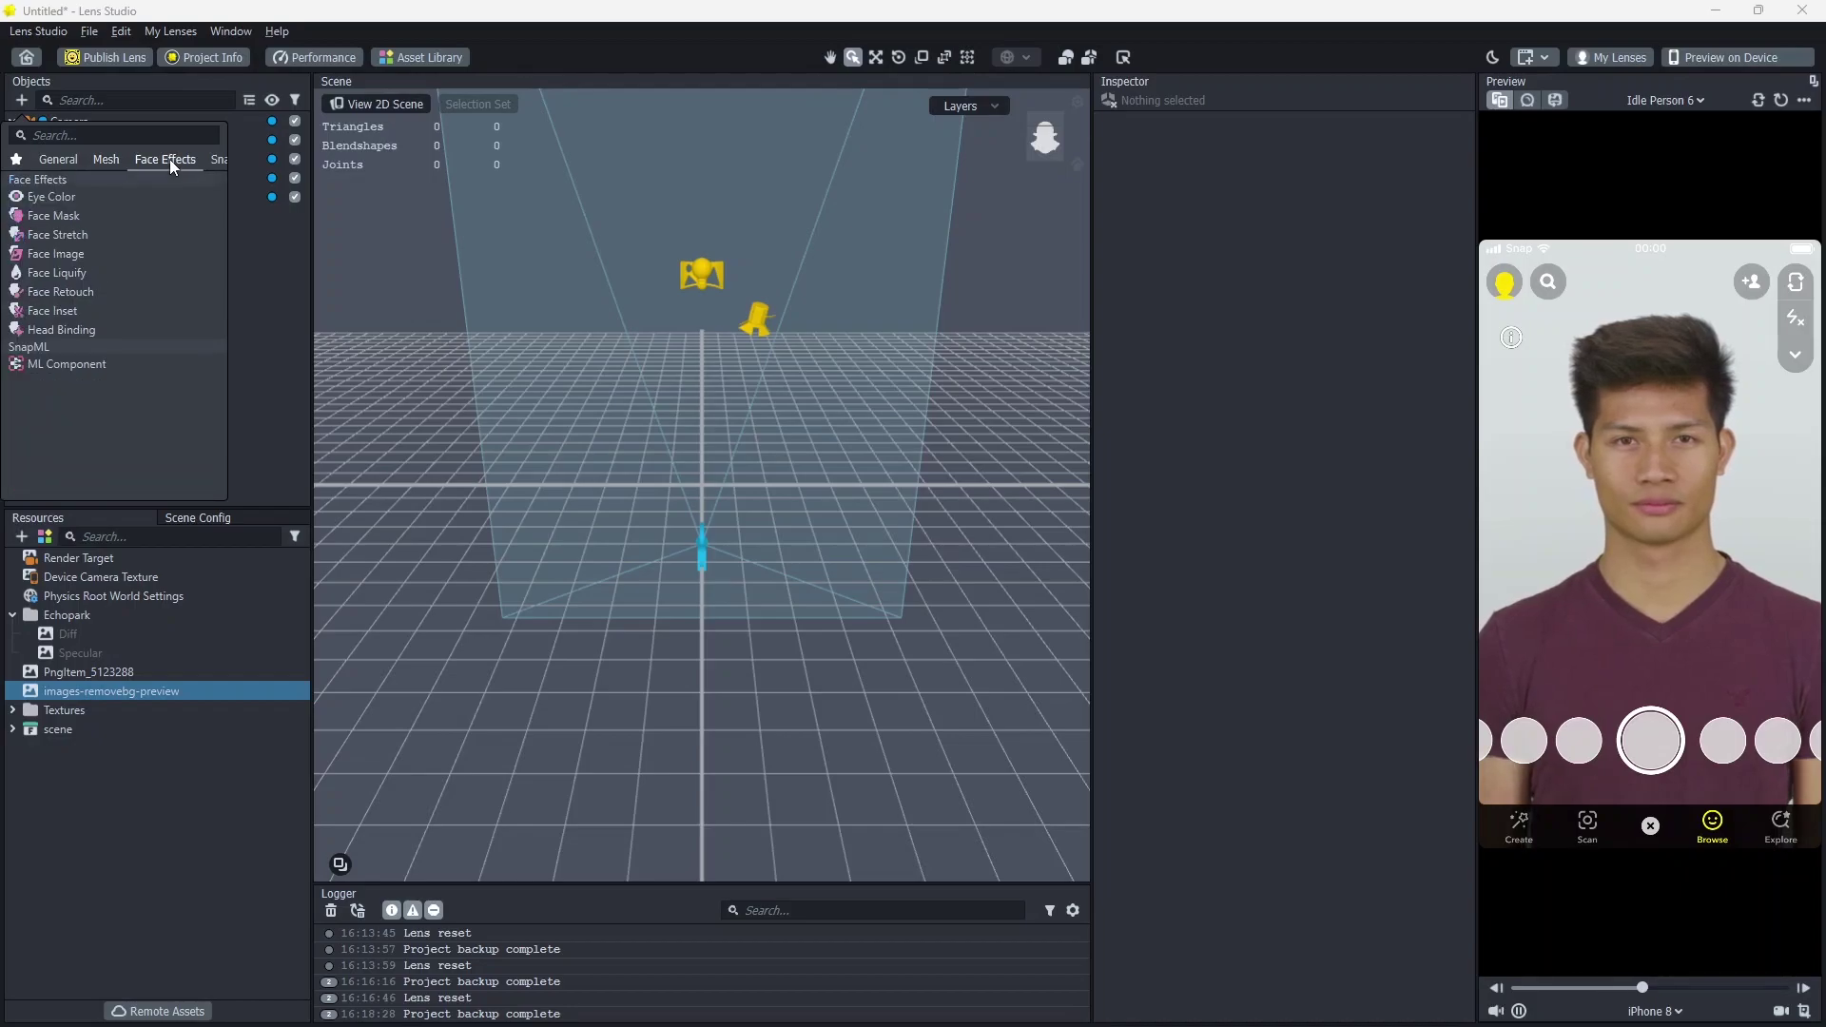
pyautogui.click(122, 333)
pyautogui.click(12, 728)
pyautogui.moveTo(68, 785); pyautogui.dragTo(123, 159)
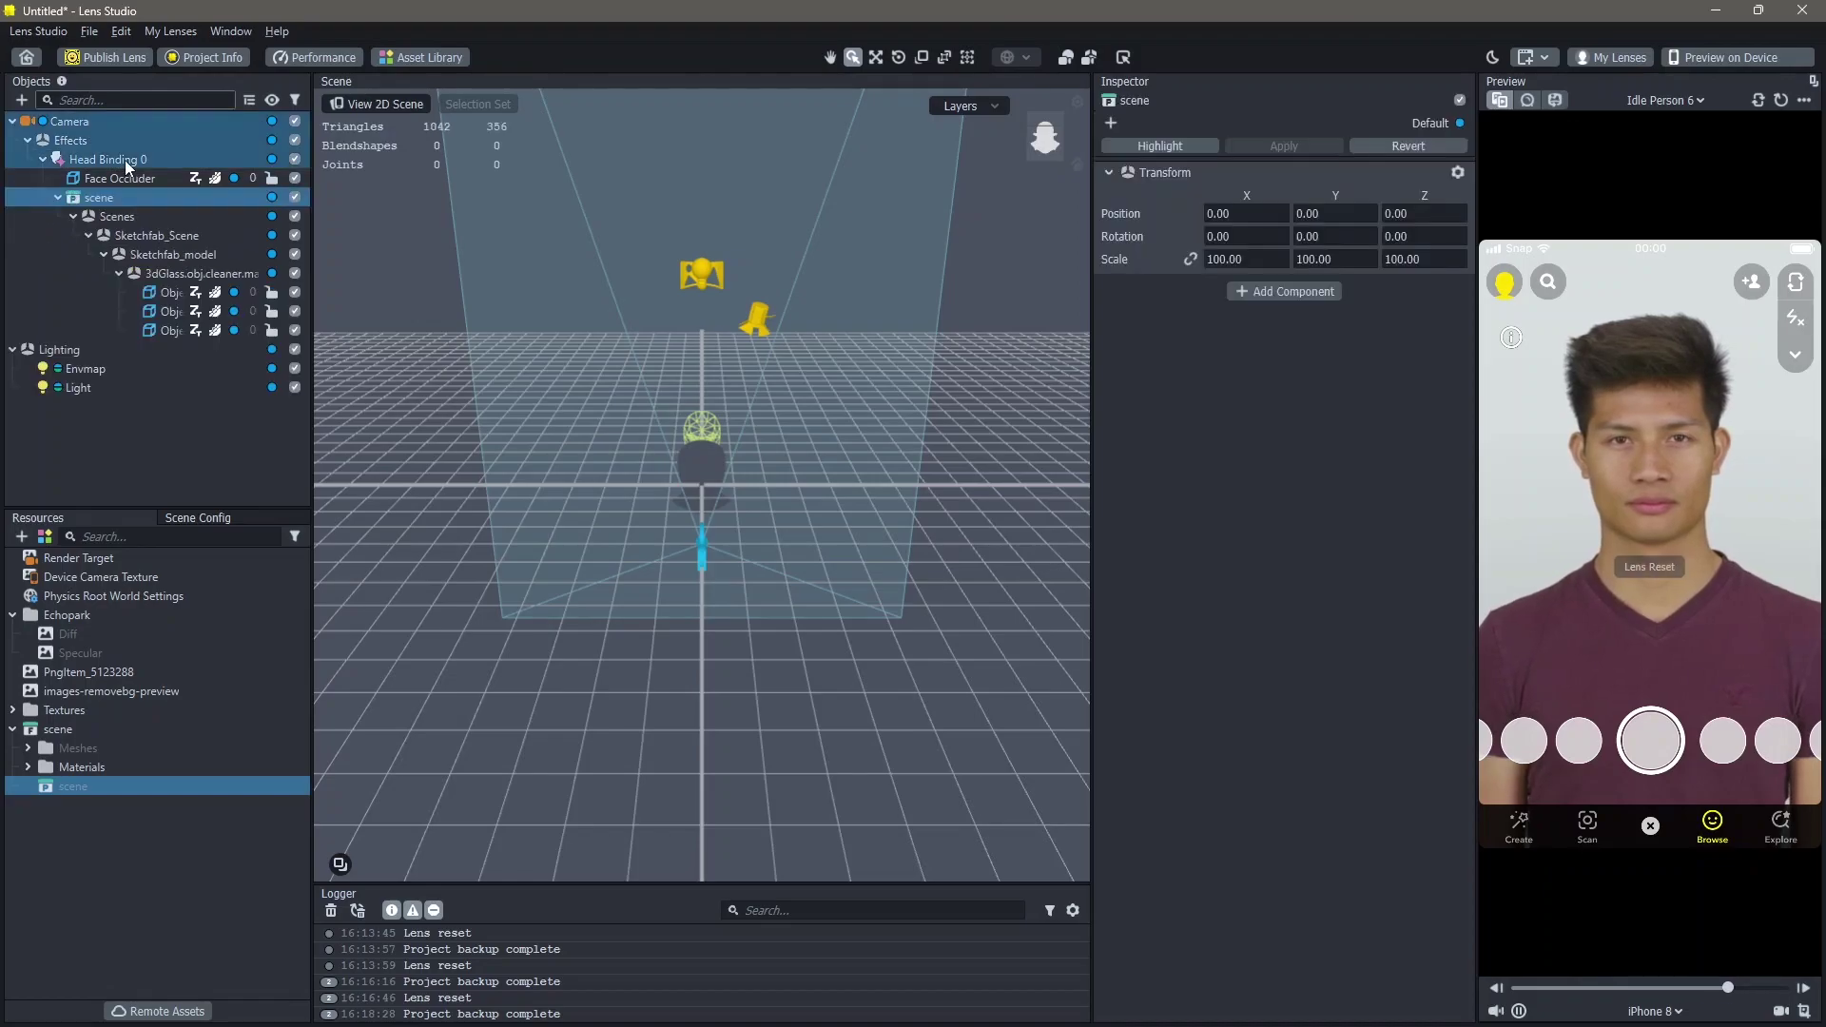
# - Link the scale axes of the glasses model and set its scale to 10
pyautogui.scroll(-5, 666, 498)
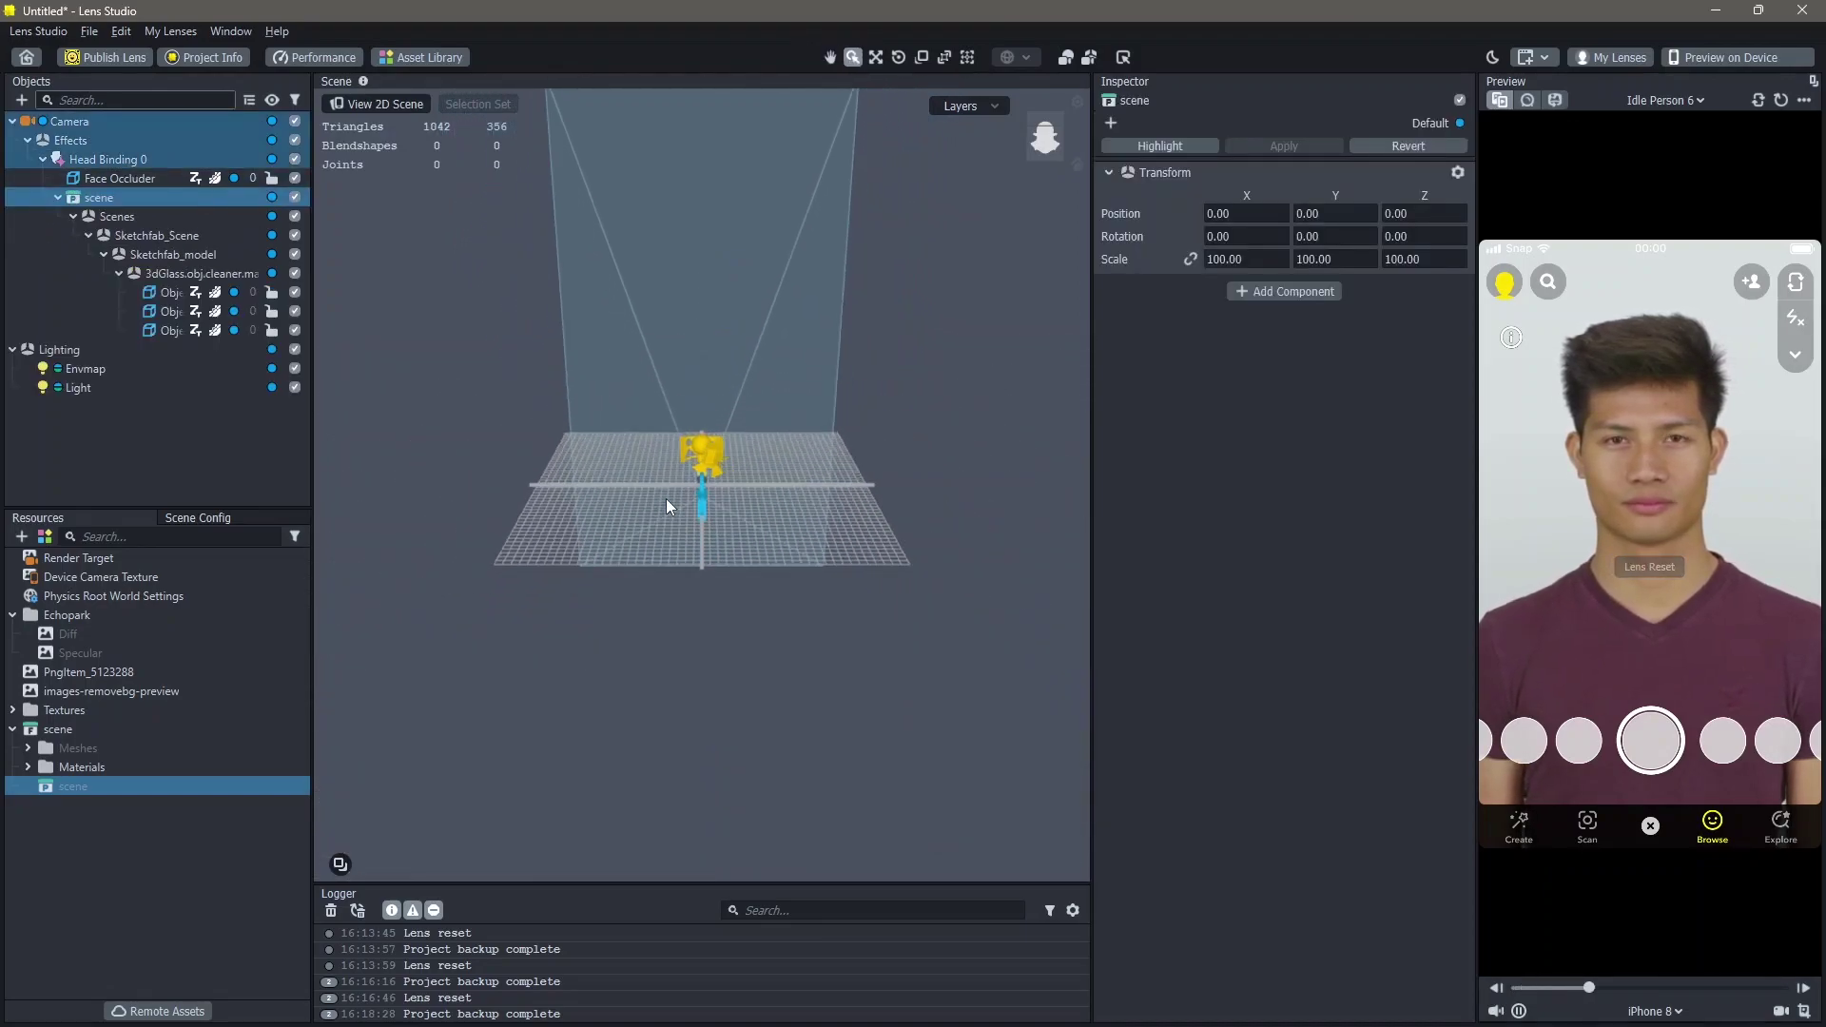
pyautogui.scroll(-6, 666, 499)
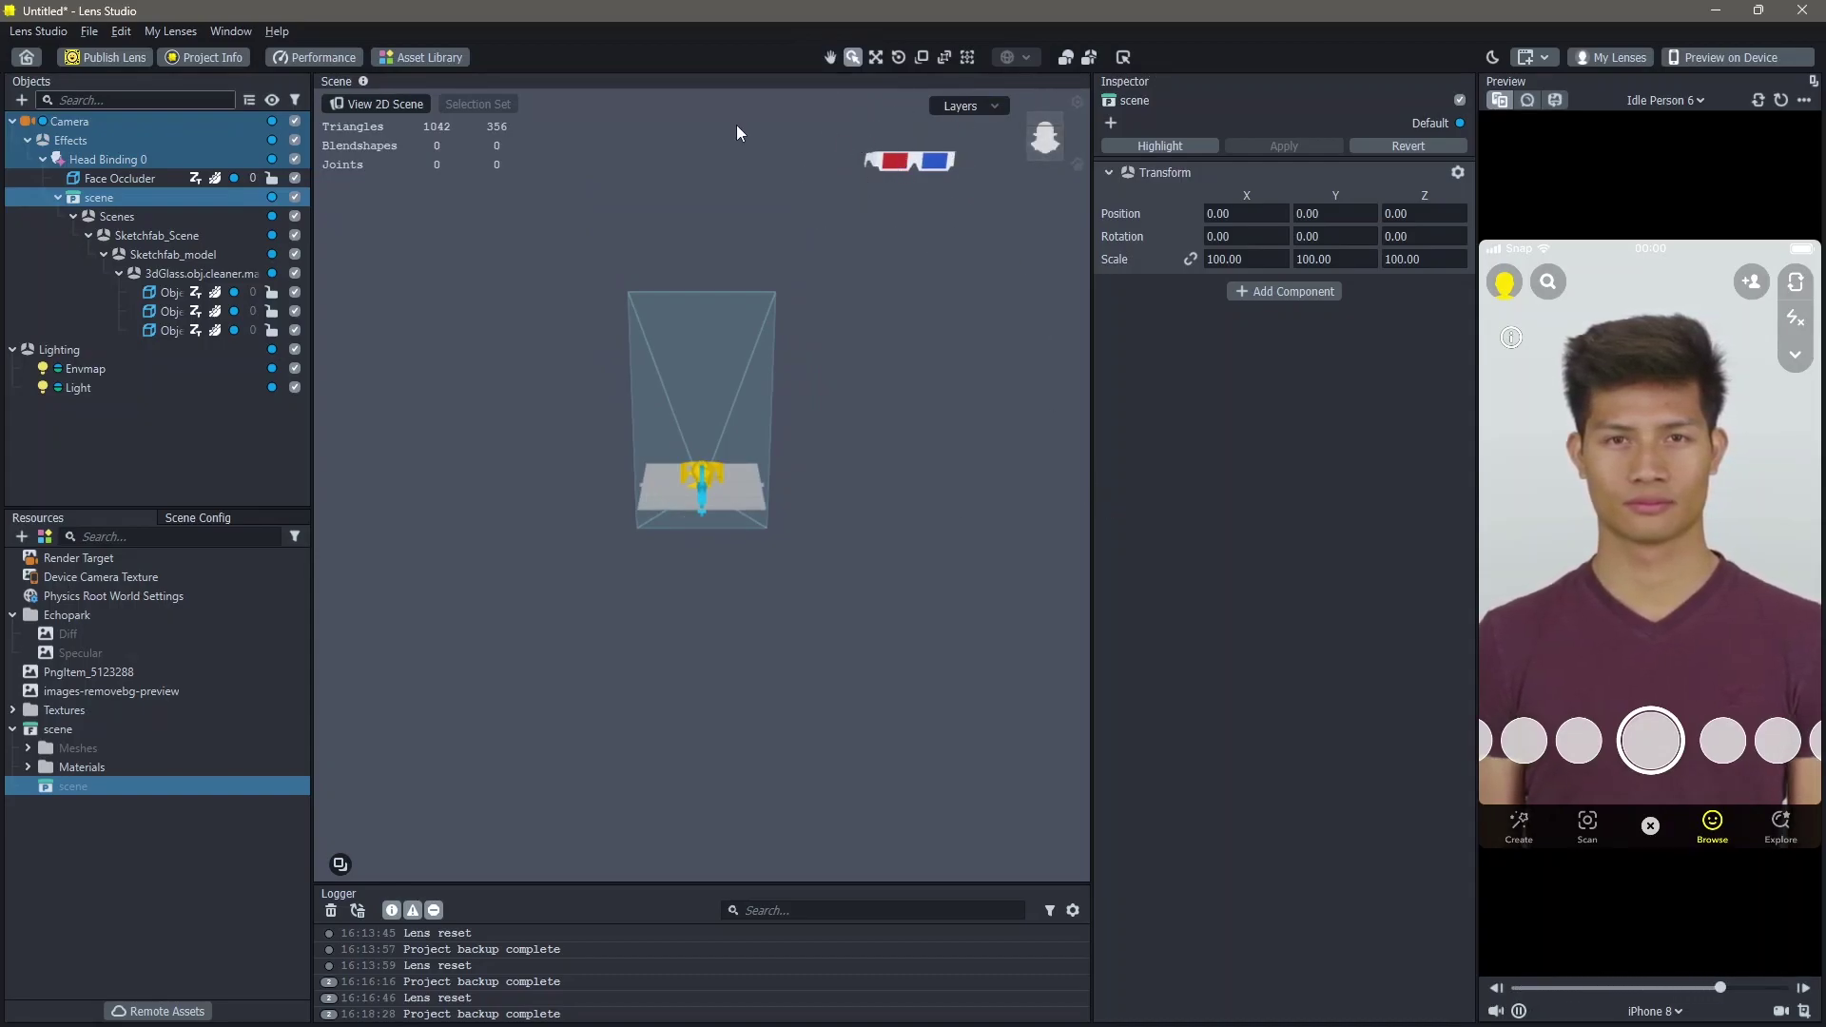
pyautogui.keyDown('alt'); pyautogui.moveTo(961, 326); pyautogui.dragTo(1020, 264); pyautogui.keyUp('alt')
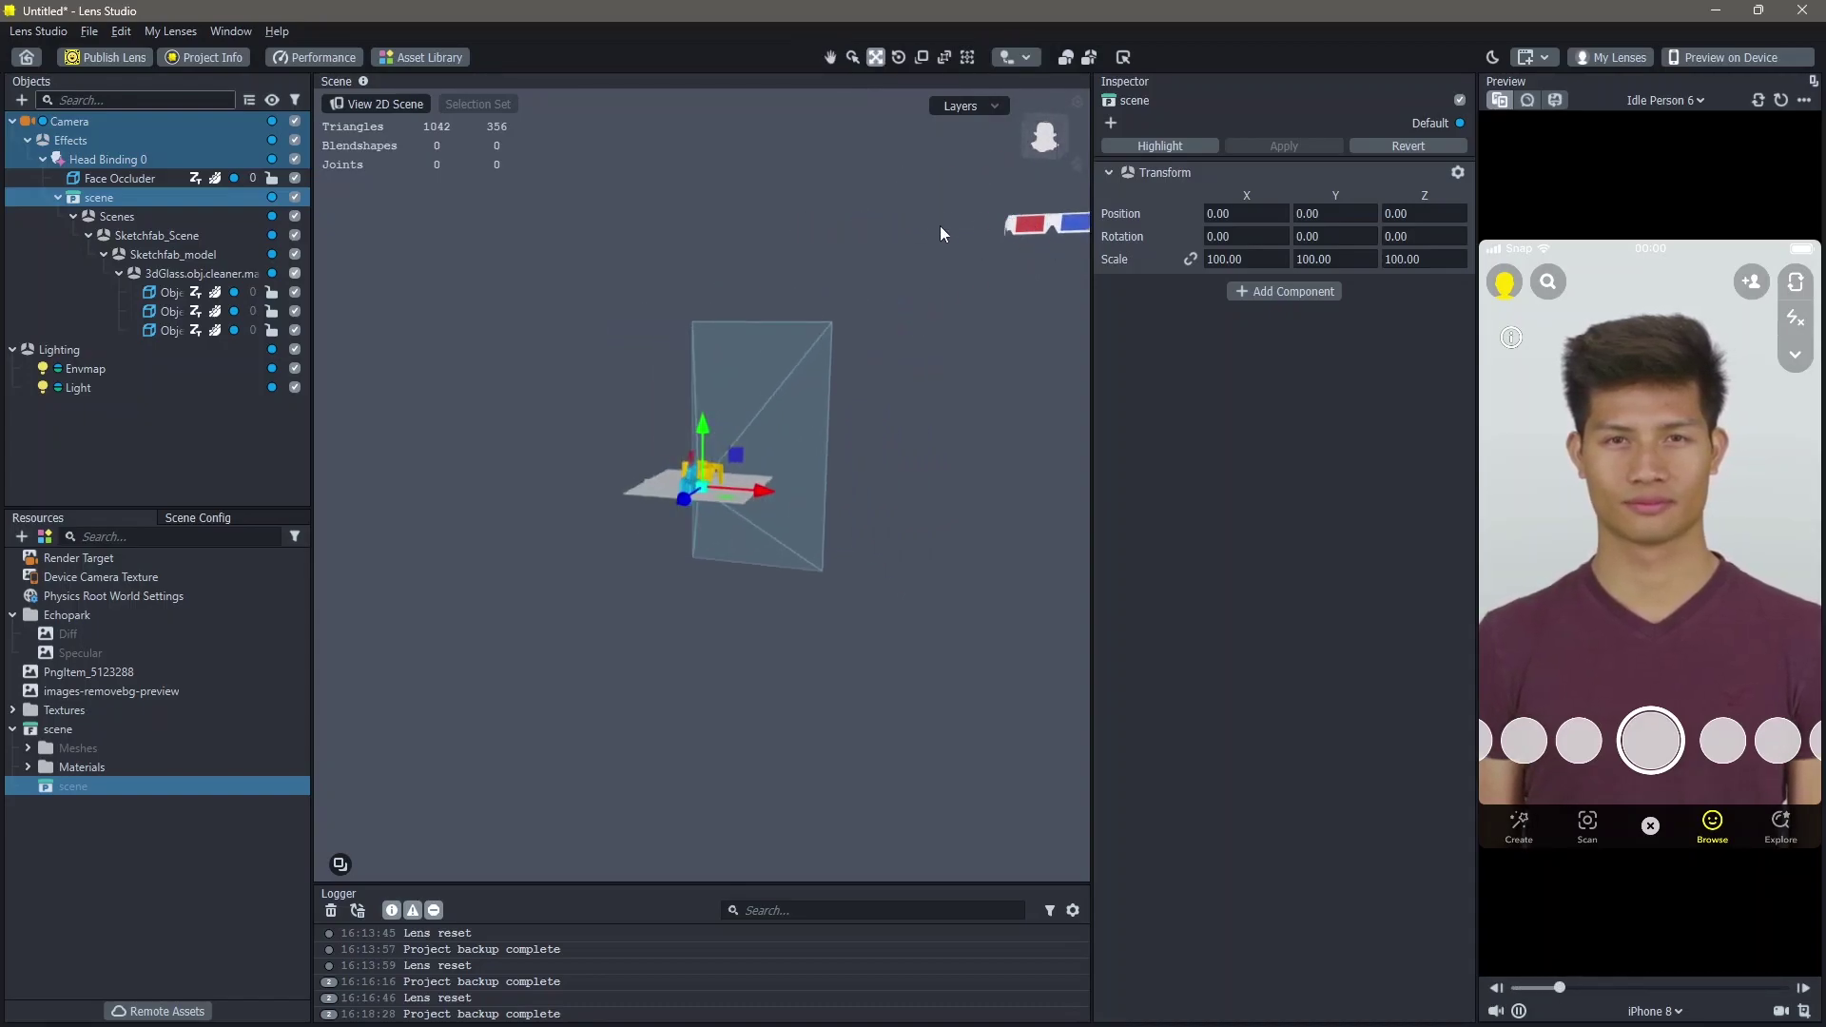
pyautogui.click(1191, 257)
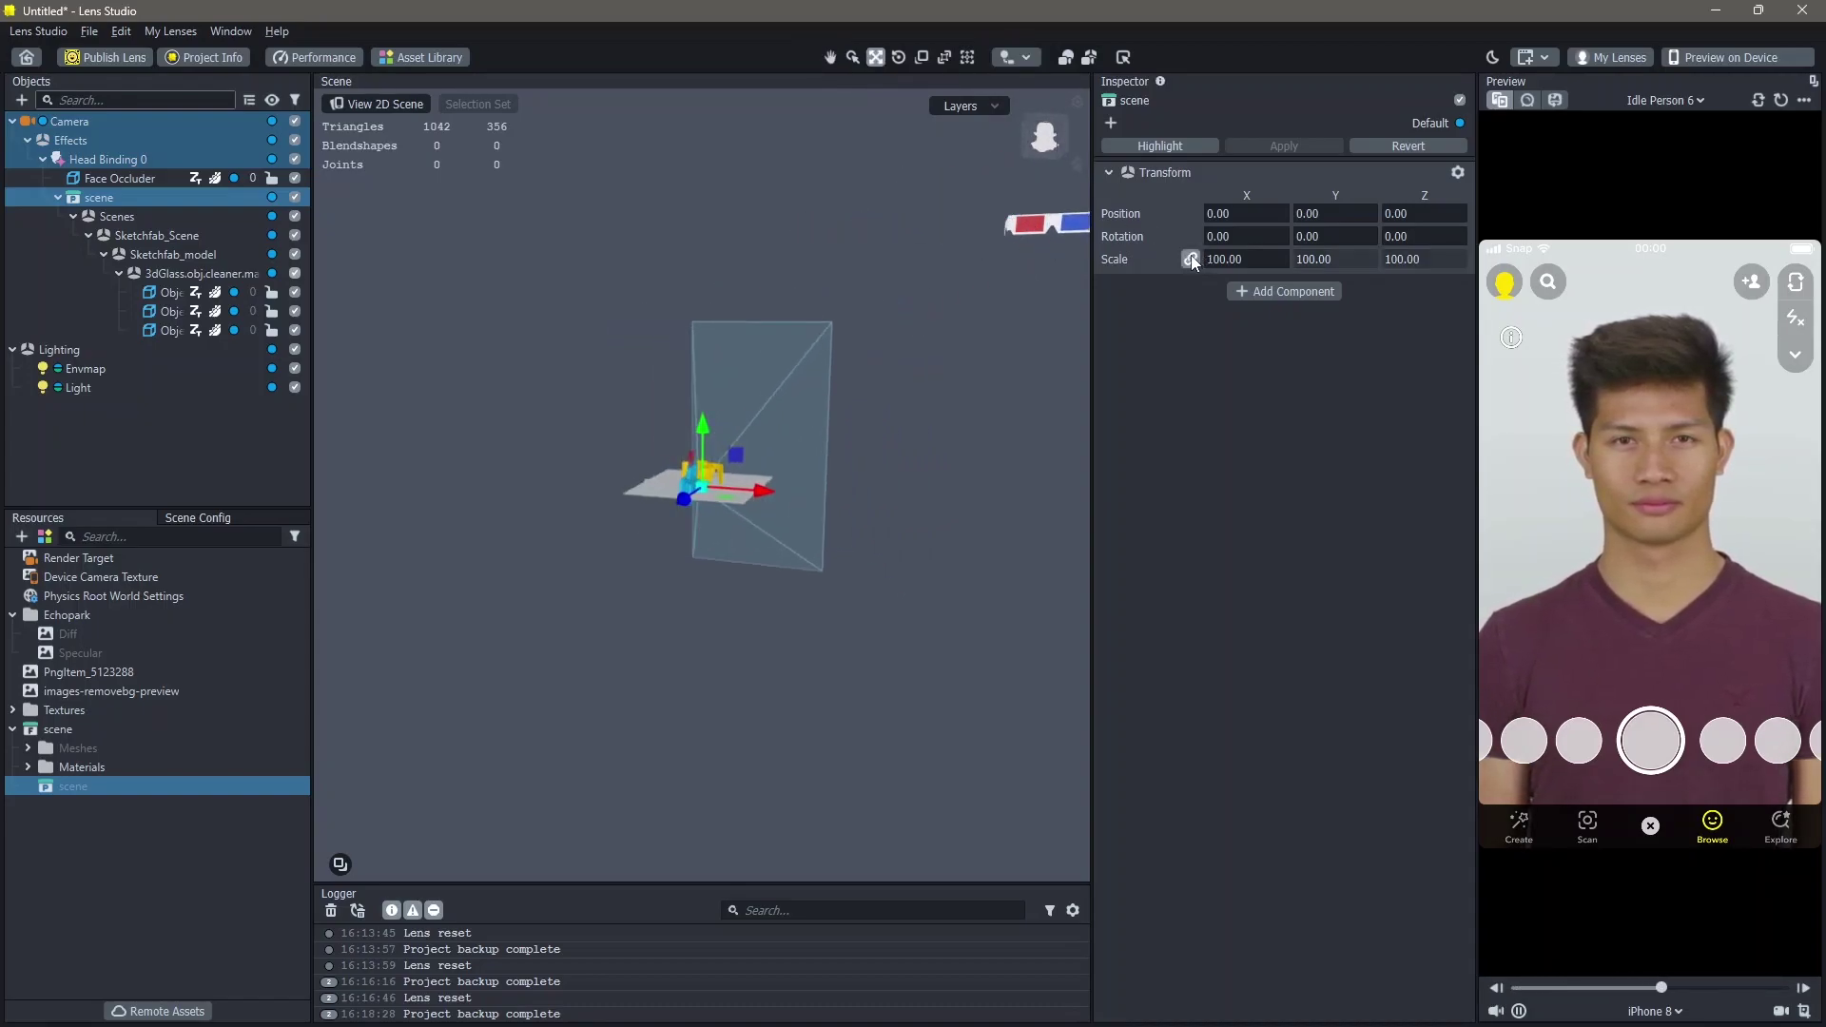
pyautogui.click(1243, 265)
pyautogui.write('1')
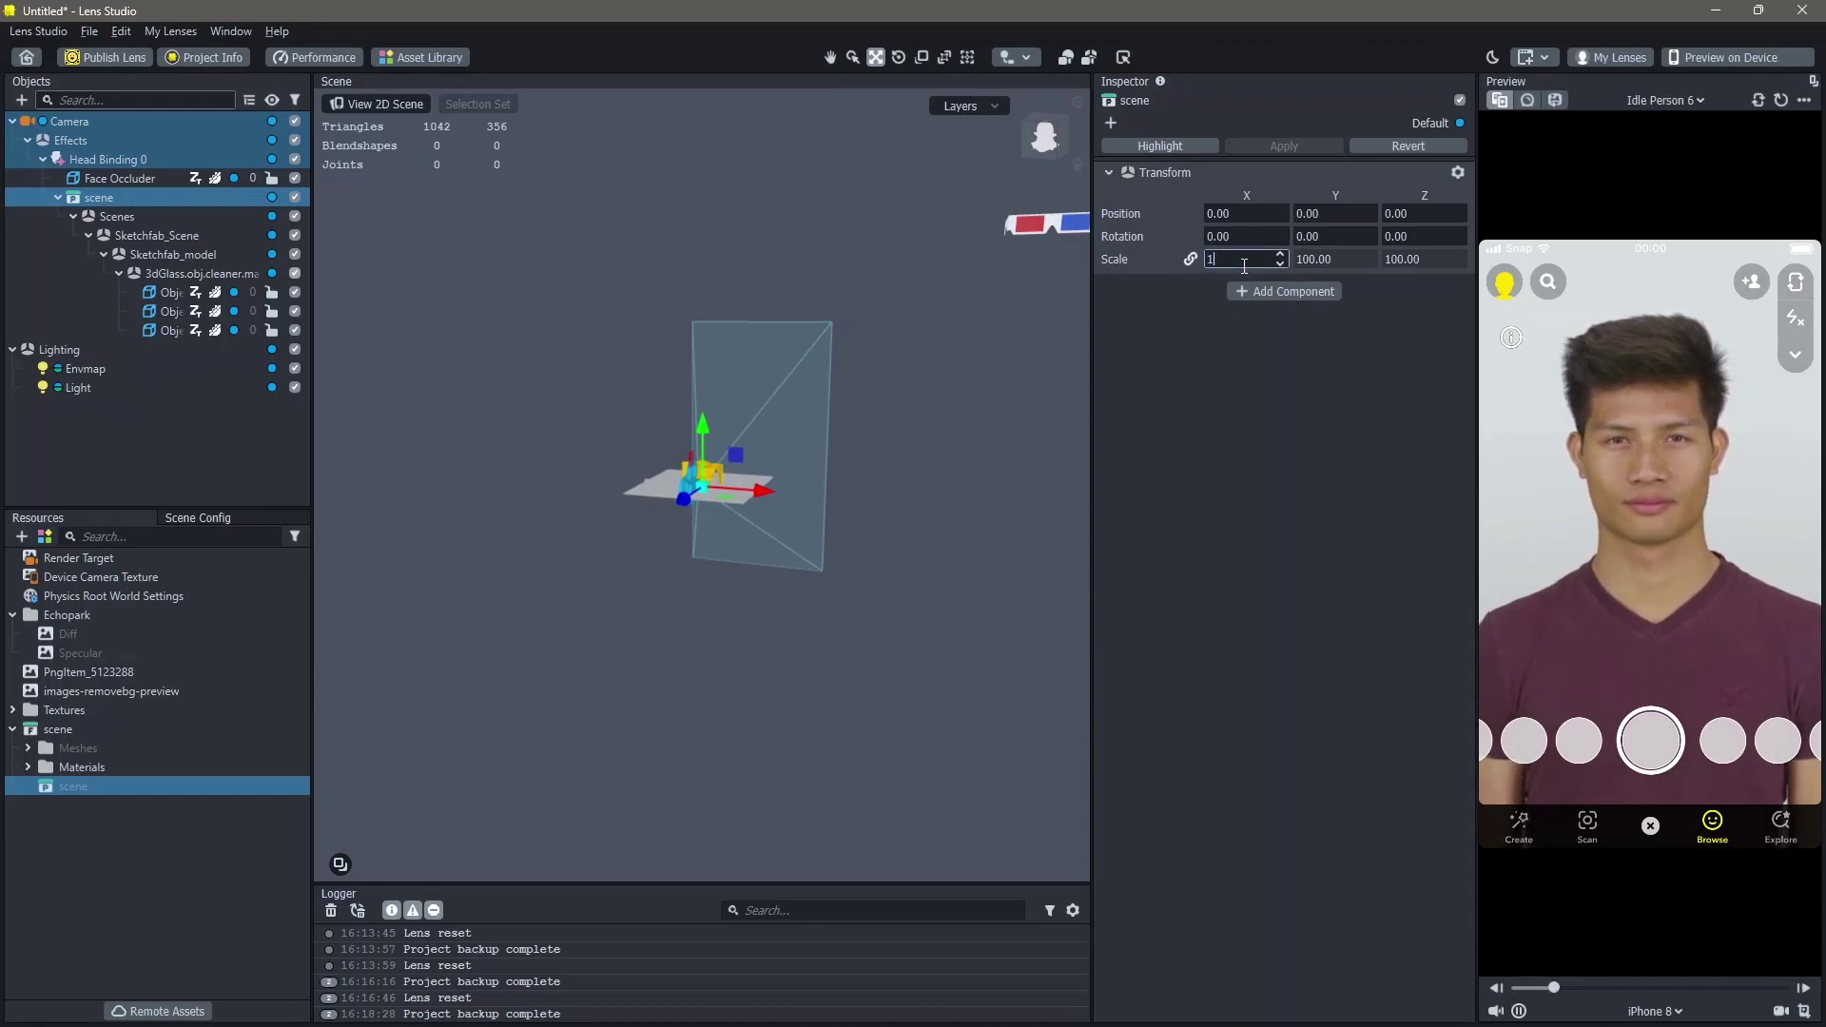
pyautogui.write('0')
pyautogui.press('Return')
# - Reduce the uniform scale of the glasses model to 5
pyautogui.scroll(10, 710, 483)
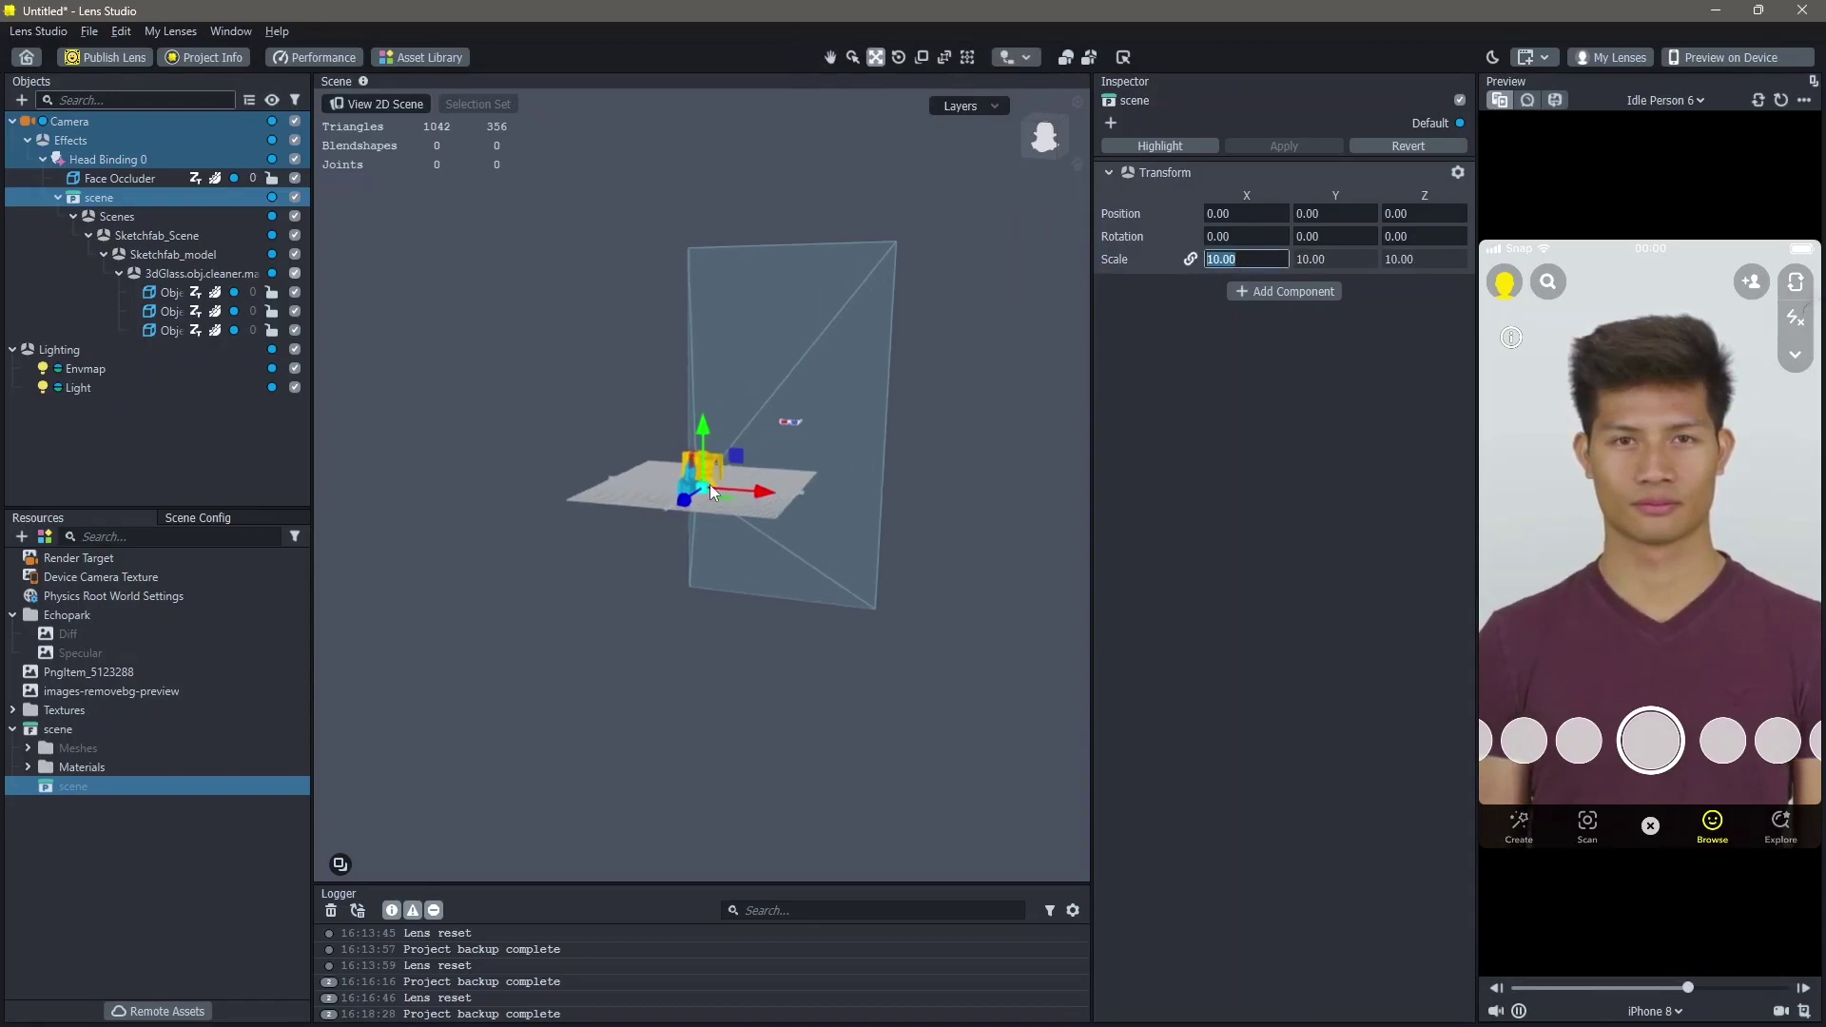
pyautogui.keyDown('alt'); pyautogui.moveTo(758, 492); pyautogui.dragTo(689, 489); pyautogui.keyUp('alt')
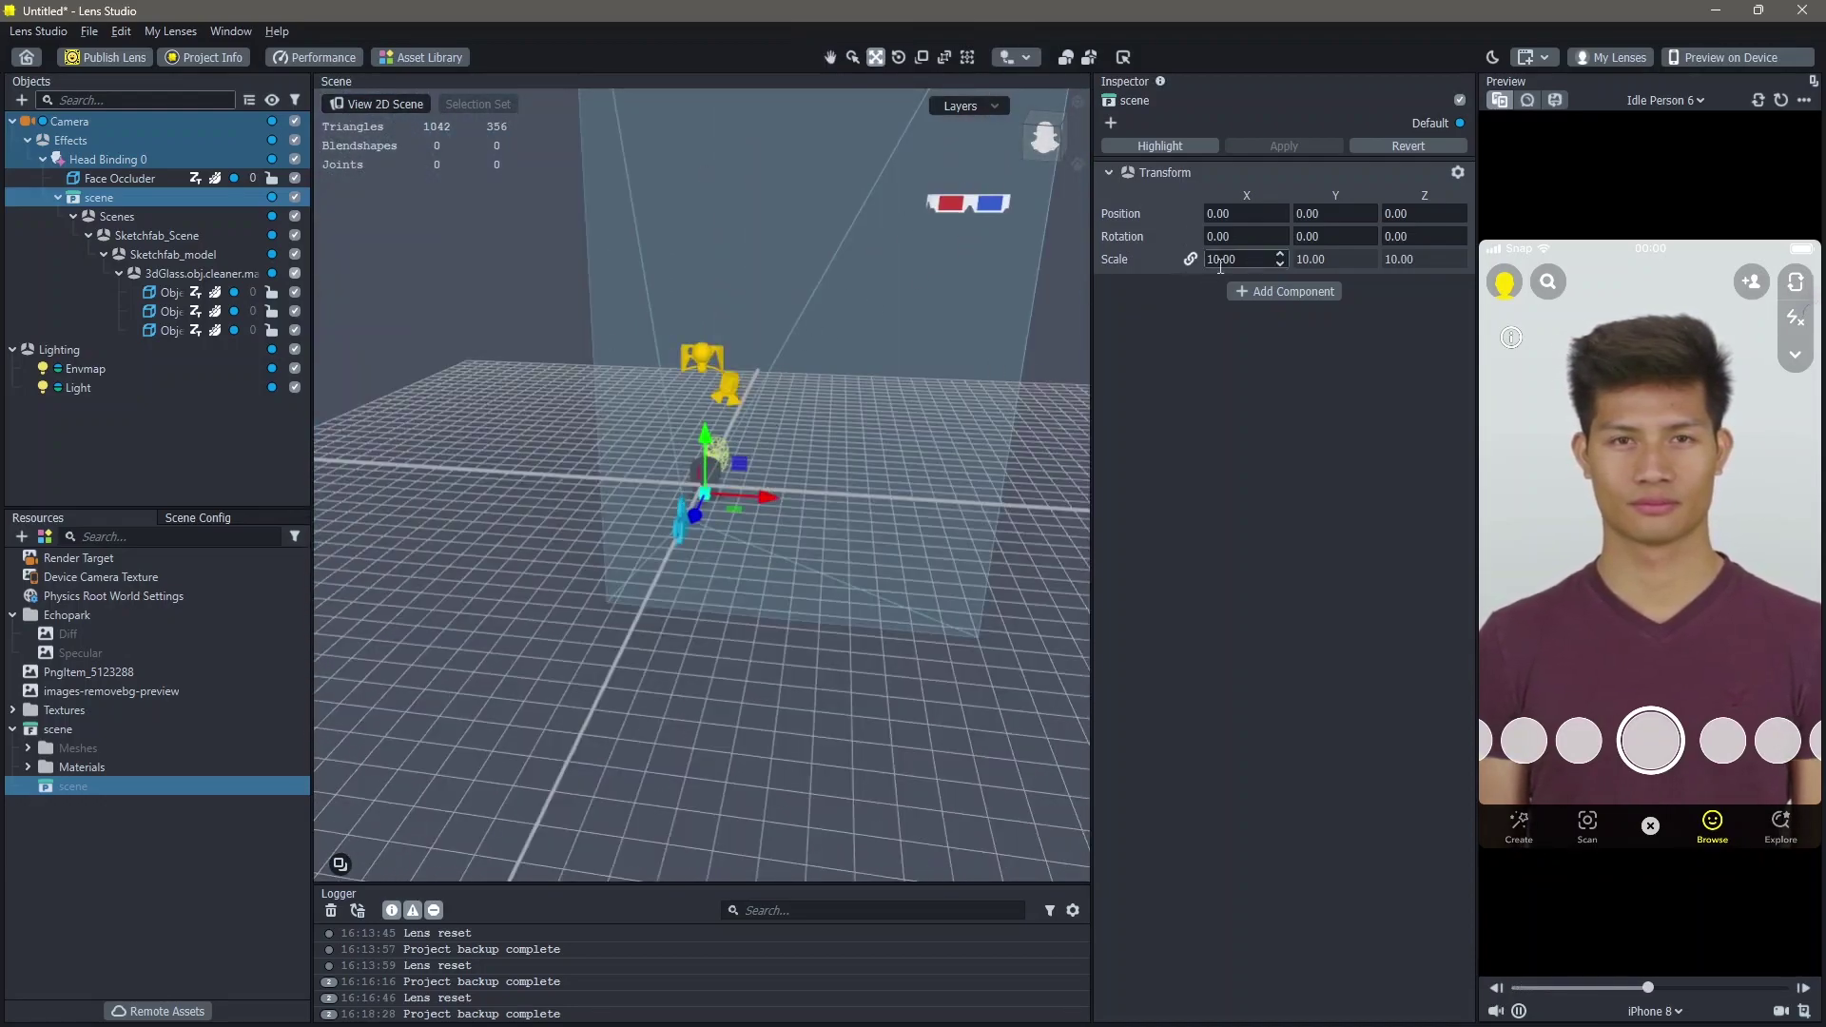
pyautogui.doubleClick(1258, 260)
pyautogui.hotkey('ctrl', 'a')
pyautogui.write('5')
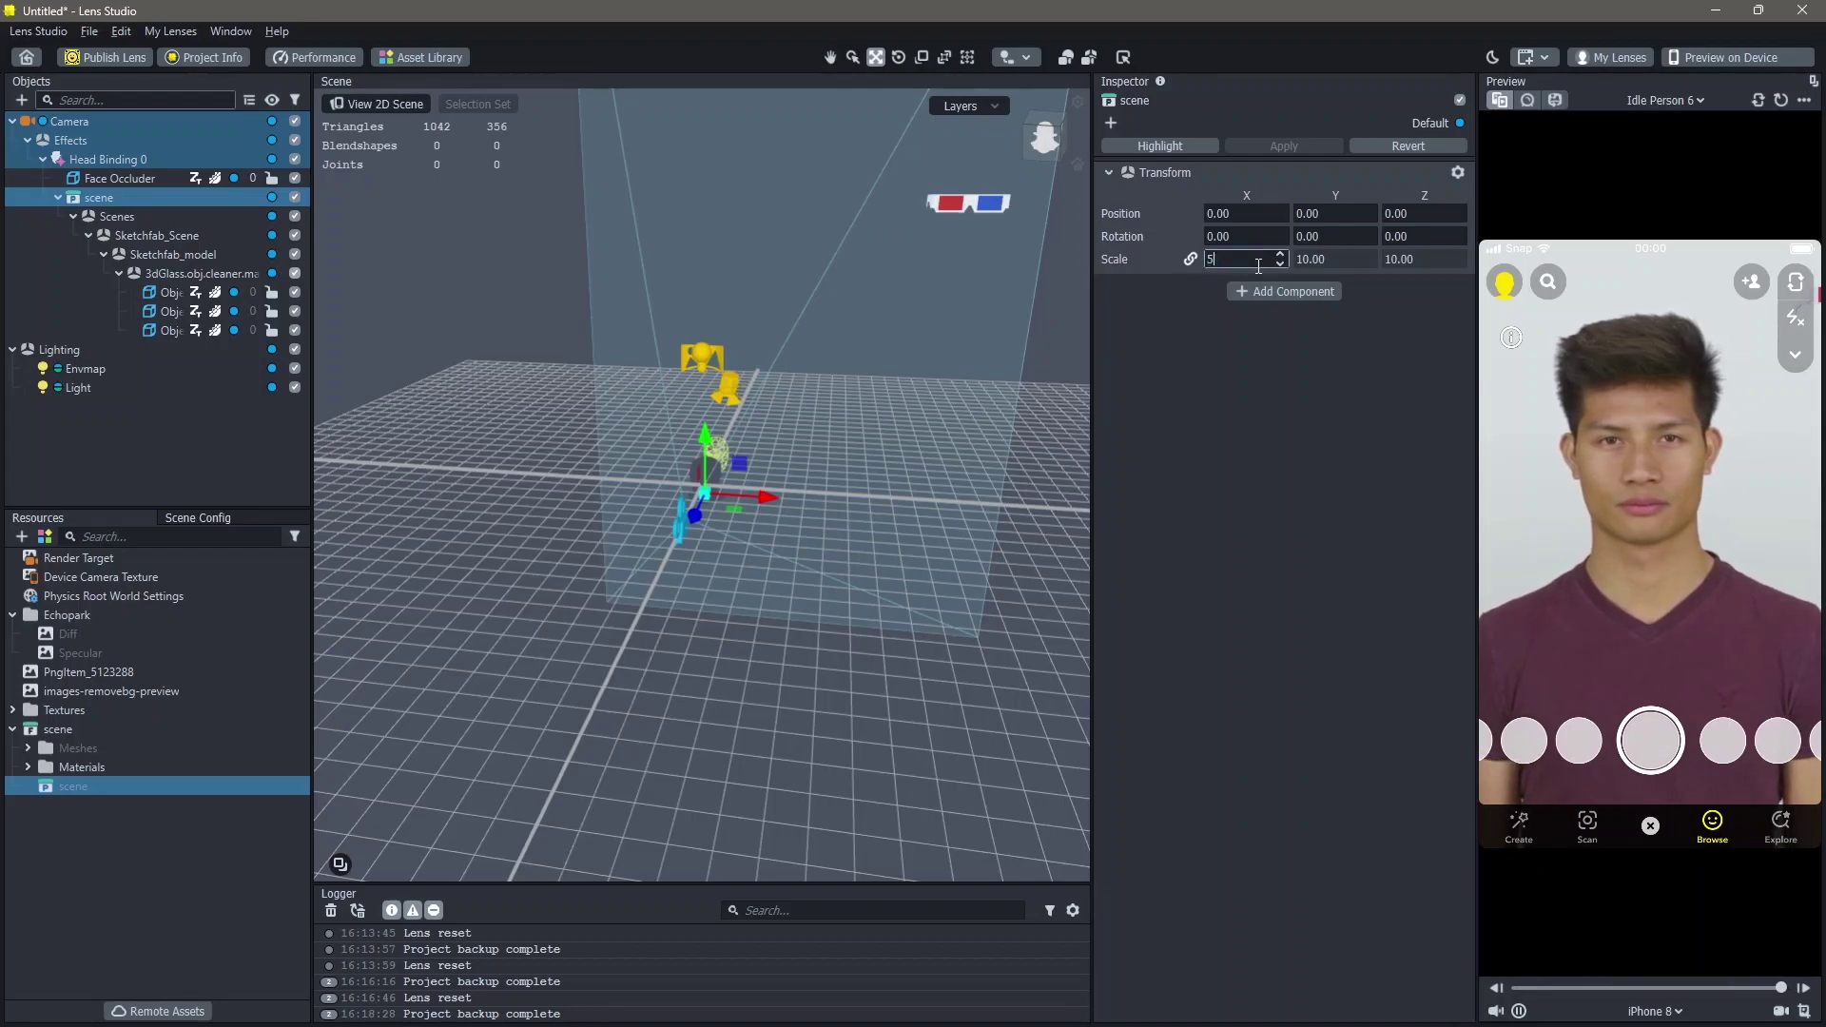
pyautogui.press('Return')
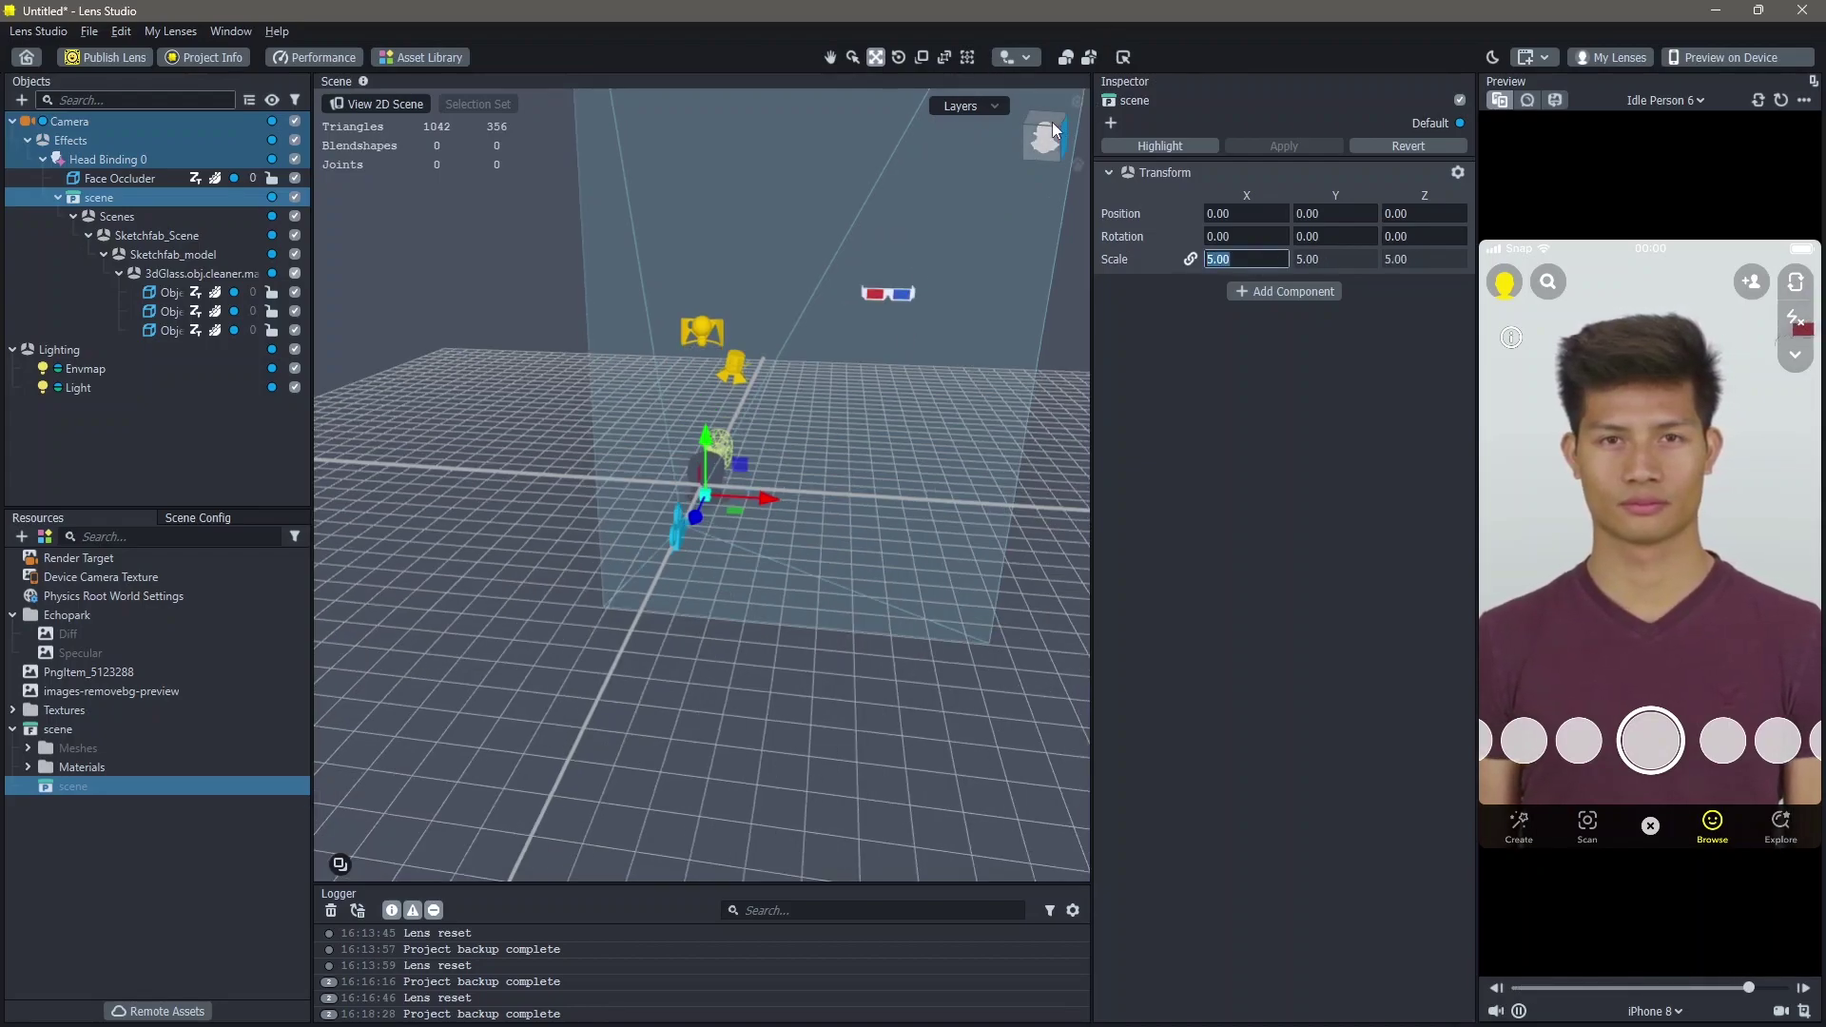
# - Move the glasses model in front of the face, to about X -79, Y -58.6, Z 166
pyautogui.click(1049, 126)
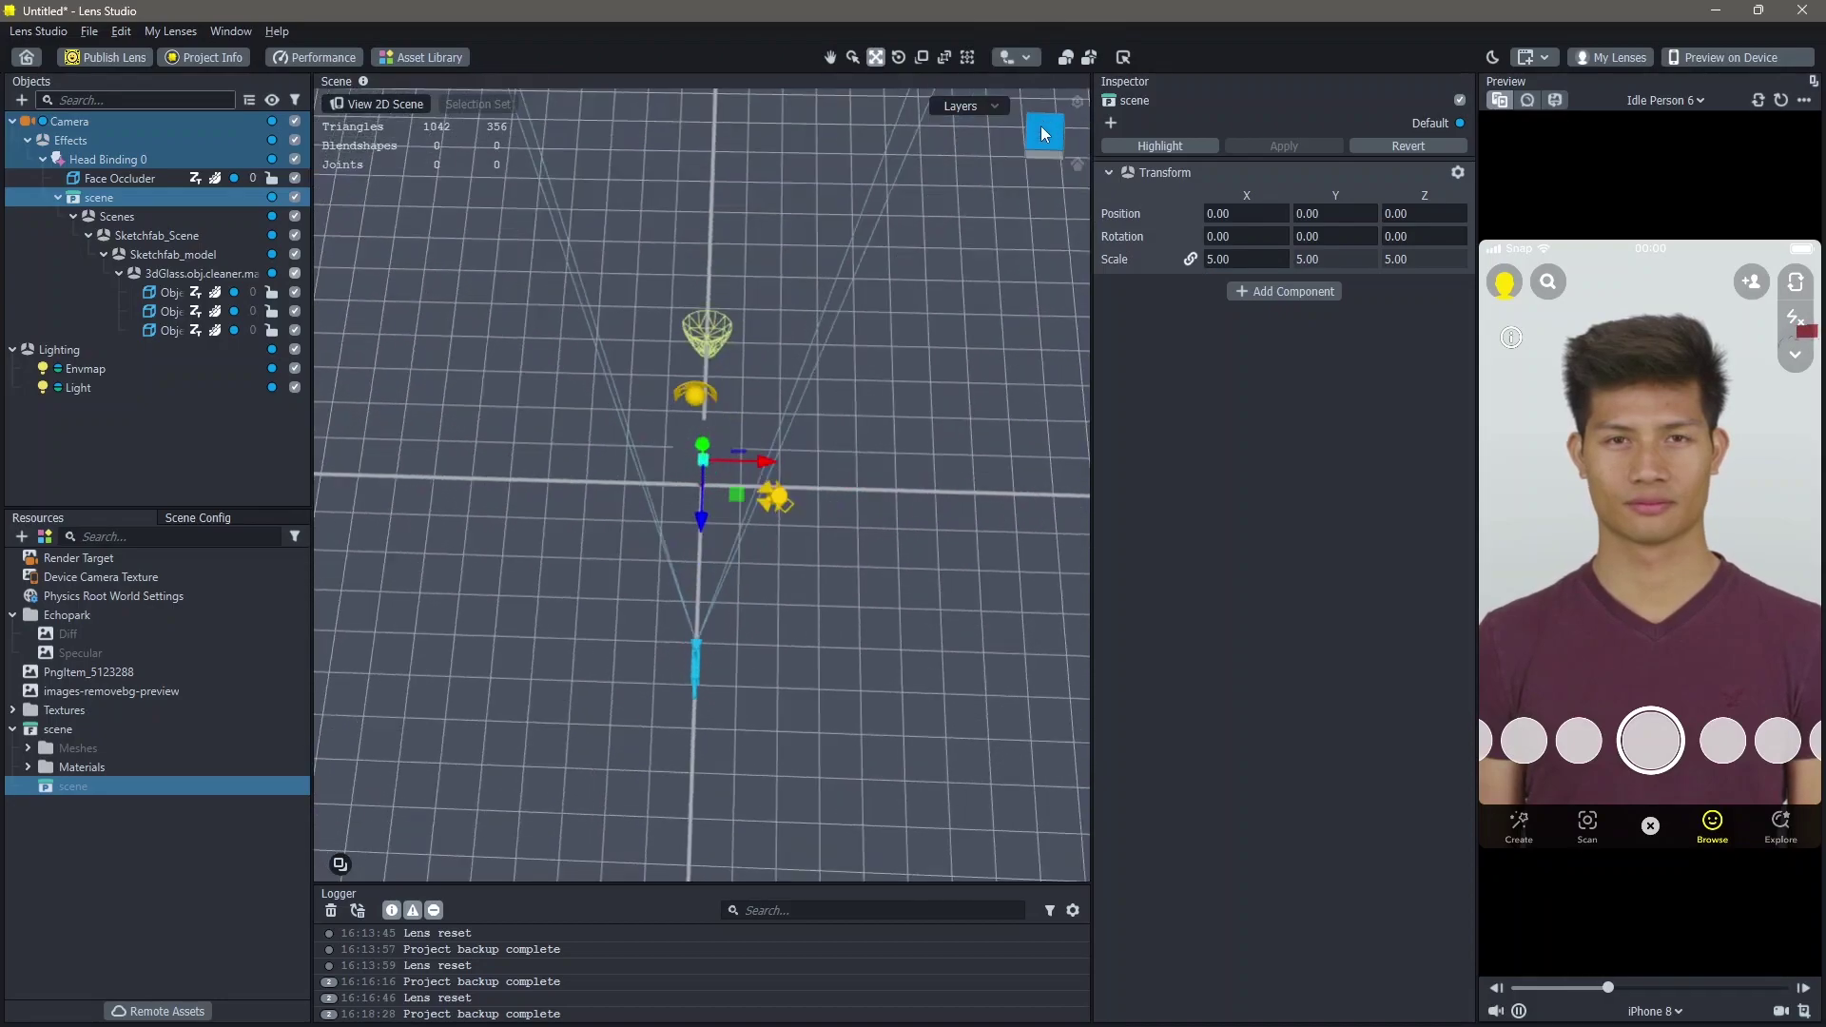
pyautogui.scroll(-5, 963, 289)
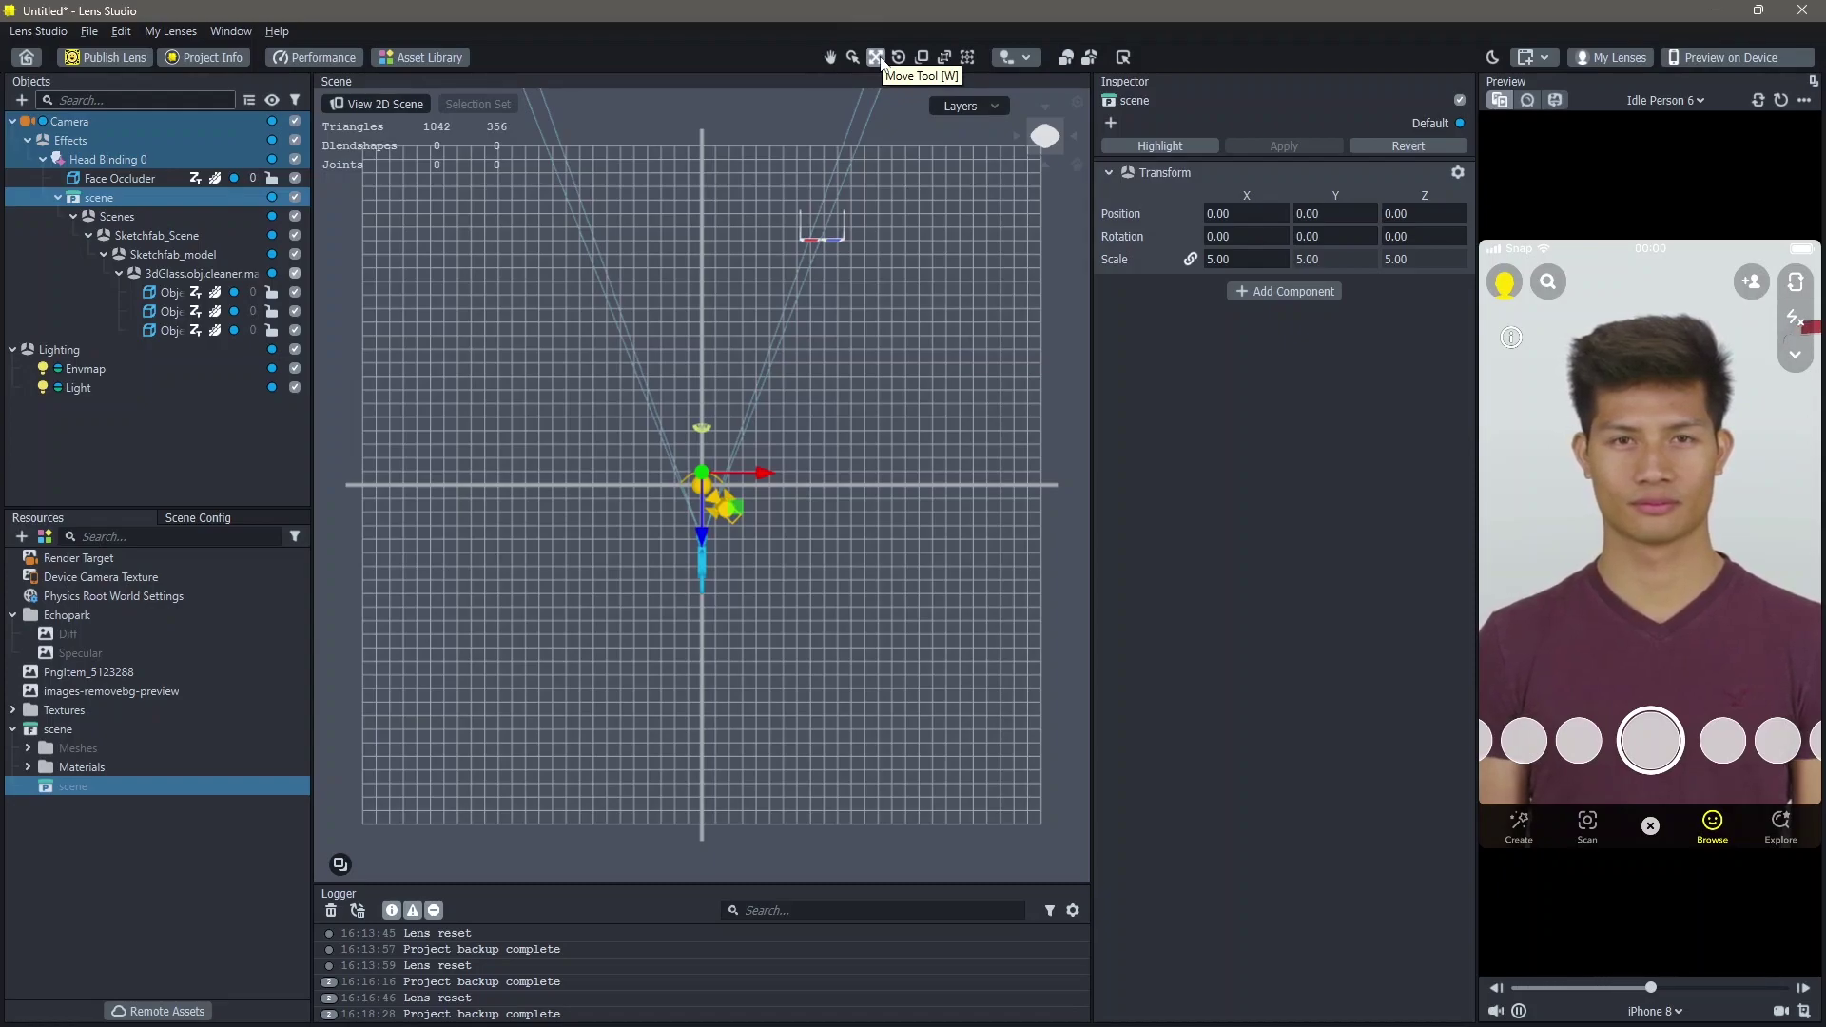
pyautogui.moveTo(700, 529); pyautogui.dragTo(652, 683)
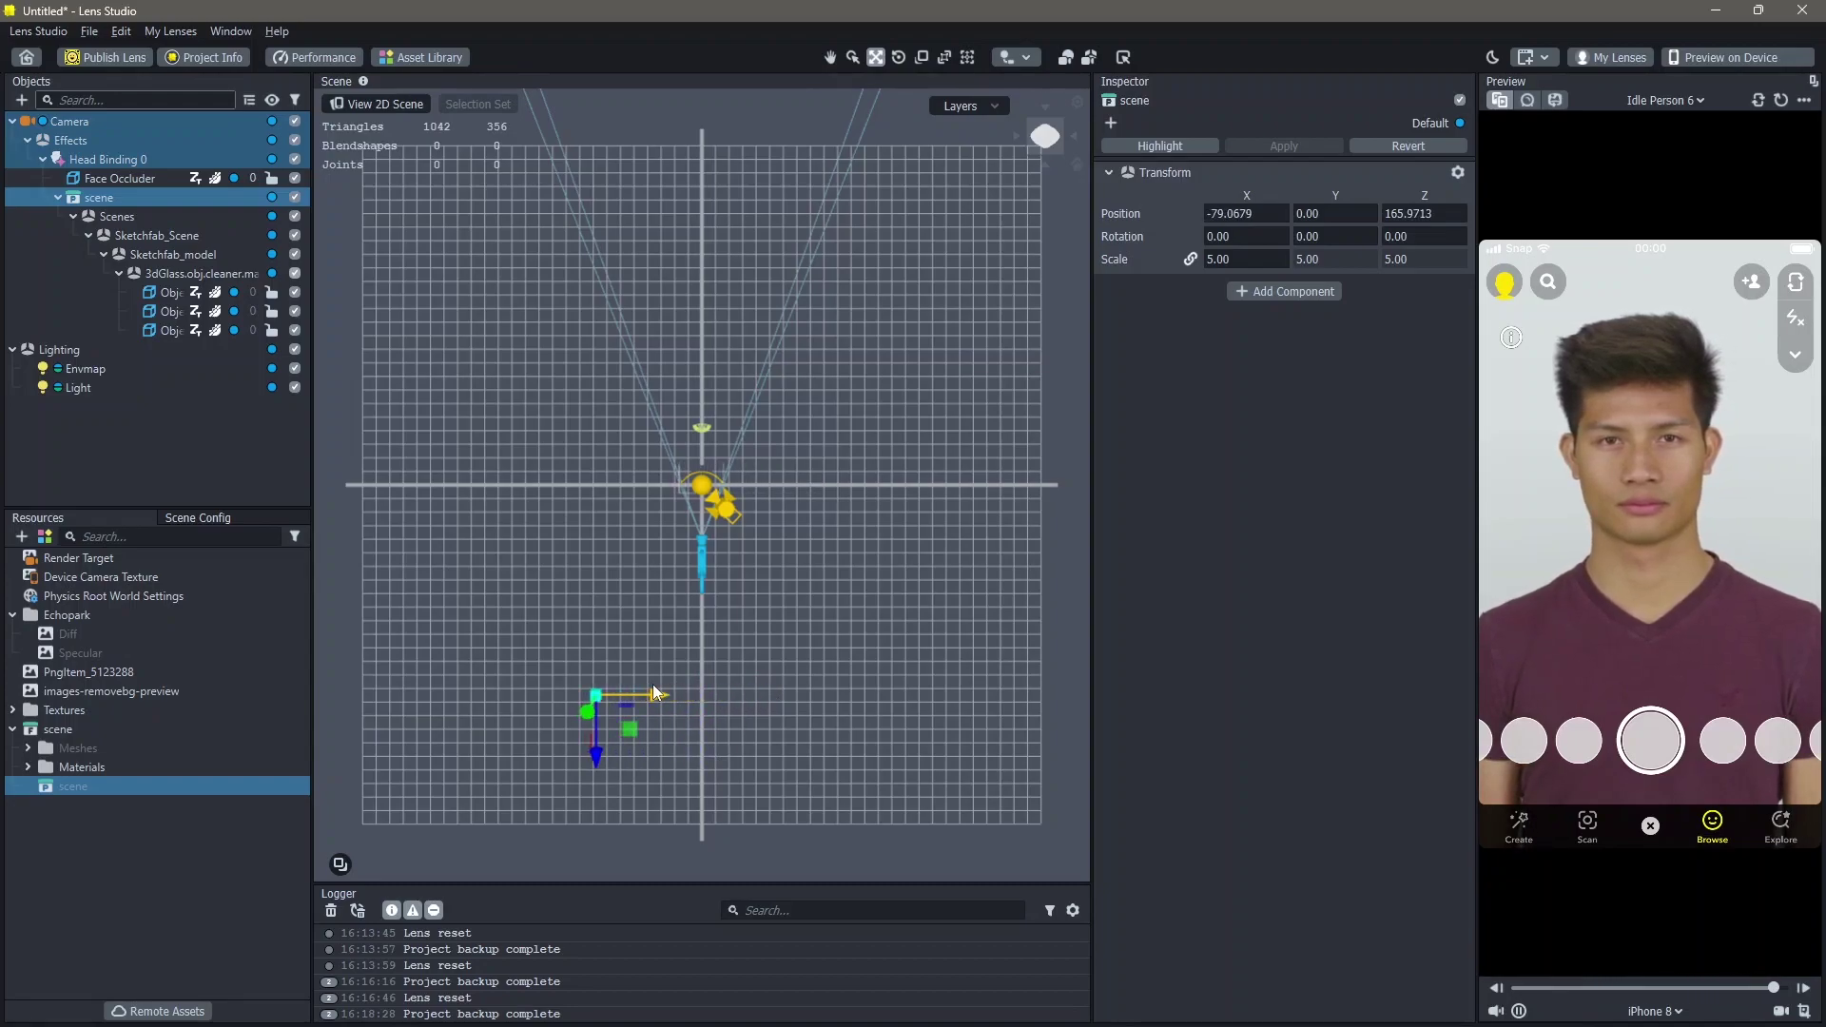
pyautogui.click(1043, 165)
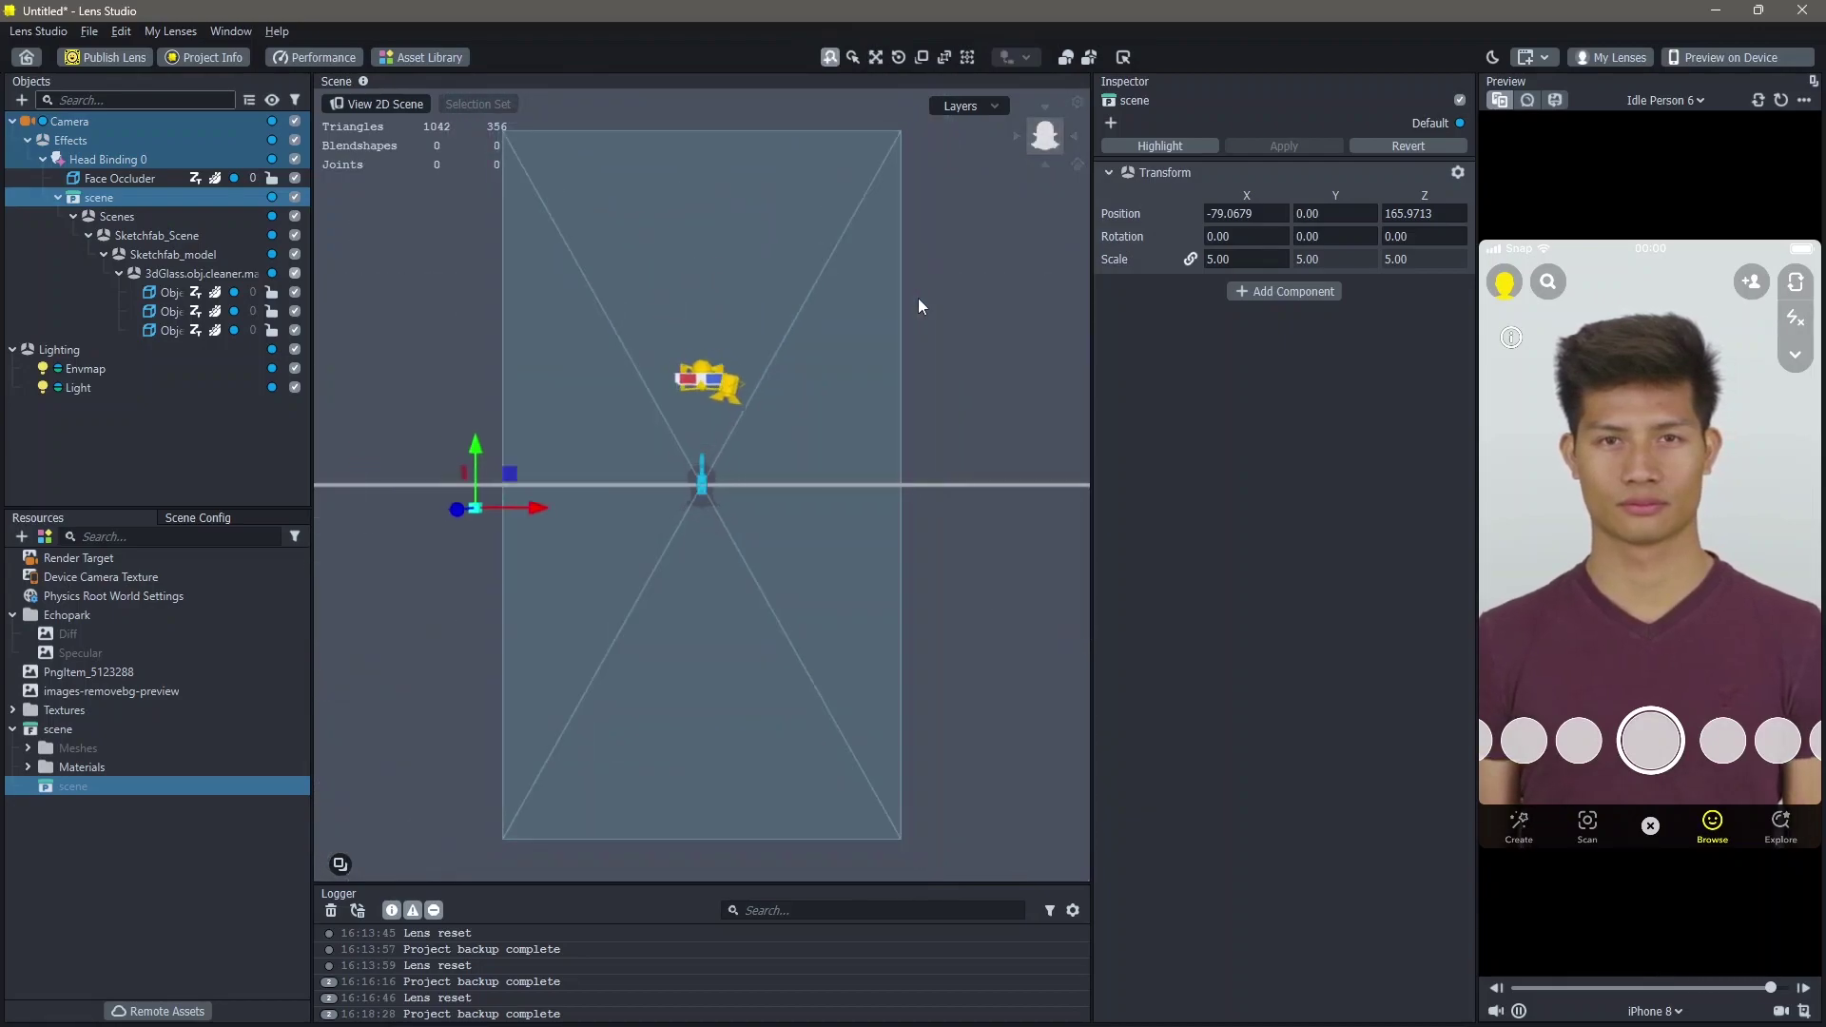
pyautogui.moveTo(545, 438); pyautogui.dragTo(567, 556)
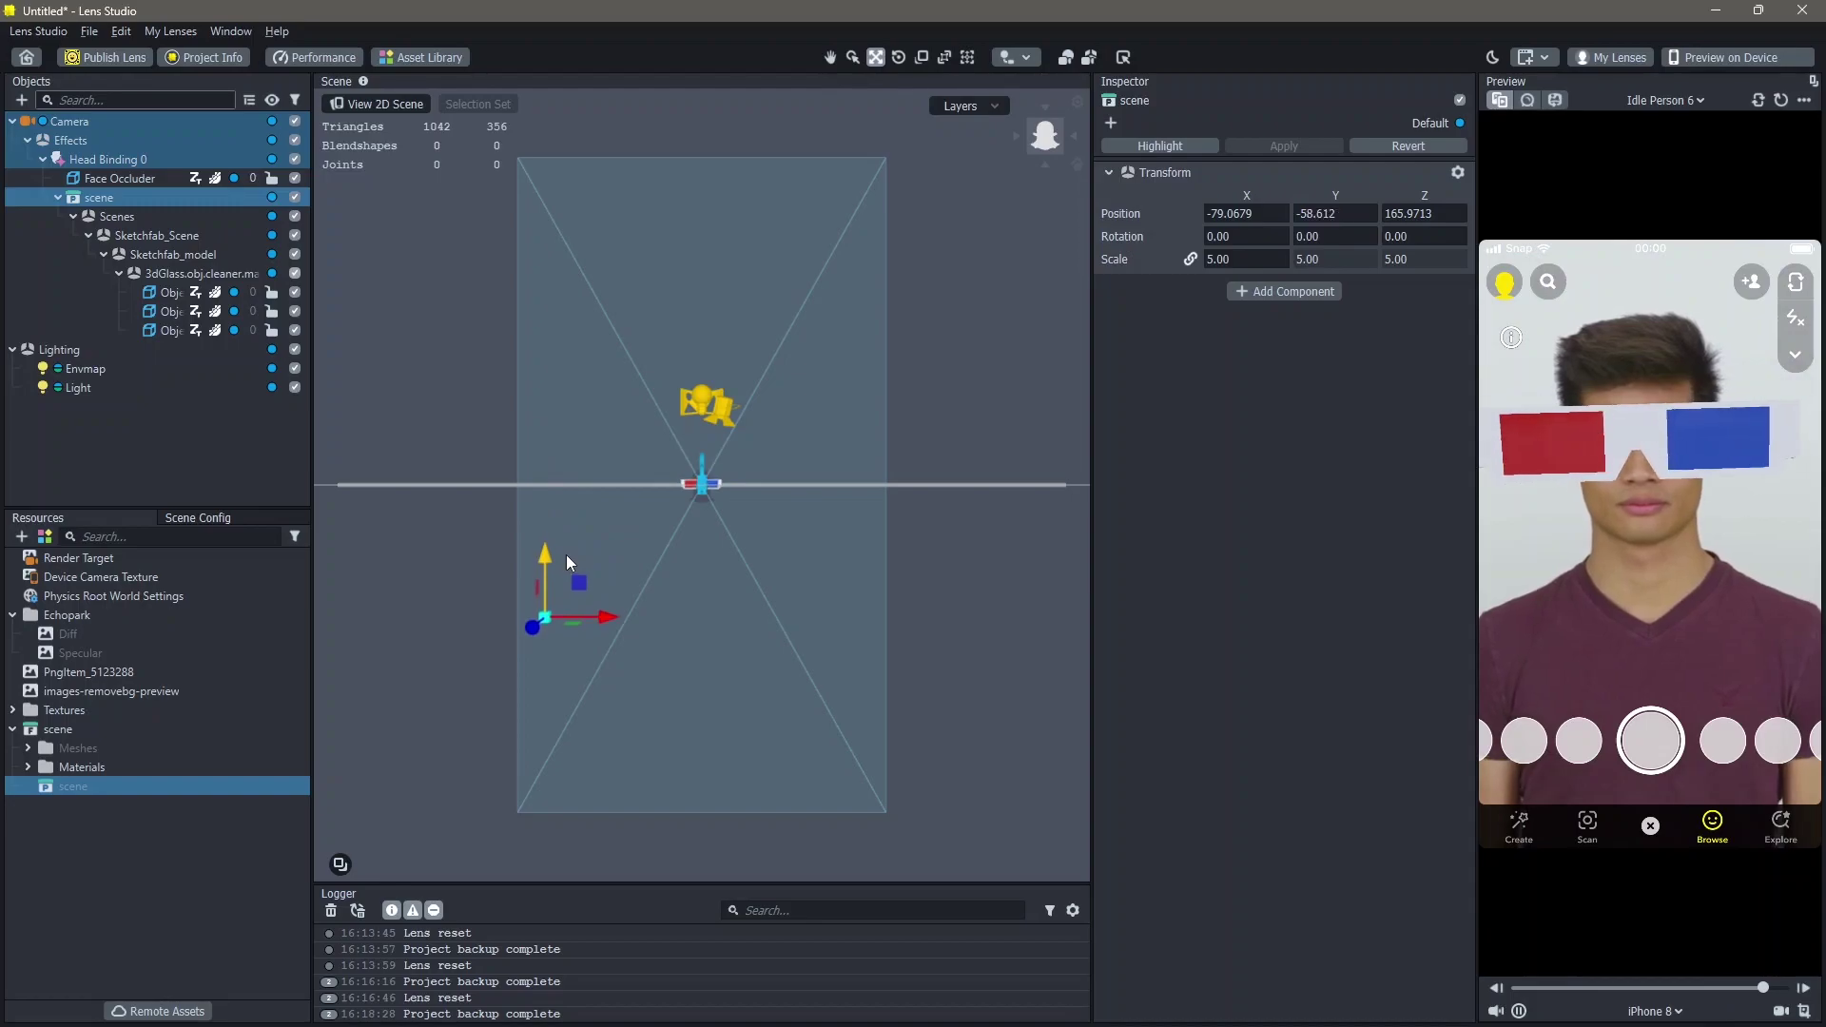
# - Set the linked uniform scale of the glasses model to 2
pyautogui.moveTo(656, 472); pyautogui.dragTo(584, 495, button='right')
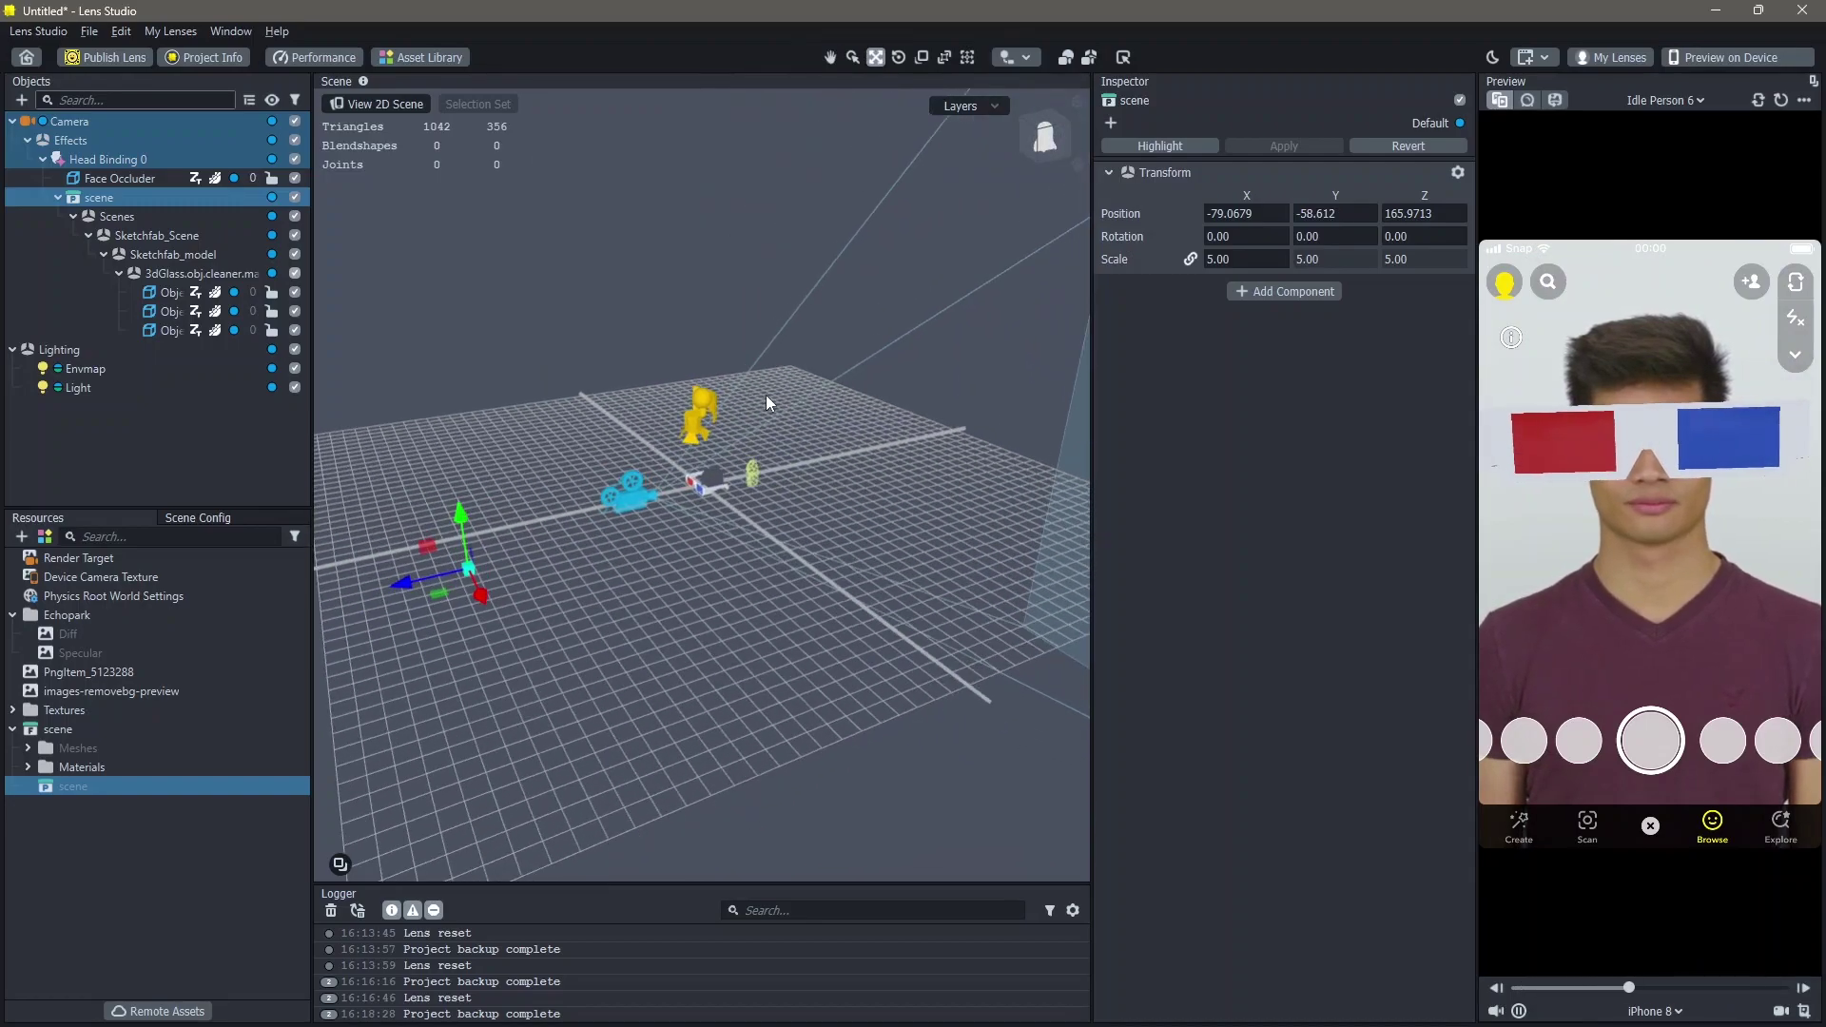
pyautogui.scroll(10, 767, 396)
pyautogui.scroll(3, 766, 396)
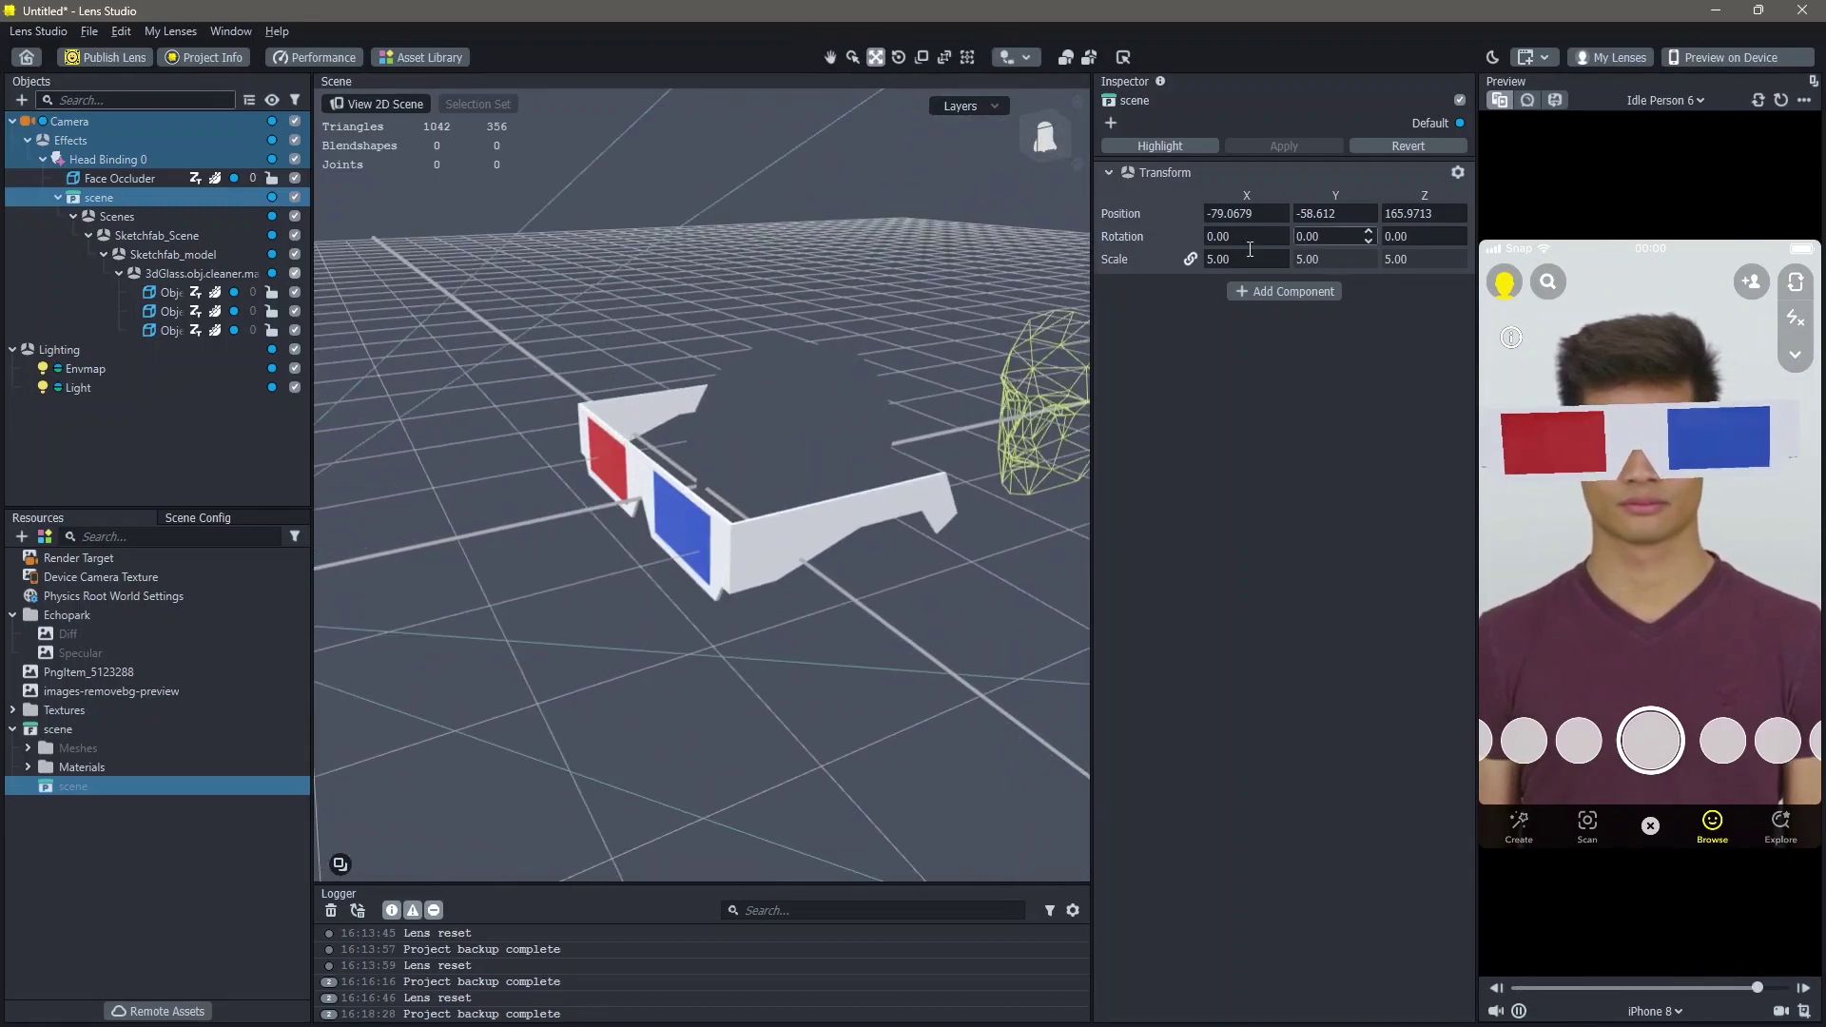
pyautogui.click(1186, 264)
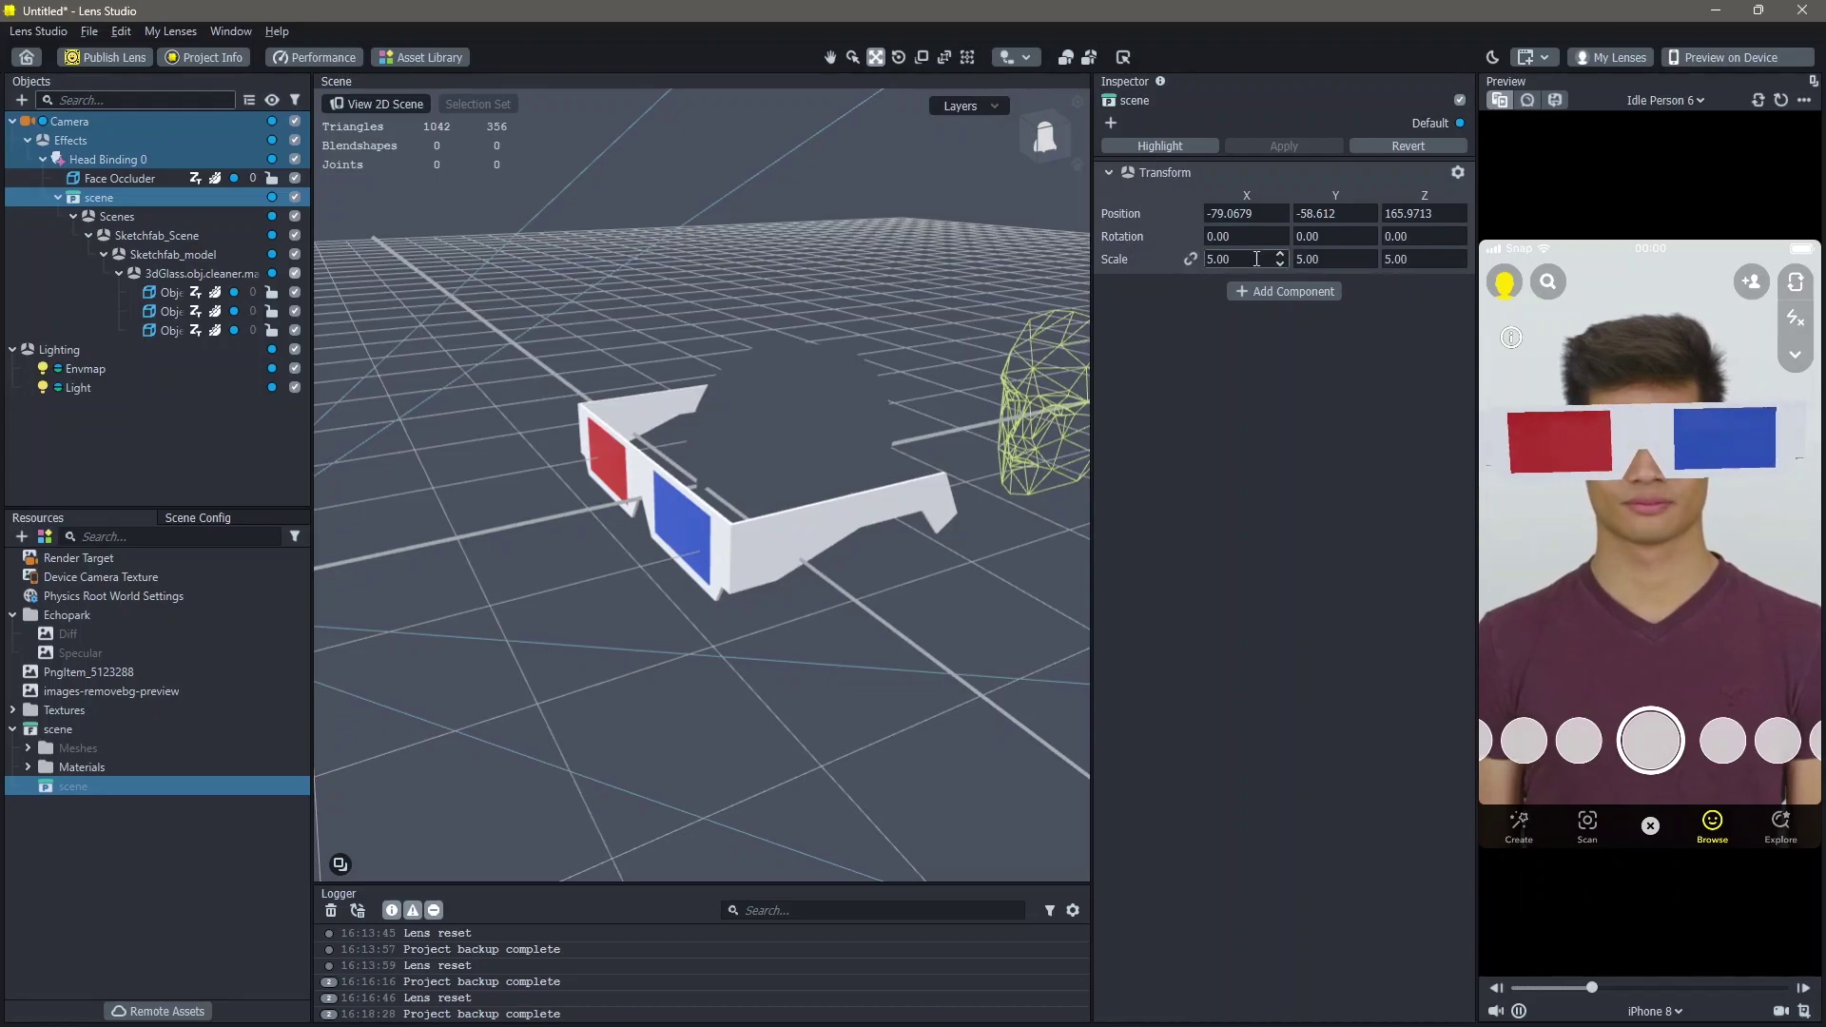
pyautogui.click(1190, 265)
pyautogui.moveTo(1257, 261); pyautogui.dragTo(1178, 262)
pyautogui.write('2')
pyautogui.press('Return')
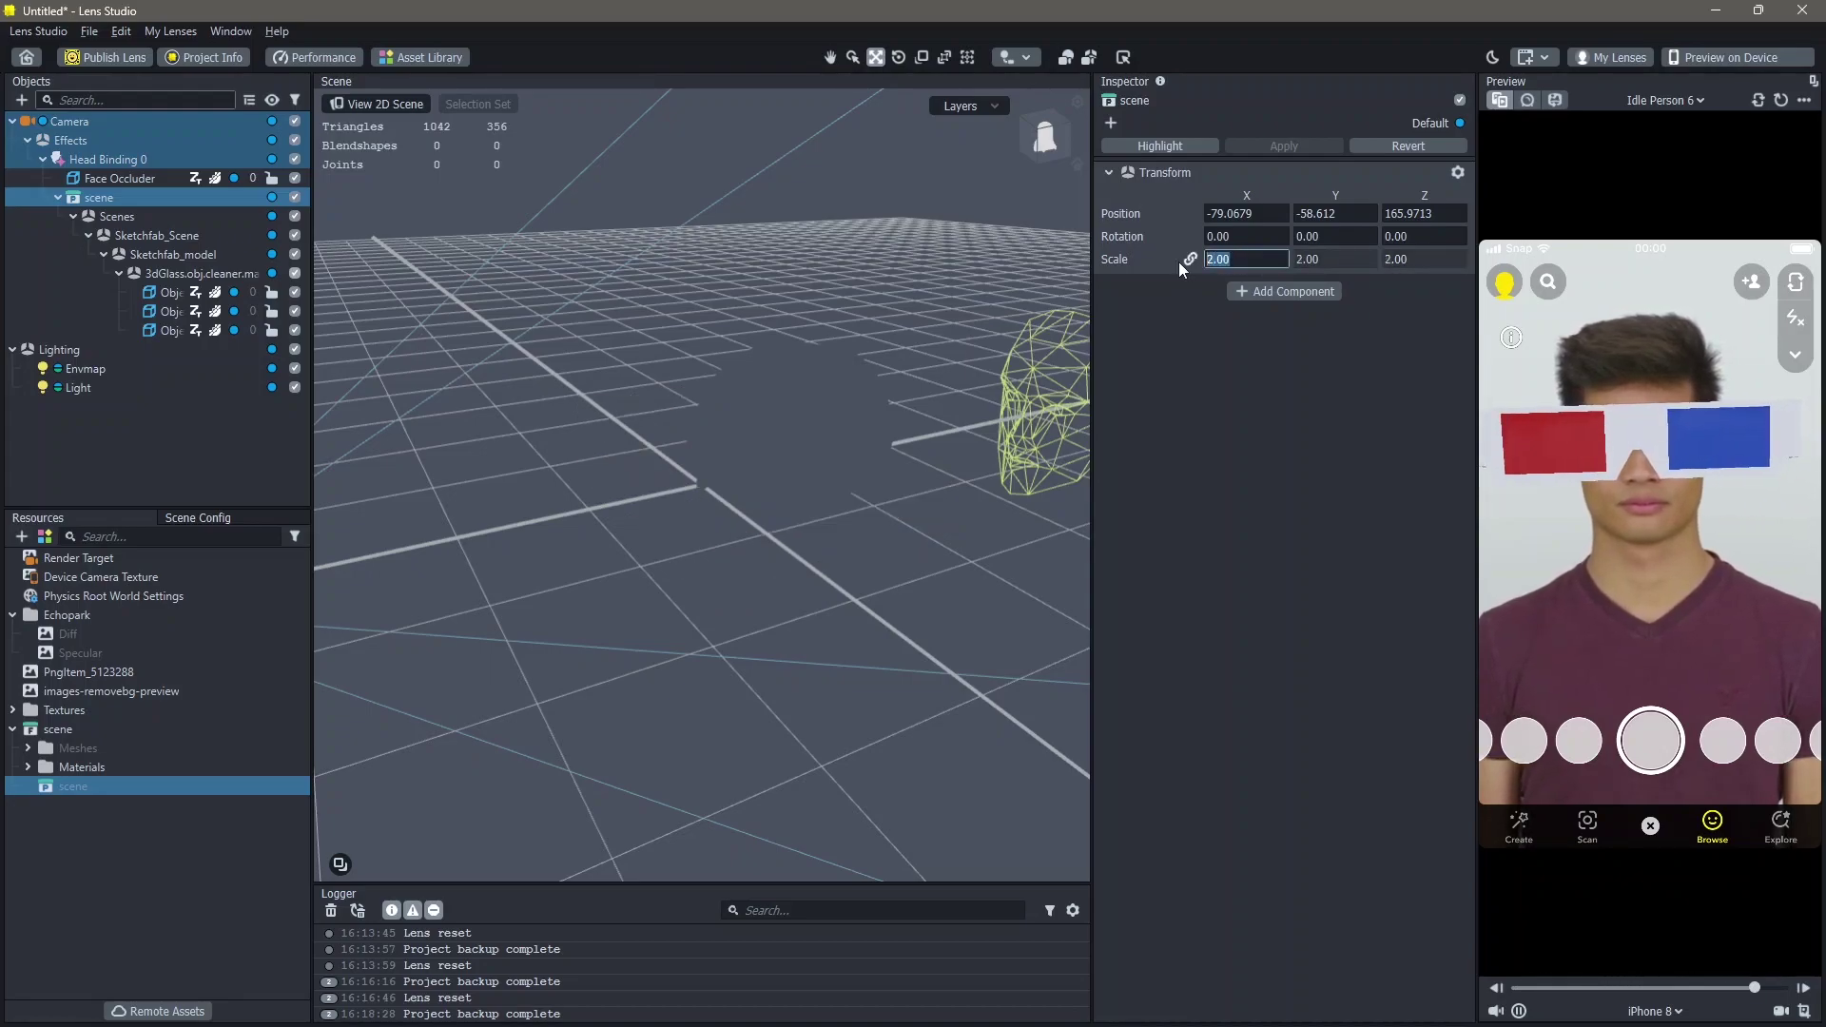
# - Reposition the scaled-down glasses over the eyes, at about X -31.2, Y -18, Z 71.7
pyautogui.scroll(-10, 957, 388)
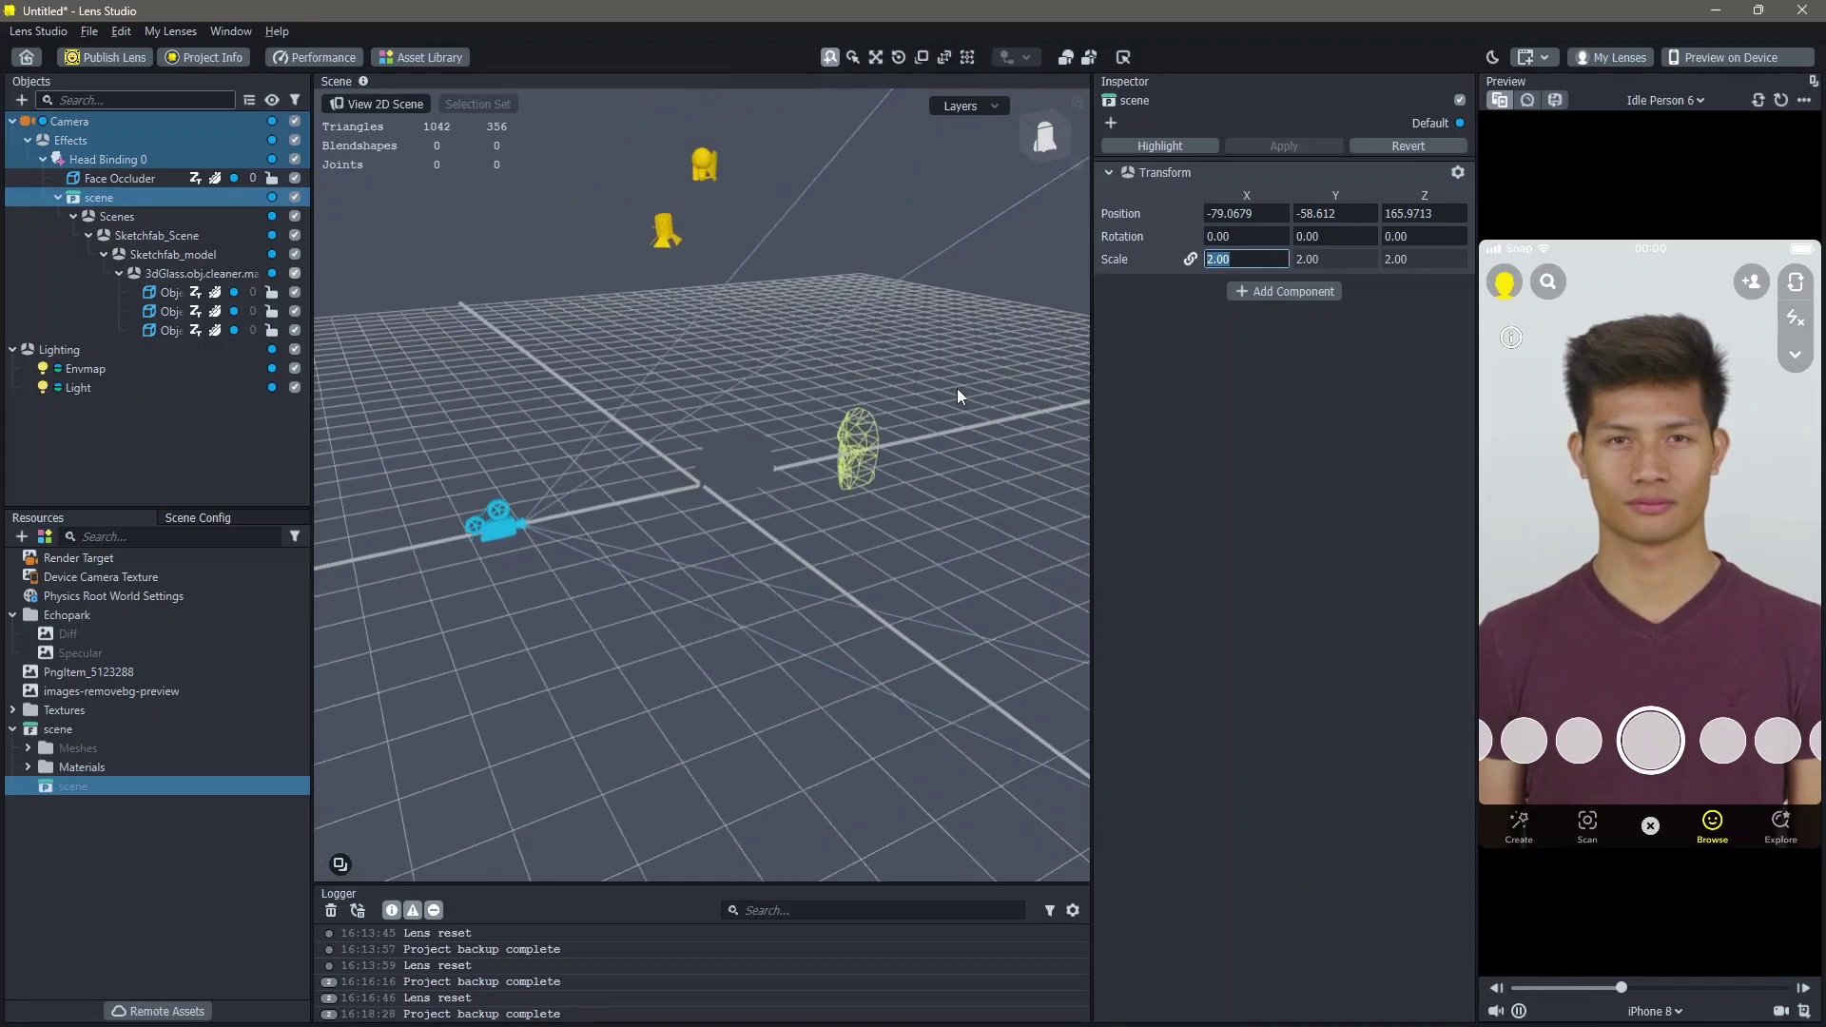
pyautogui.scroll(-2, 957, 388)
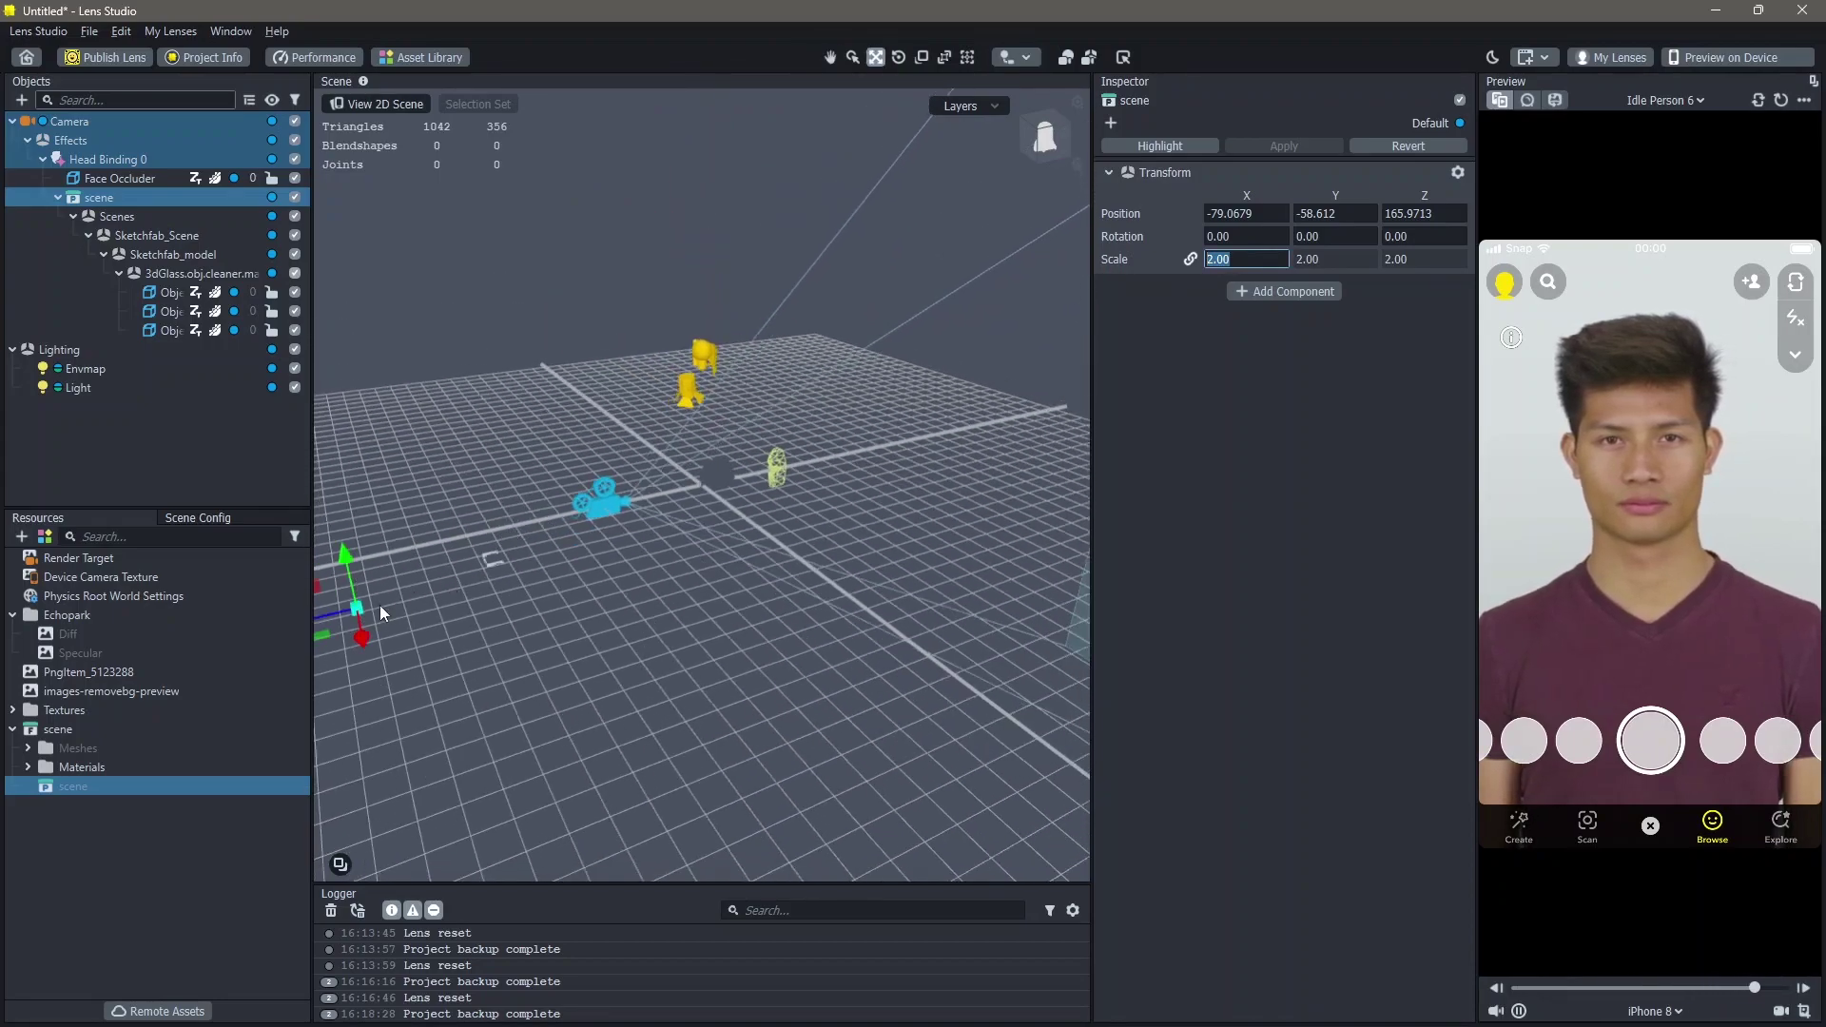
pyautogui.moveTo(325, 614); pyautogui.dragTo(575, 481)
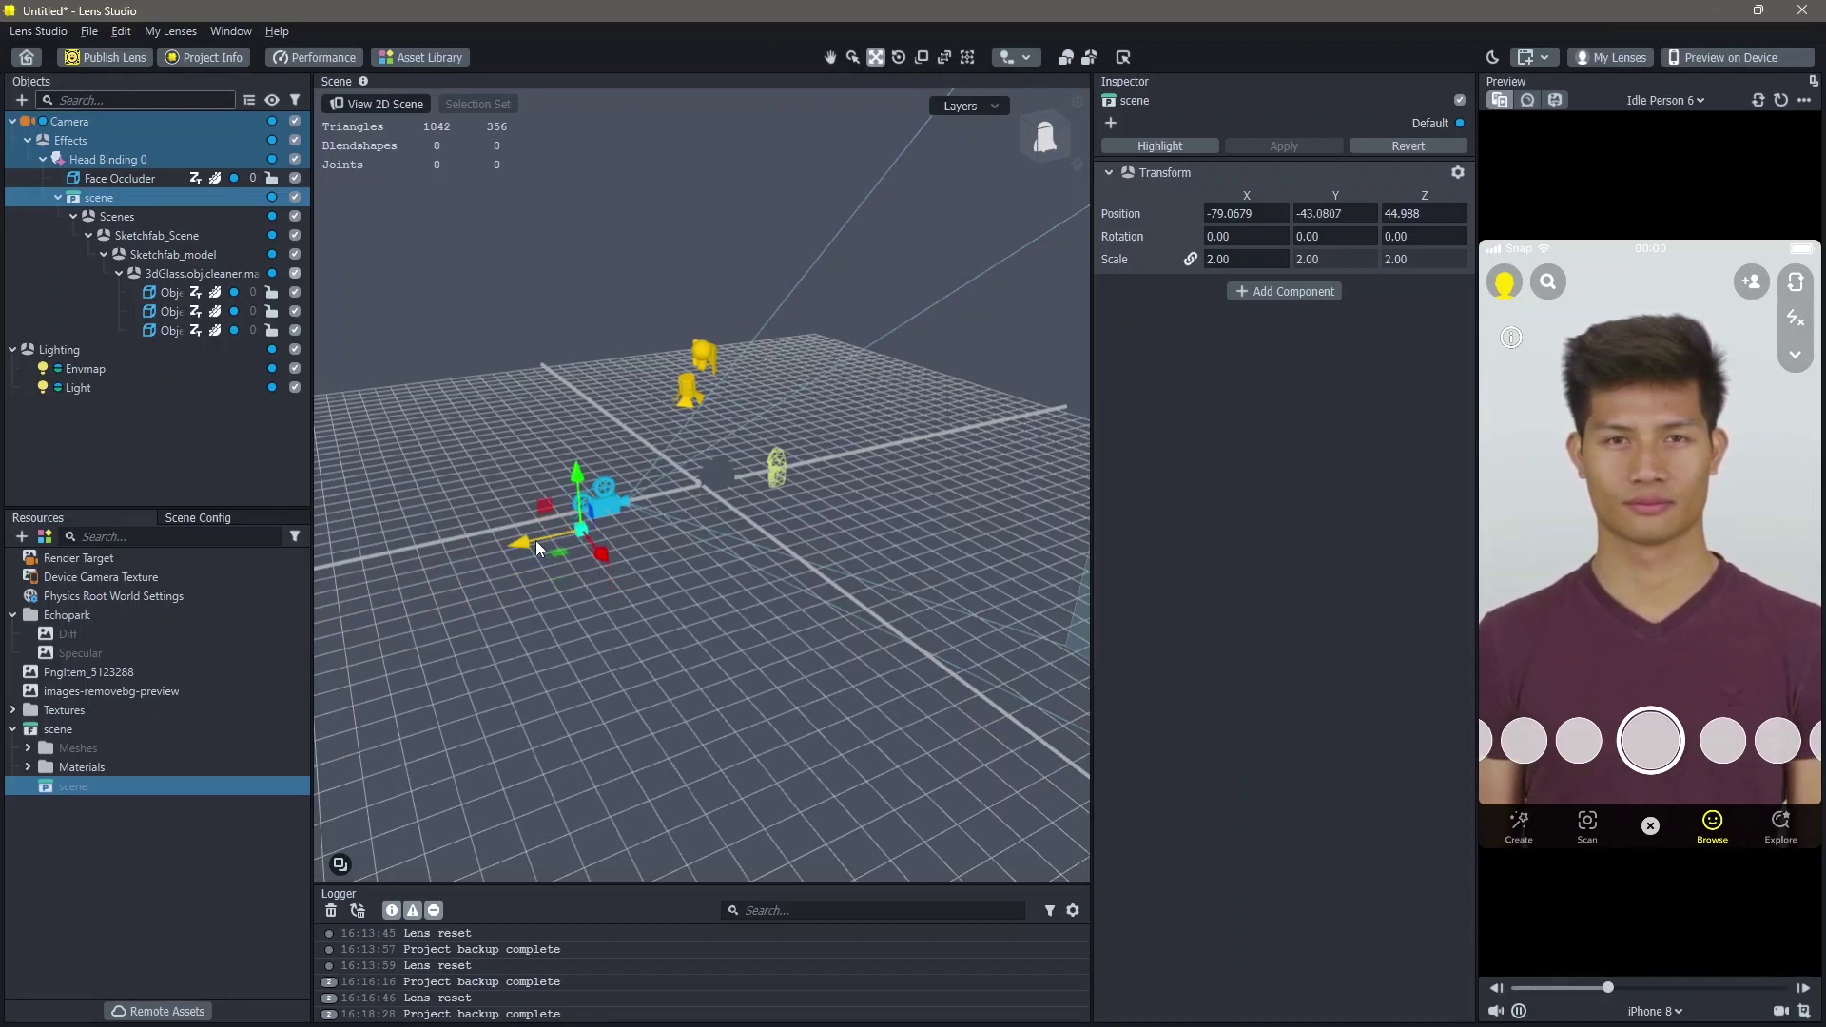
pyautogui.moveTo(534, 540); pyautogui.dragTo(515, 540)
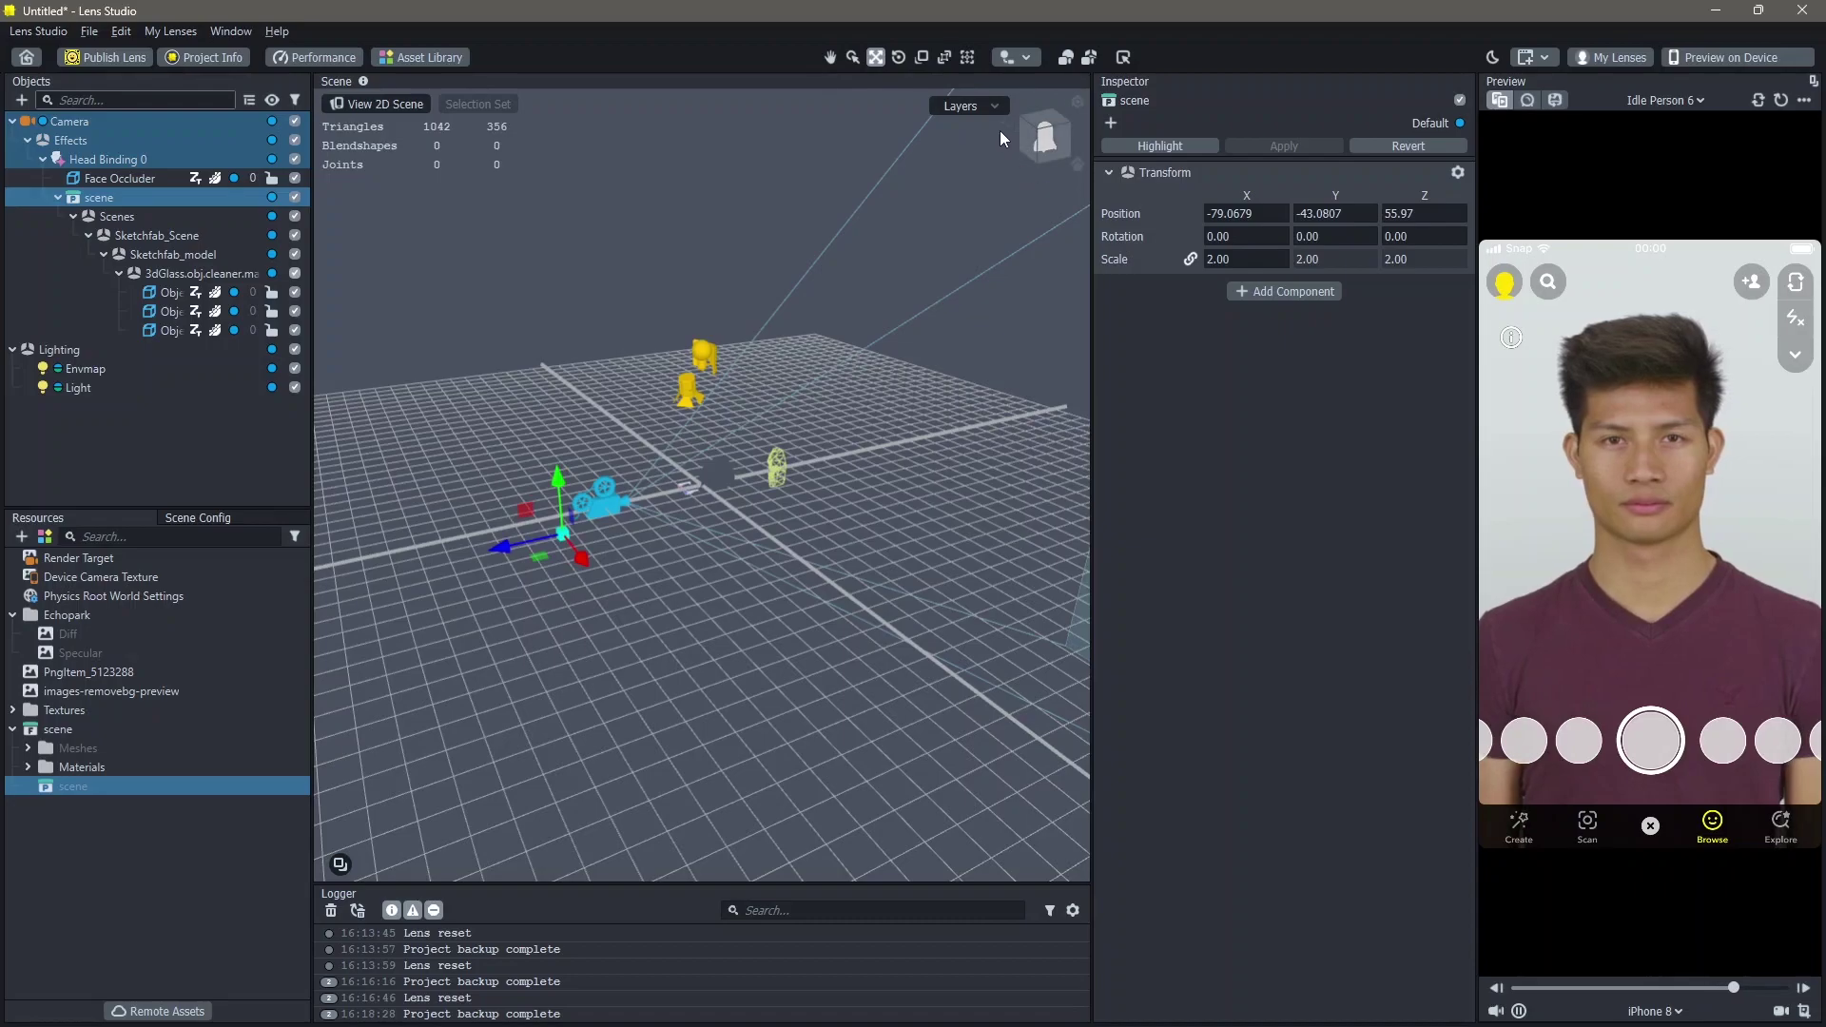
pyautogui.click(1042, 117)
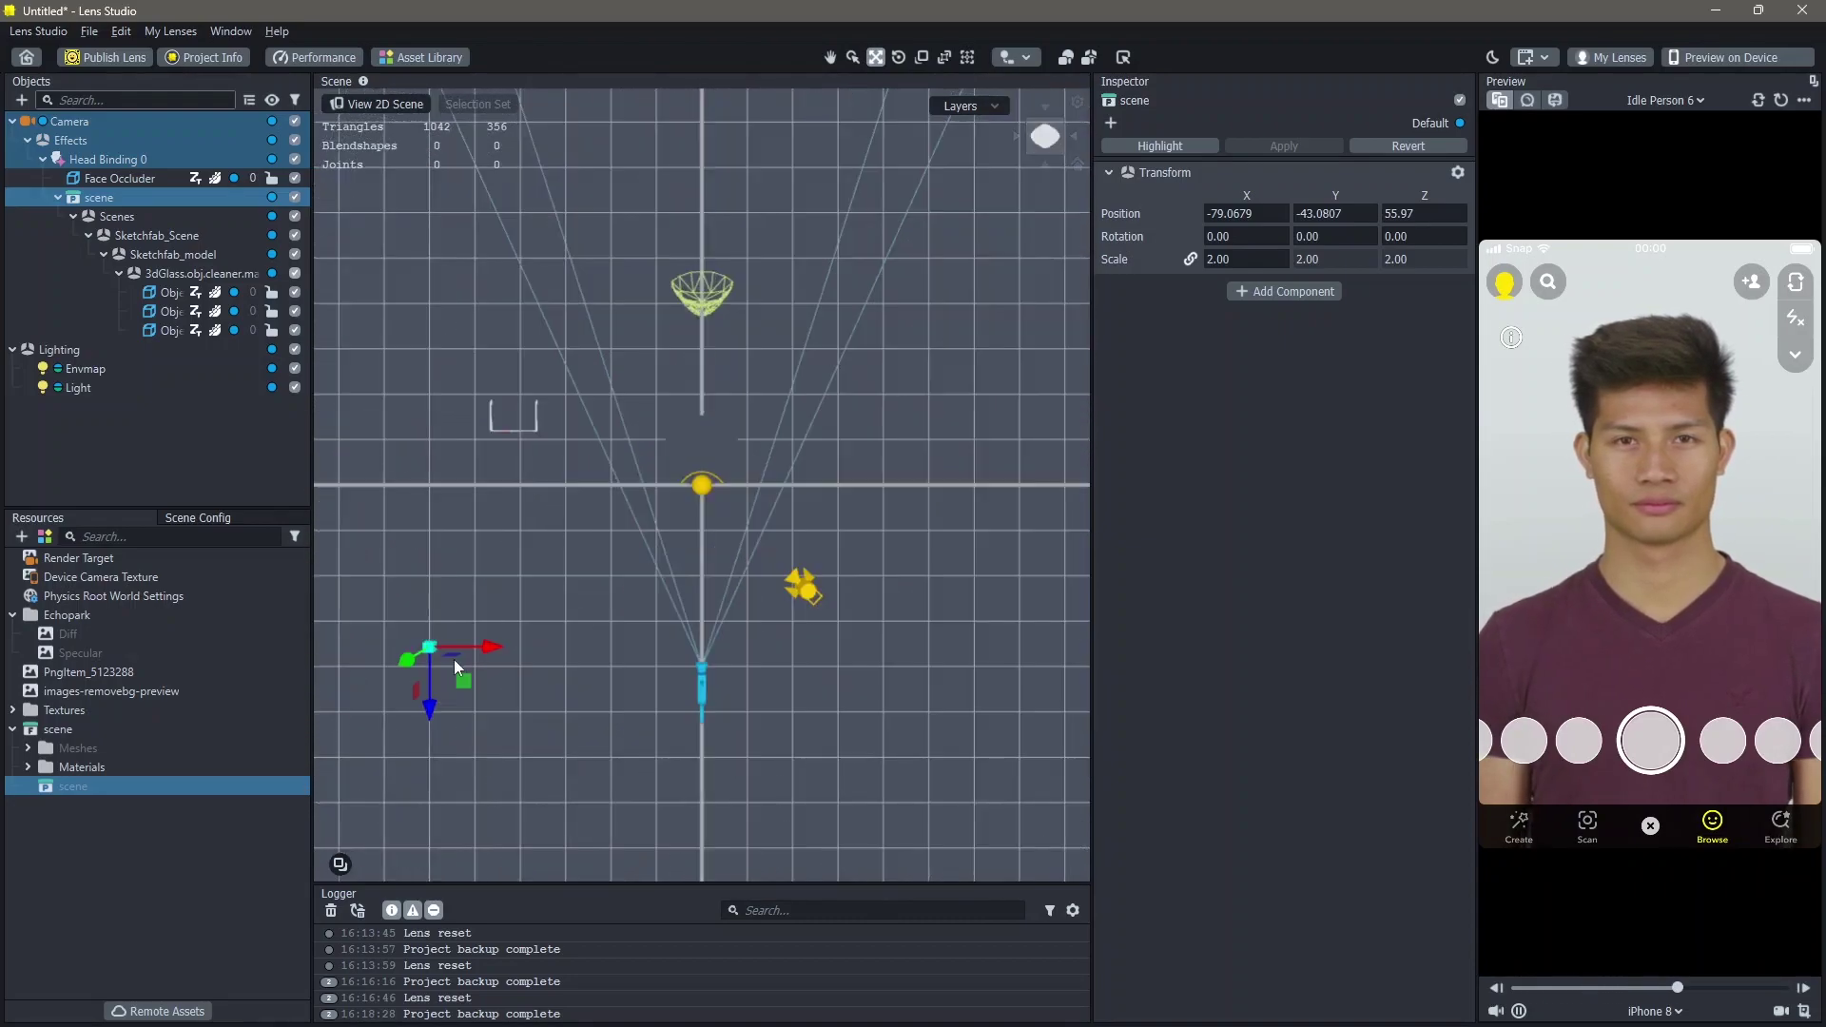
pyautogui.moveTo(485, 654); pyautogui.dragTo(599, 760)
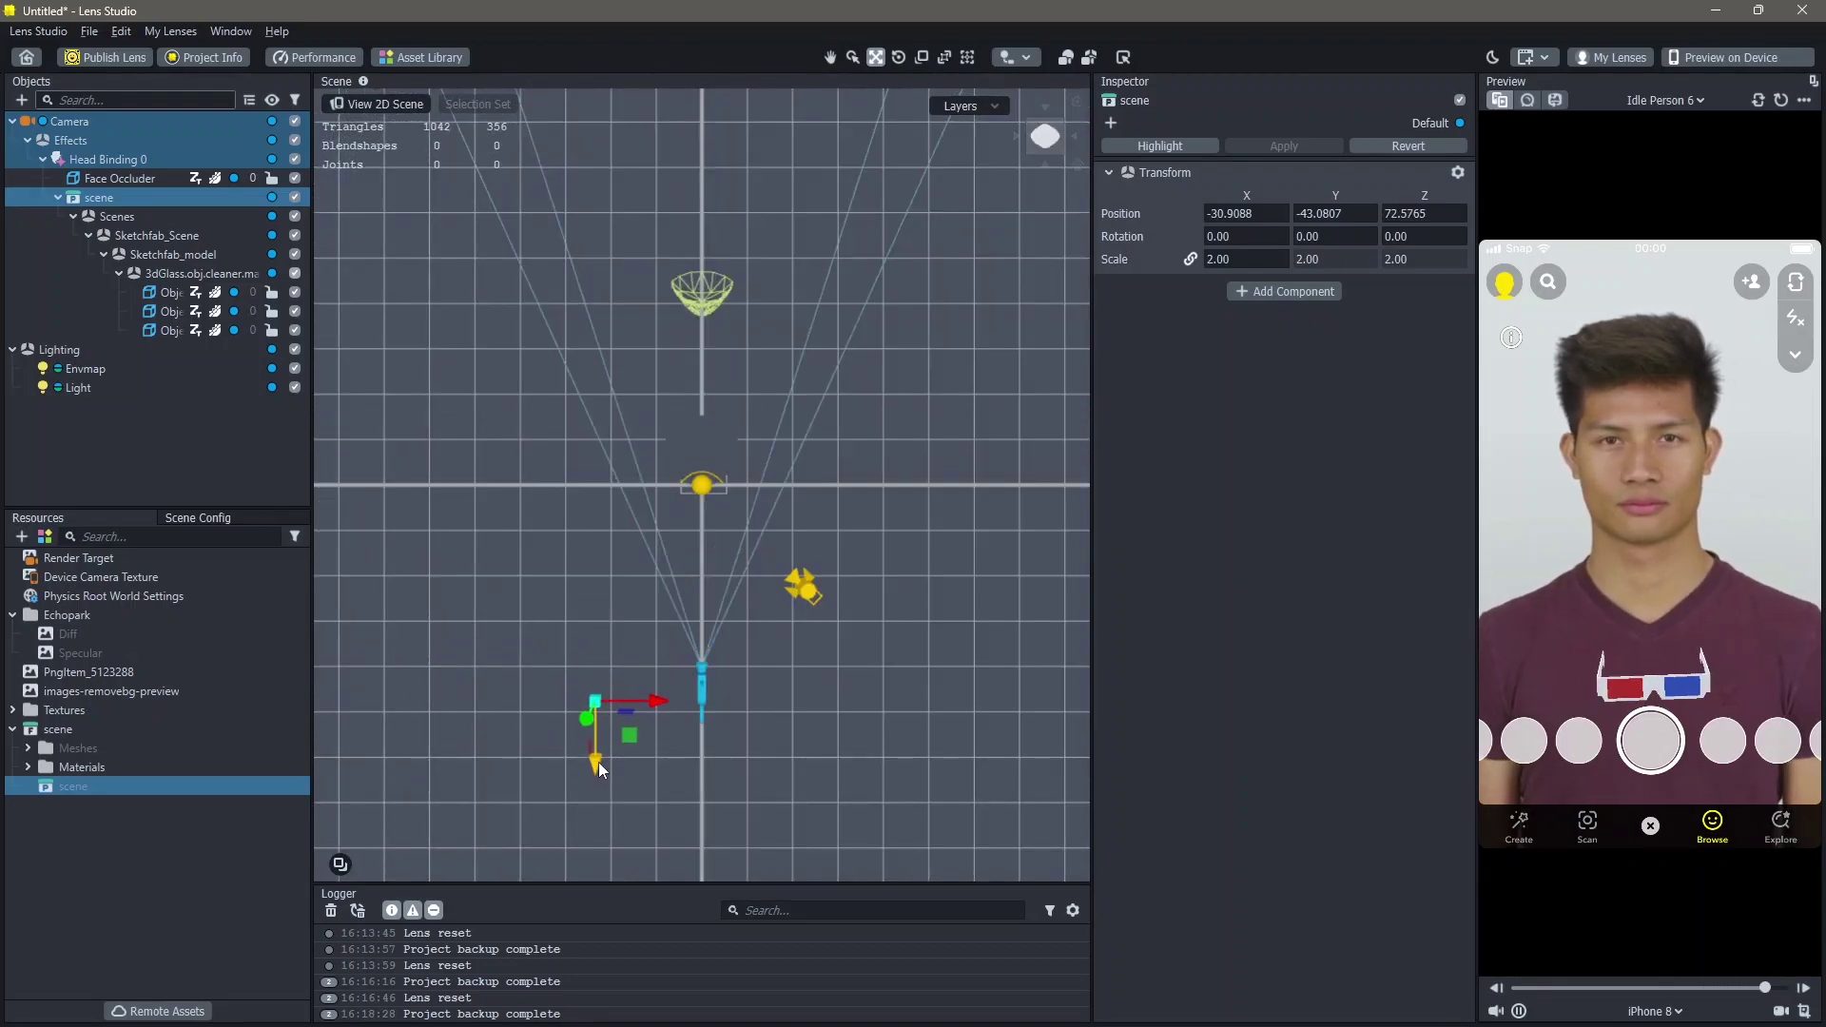
pyautogui.moveTo(680, 727); pyautogui.dragTo(709, 596, button='right')
pyautogui.moveTo(573, 690); pyautogui.dragTo(630, 658)
pyautogui.moveTo(629, 658); pyautogui.dragTo(695, 561, button='right')
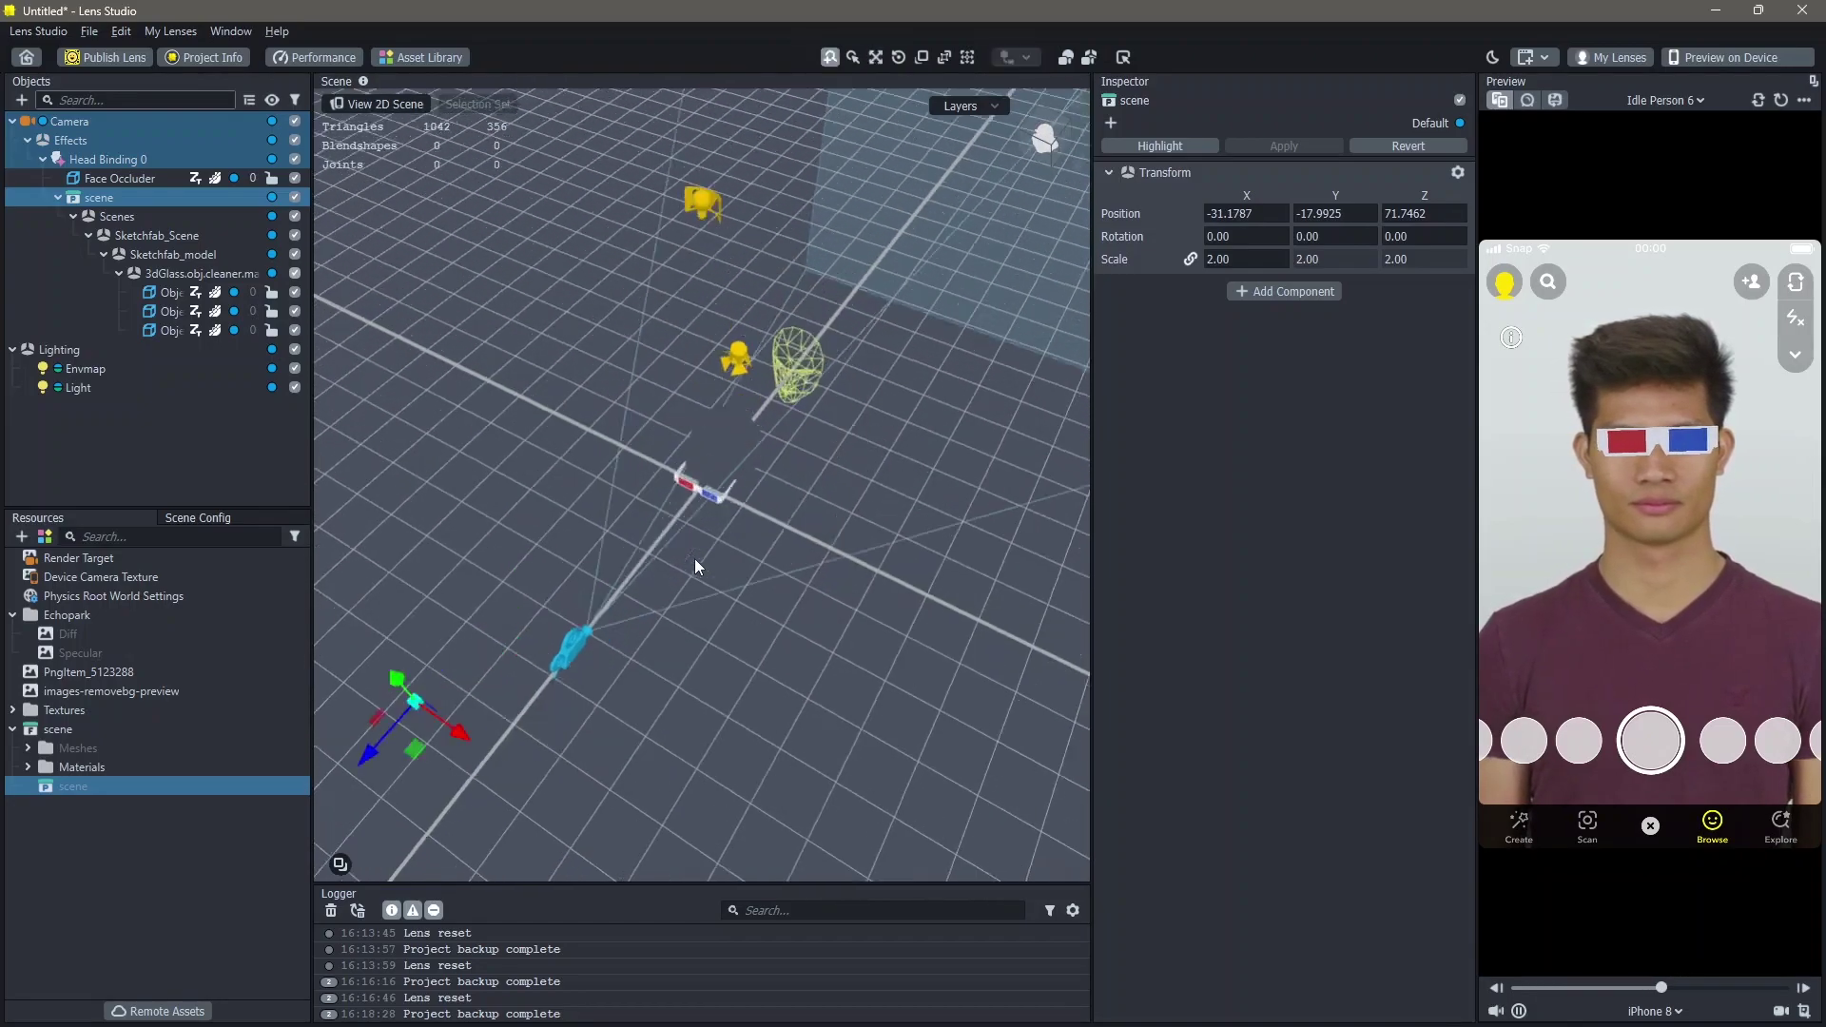
# - Set the glasses' uniform scale to 2.2 and realign them with the eyes at about X -34.6, Y -20.7, Z 76.9
pyautogui.scroll(8, 707, 567)
pyautogui.keyDown('alt'); pyautogui.moveTo(709, 567); pyautogui.dragTo(835, 506); pyautogui.keyUp('alt')
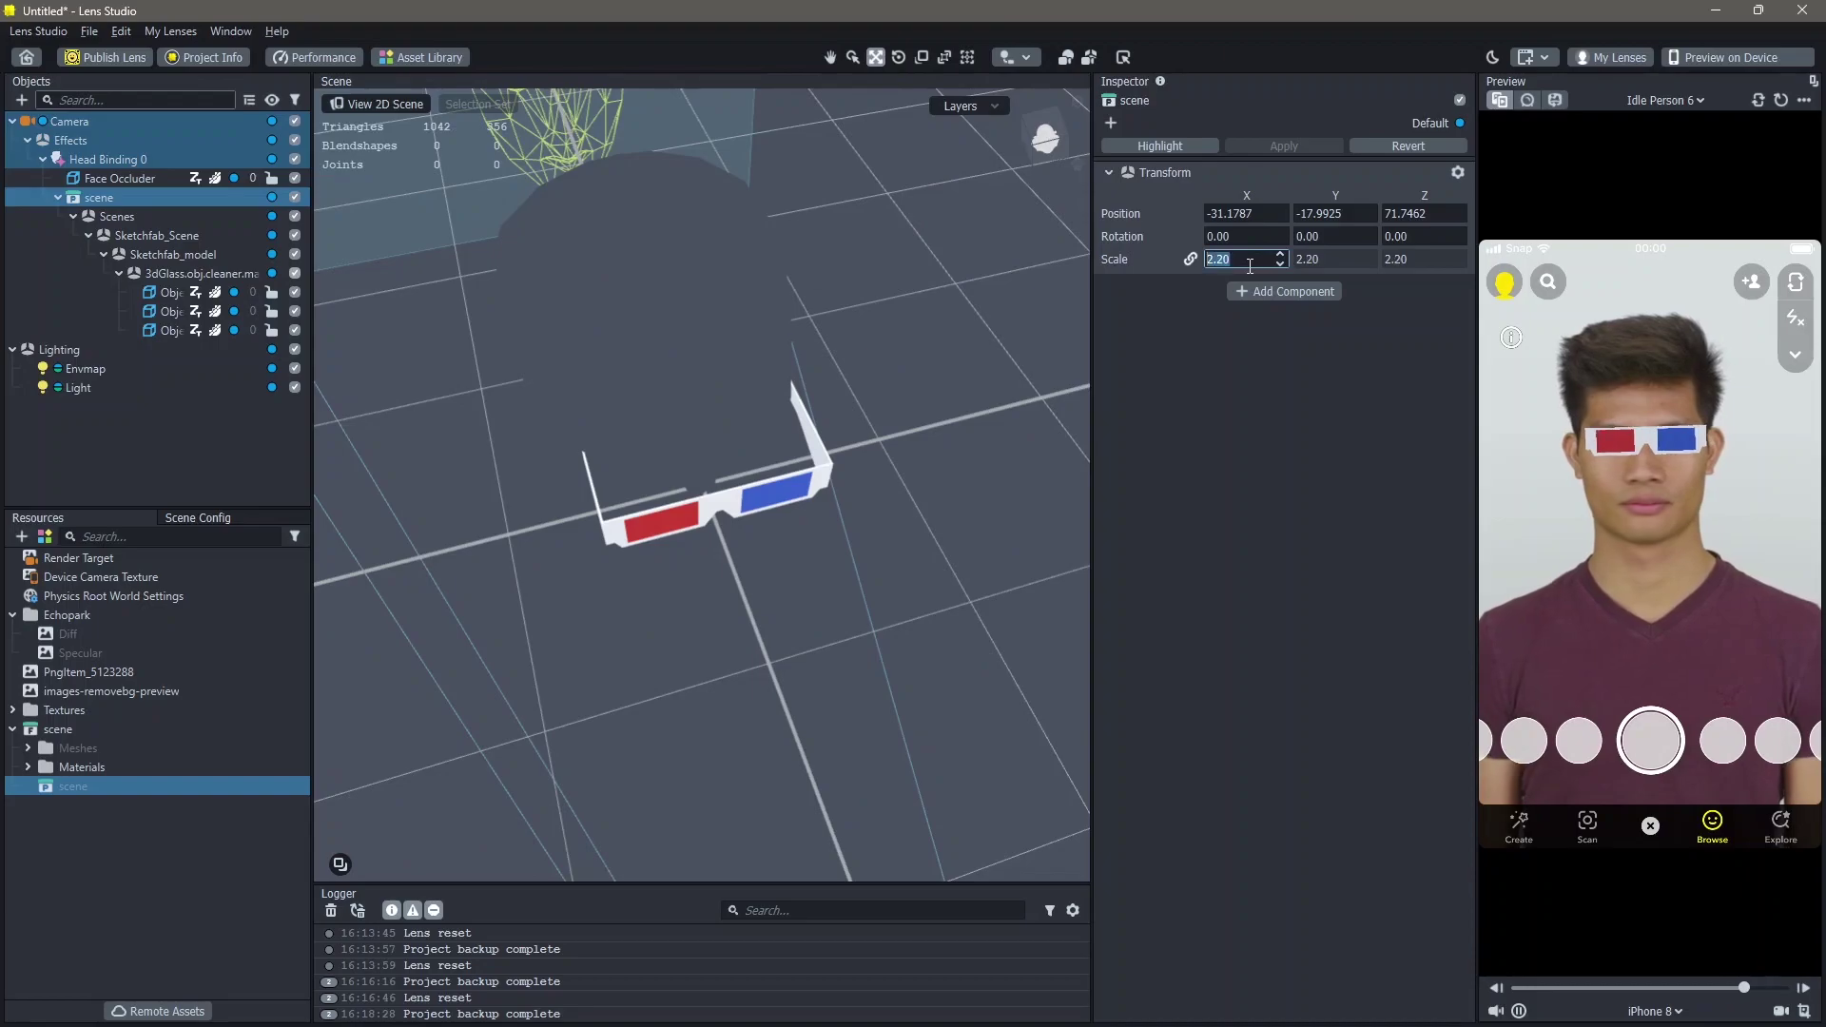
pyautogui.scroll(-10, 679, 395)
pyautogui.moveTo(705, 736); pyautogui.dragTo(696, 751)
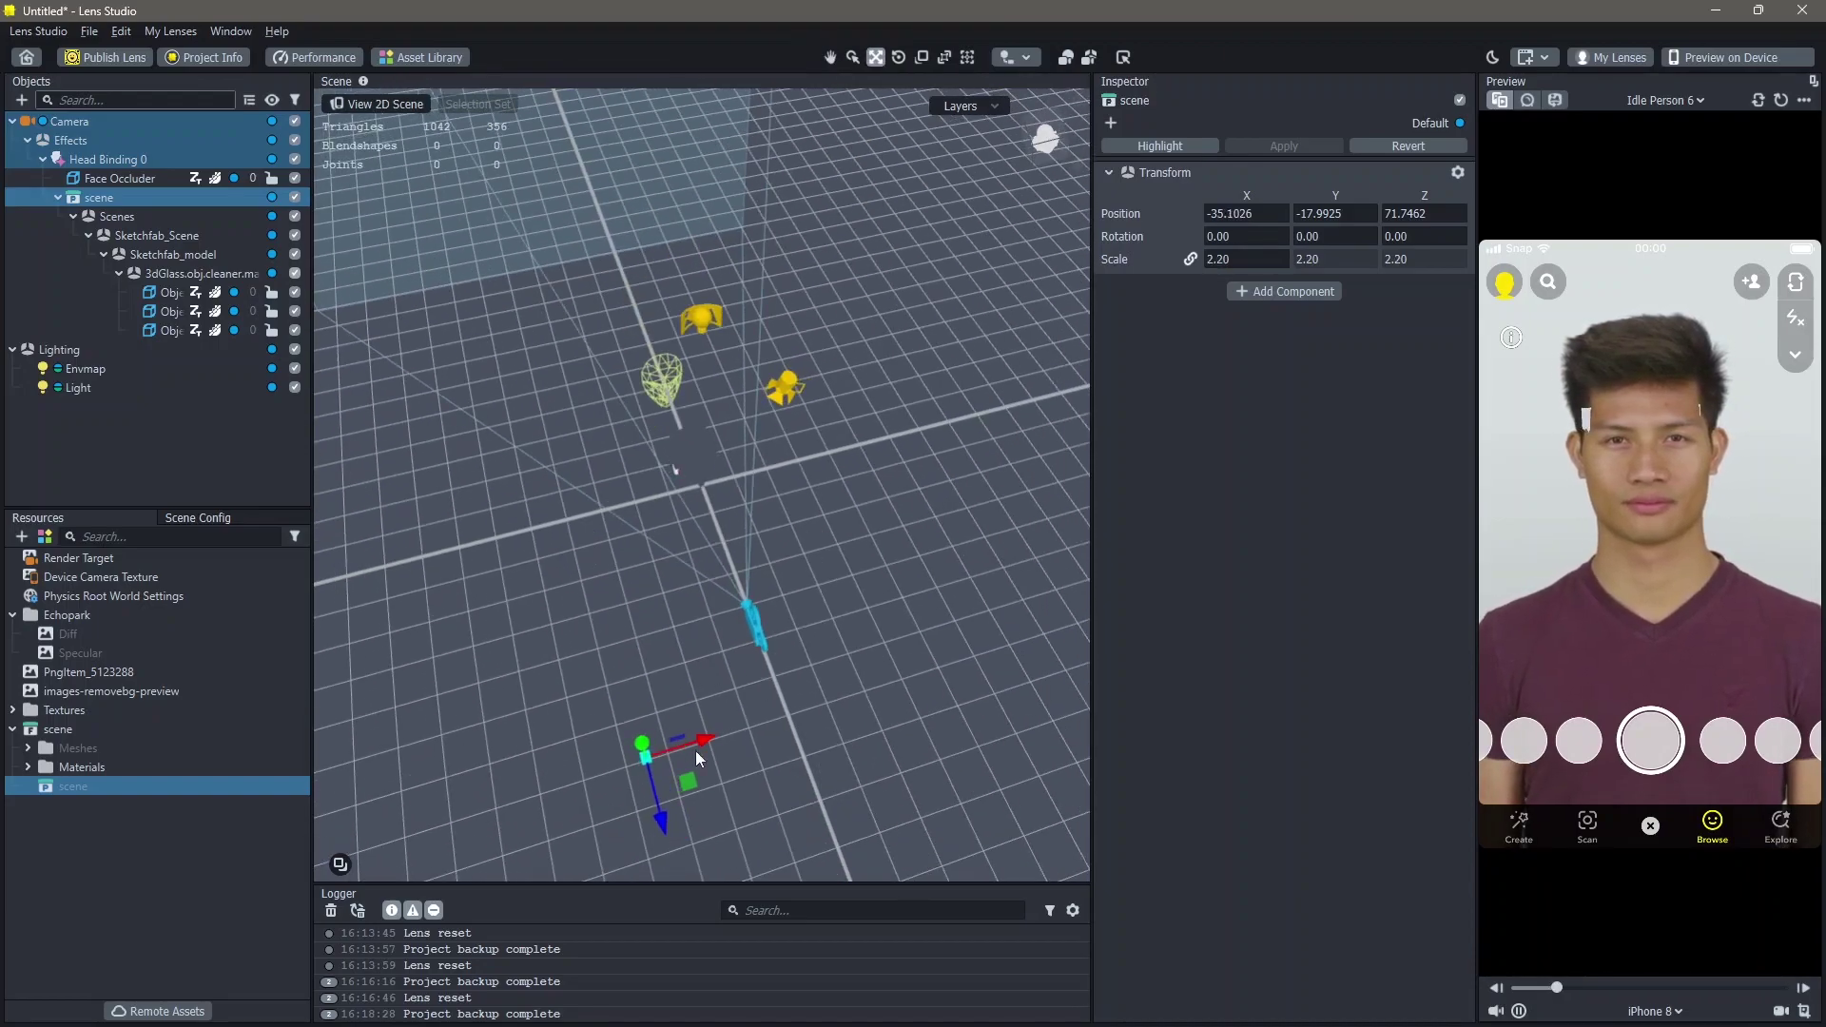
pyautogui.moveTo(662, 820); pyautogui.dragTo(667, 843)
pyautogui.moveTo(694, 738); pyautogui.dragTo(694, 527, button='middle')
# - Test the glasses in the integrated webcam preview with the Face Occluder hidden, and show the occluder again
pyautogui.keyDown('alt'); pyautogui.moveTo(694, 527); pyautogui.dragTo(837, 290); pyautogui.keyUp('alt')
pyautogui.click(825, 276)
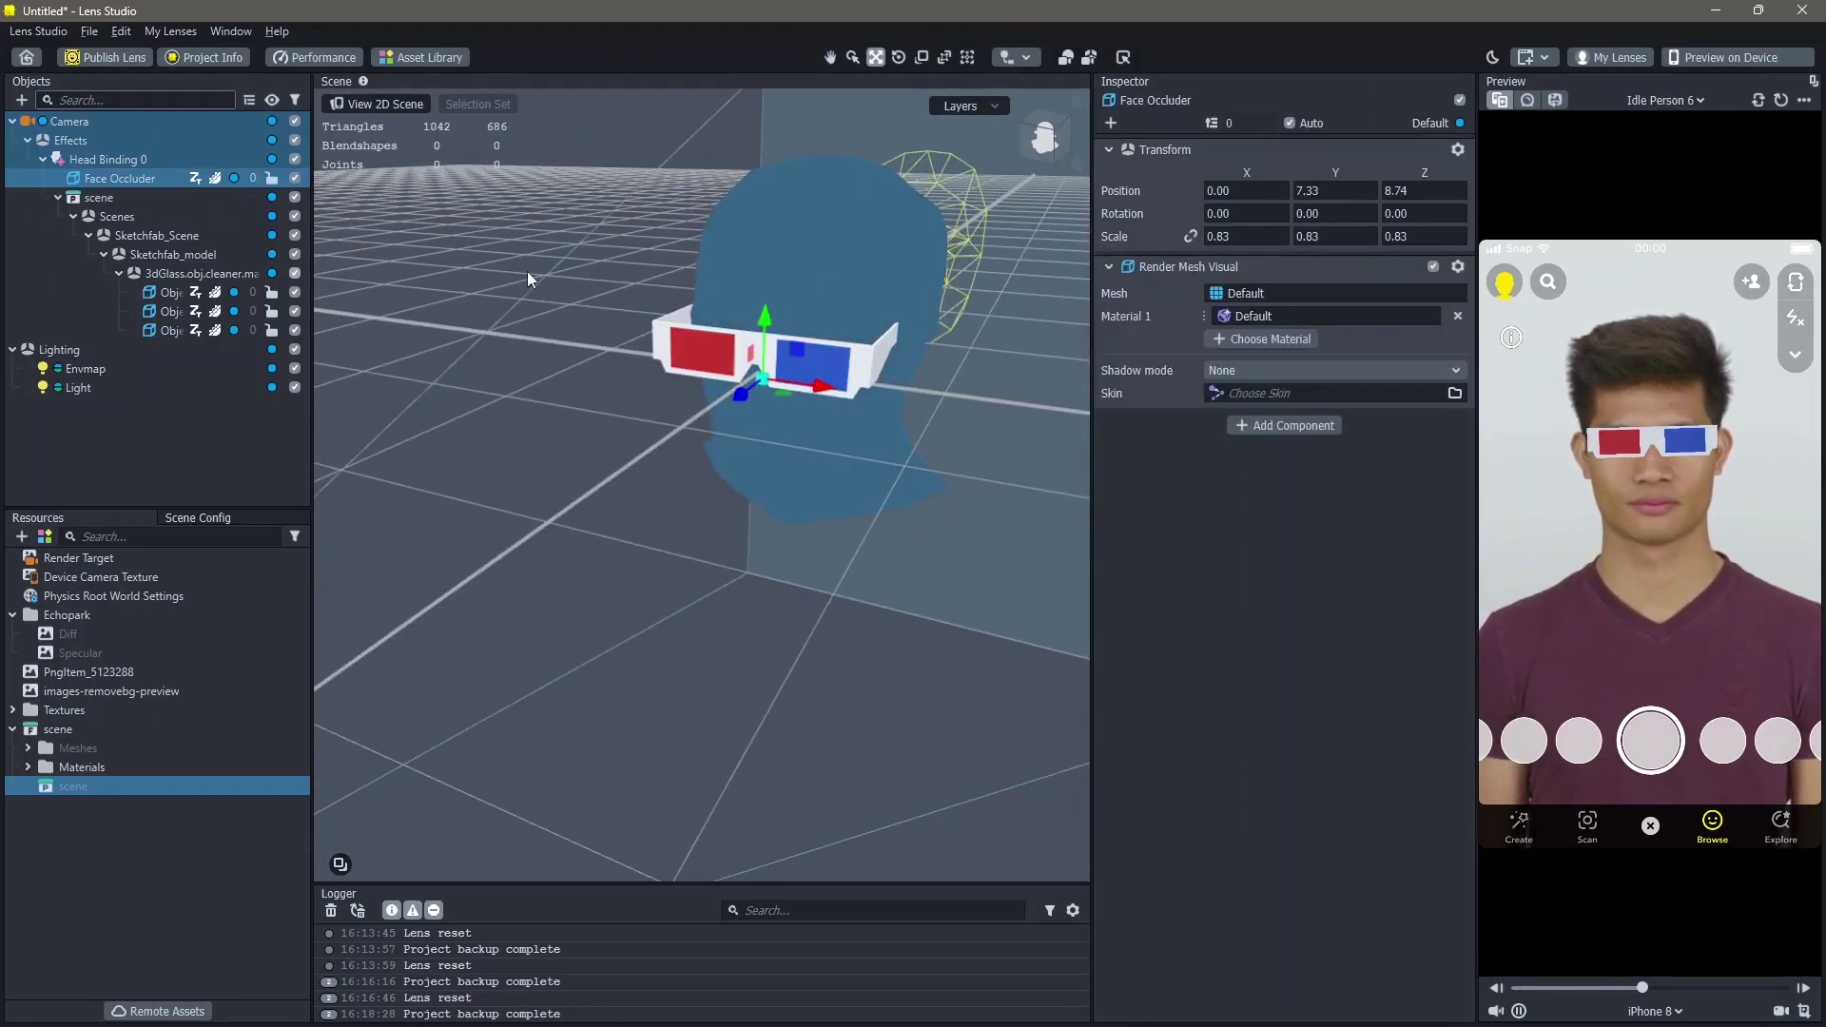
pyautogui.click(295, 178)
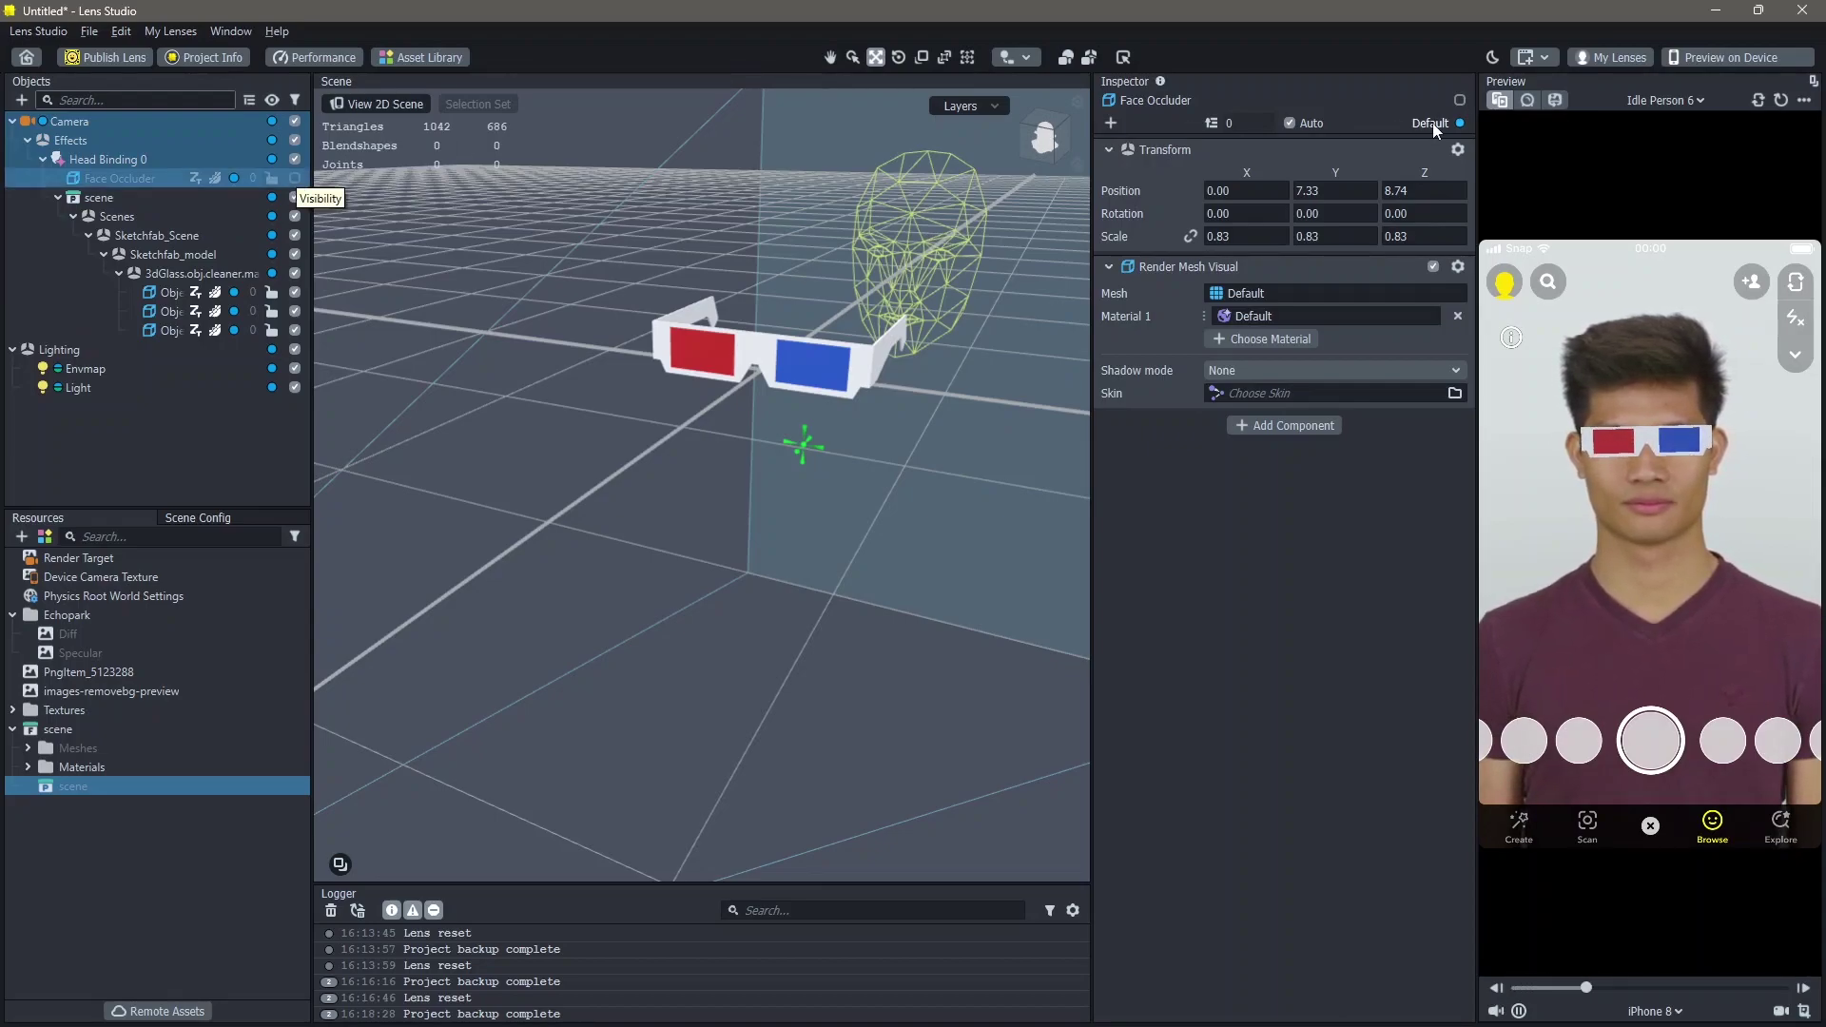
pyautogui.click(1528, 101)
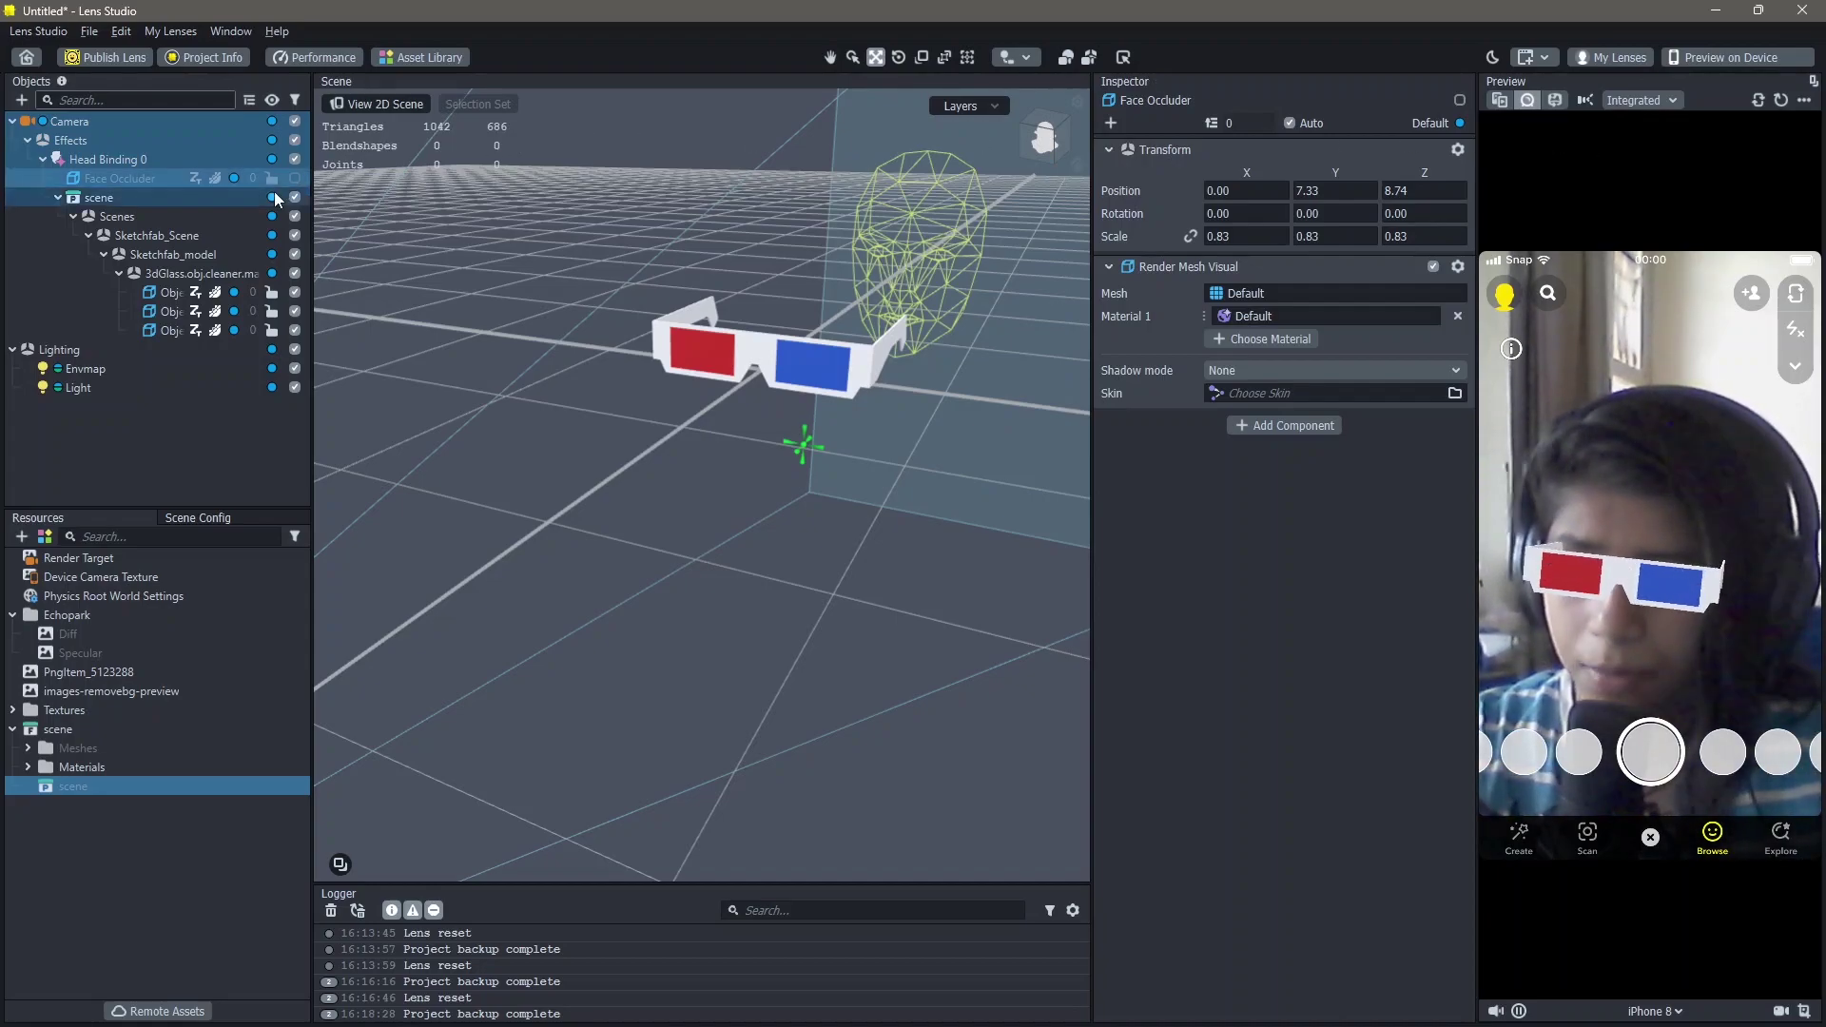
pyautogui.click(294, 178)
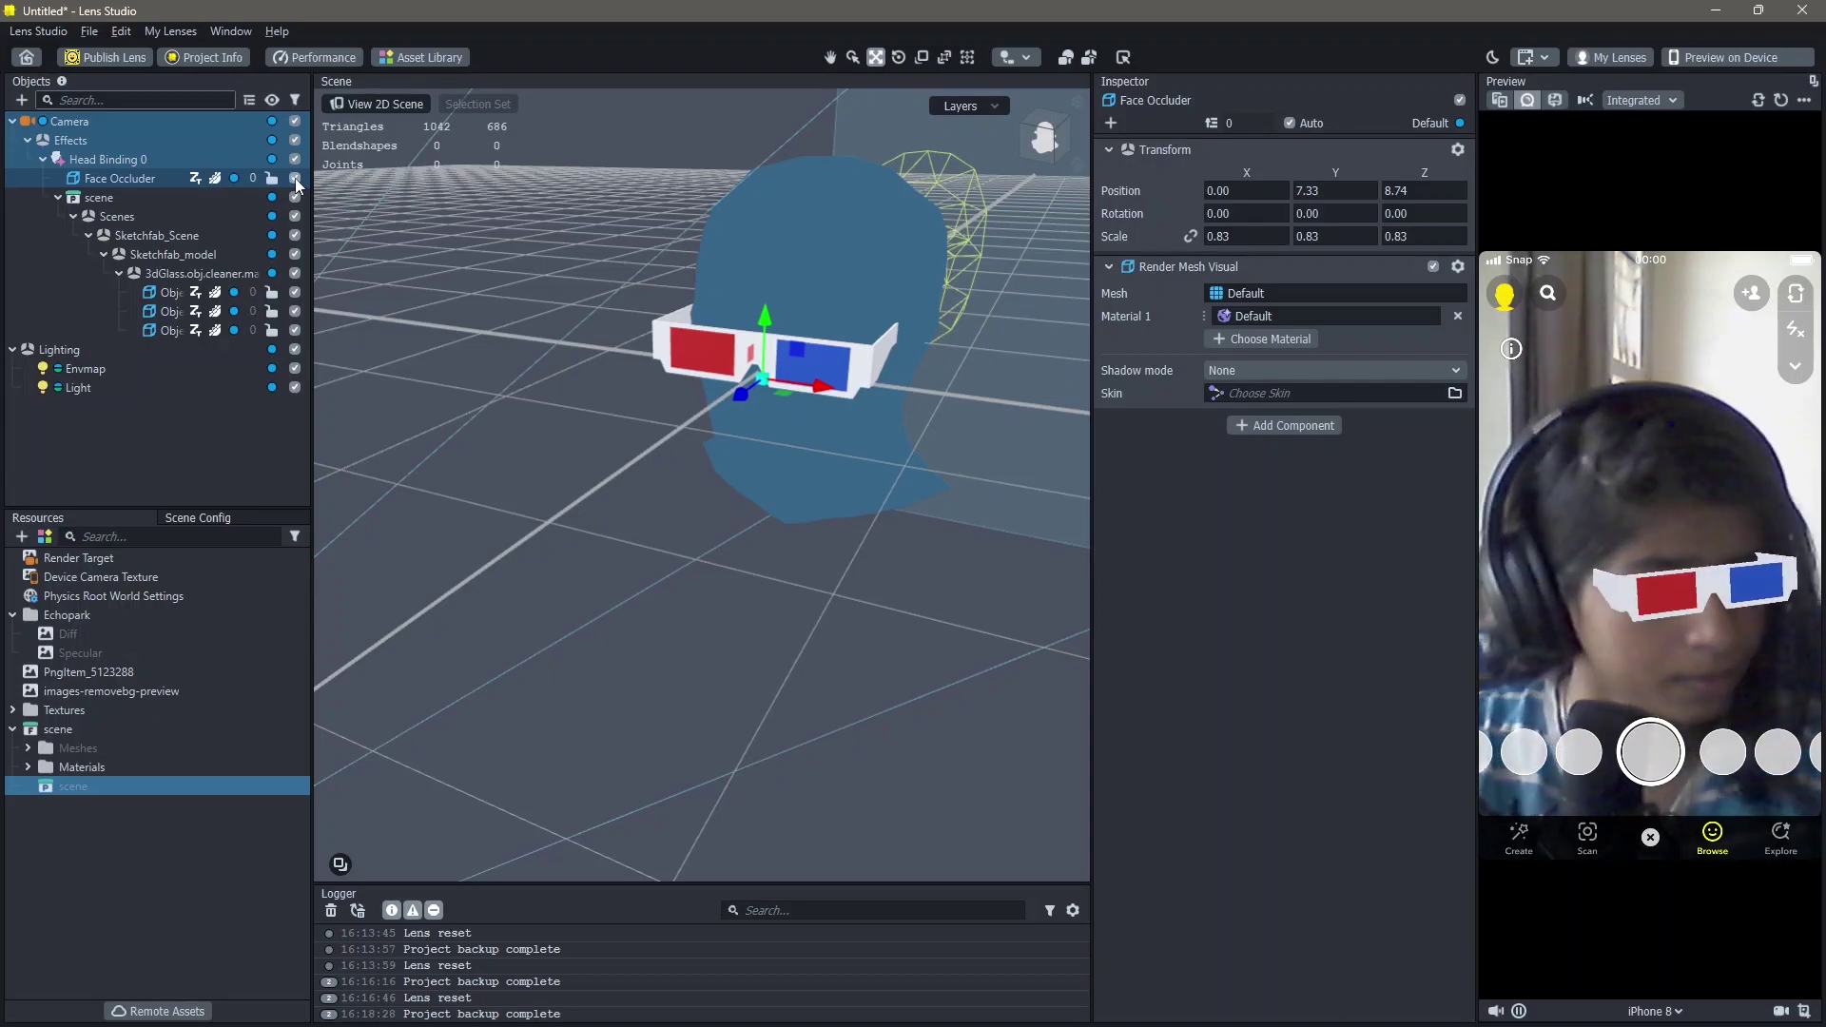
# - Select the scene glasses model and set its uniform scale to 2.5
pyautogui.scroll(2, 832, 365)
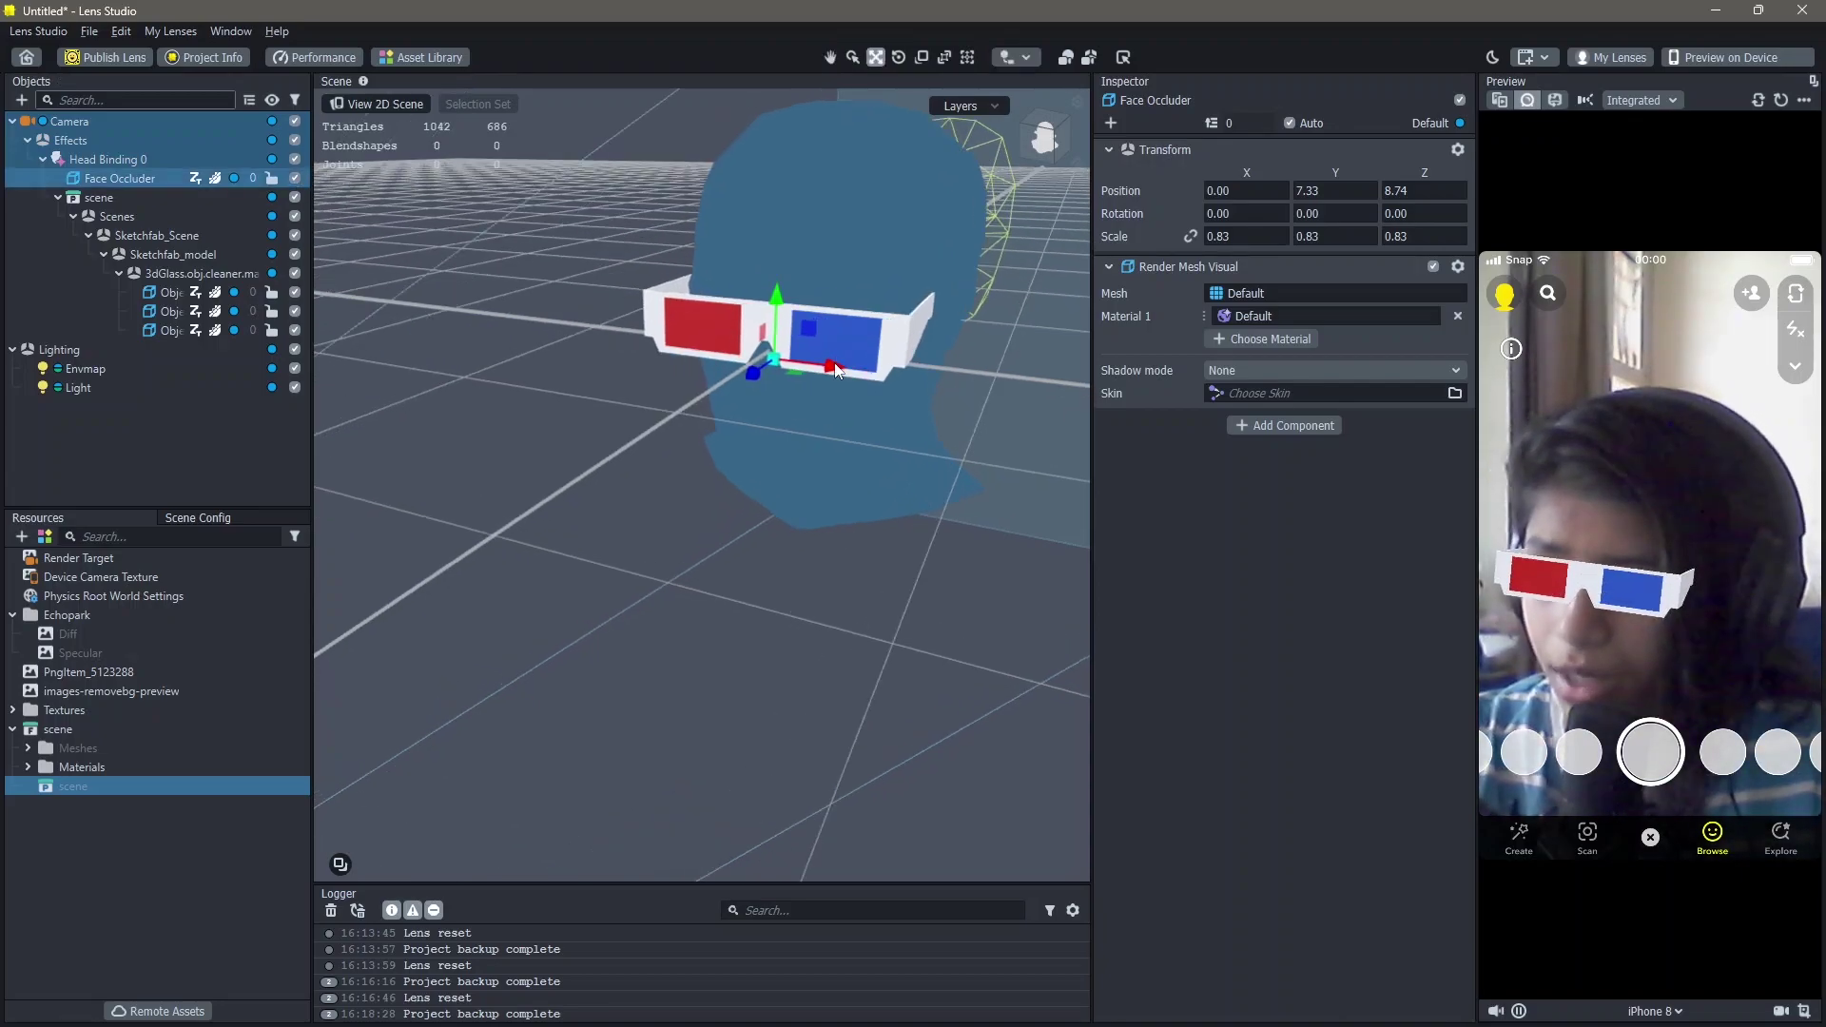
pyautogui.scroll(1, 834, 369)
pyautogui.moveTo(829, 283); pyautogui.dragTo(791, 574, button='middle')
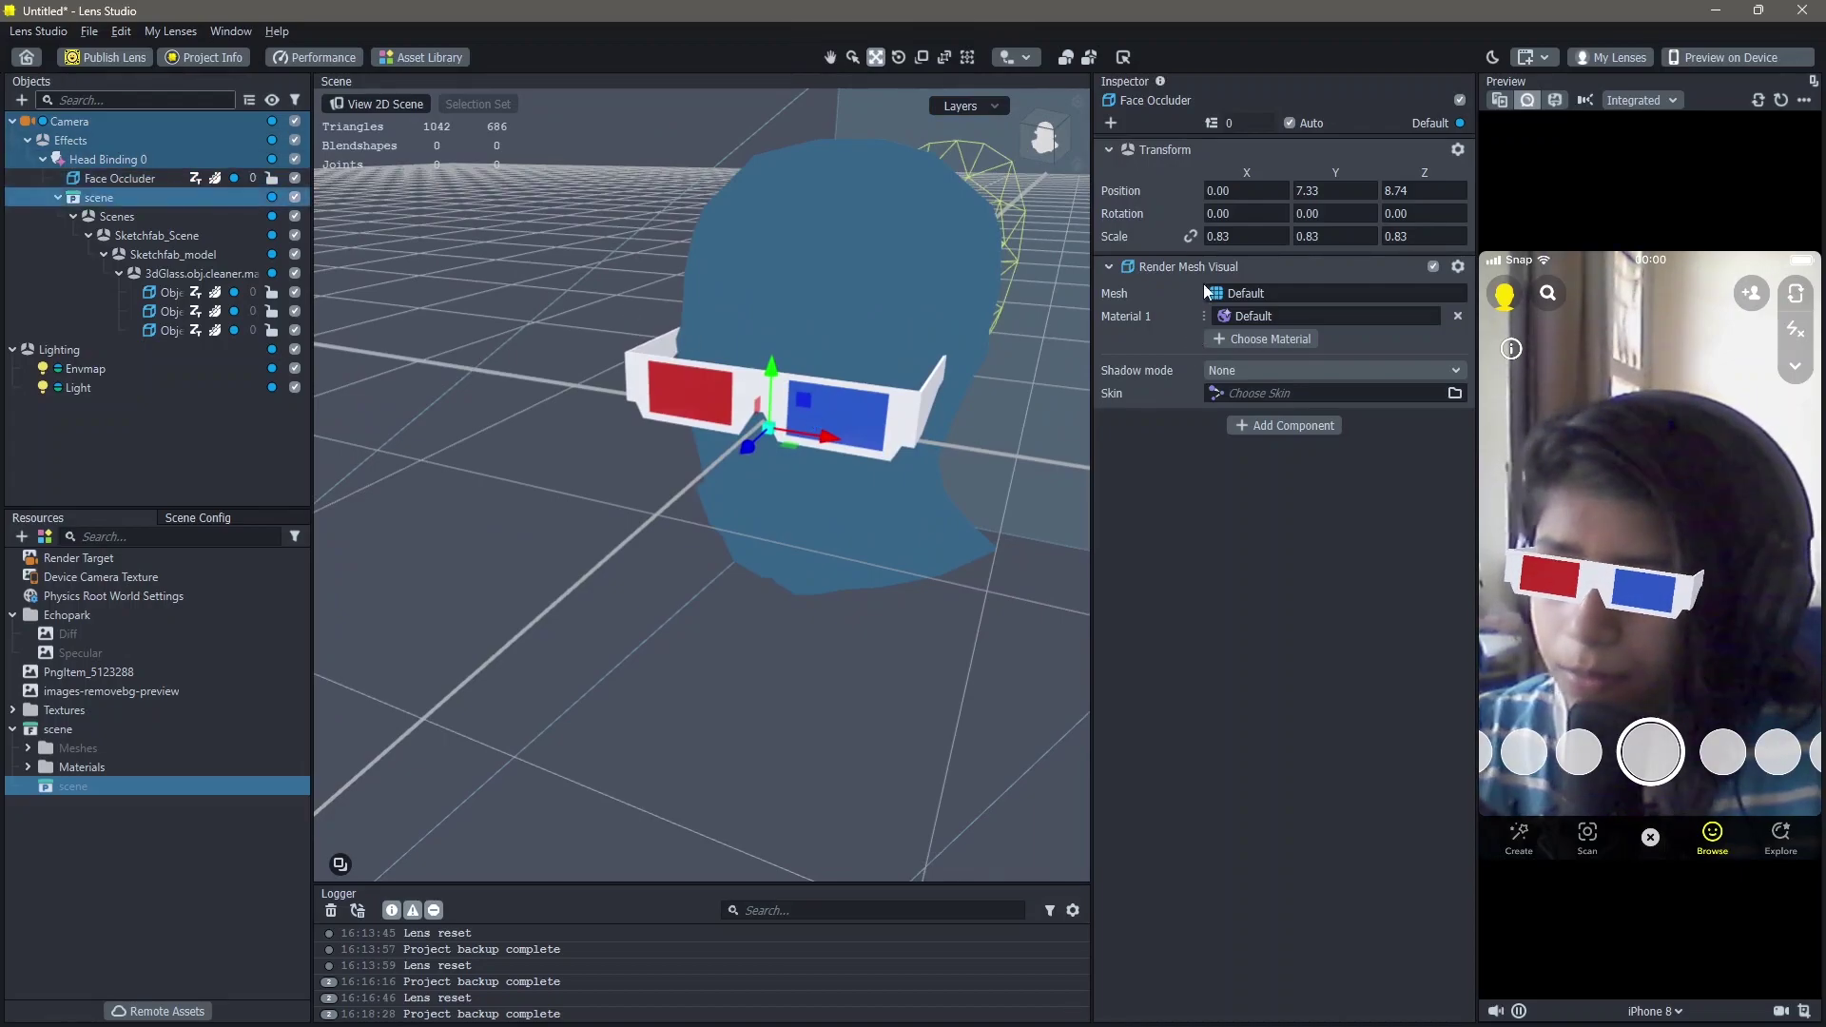
pyautogui.click(357, 407)
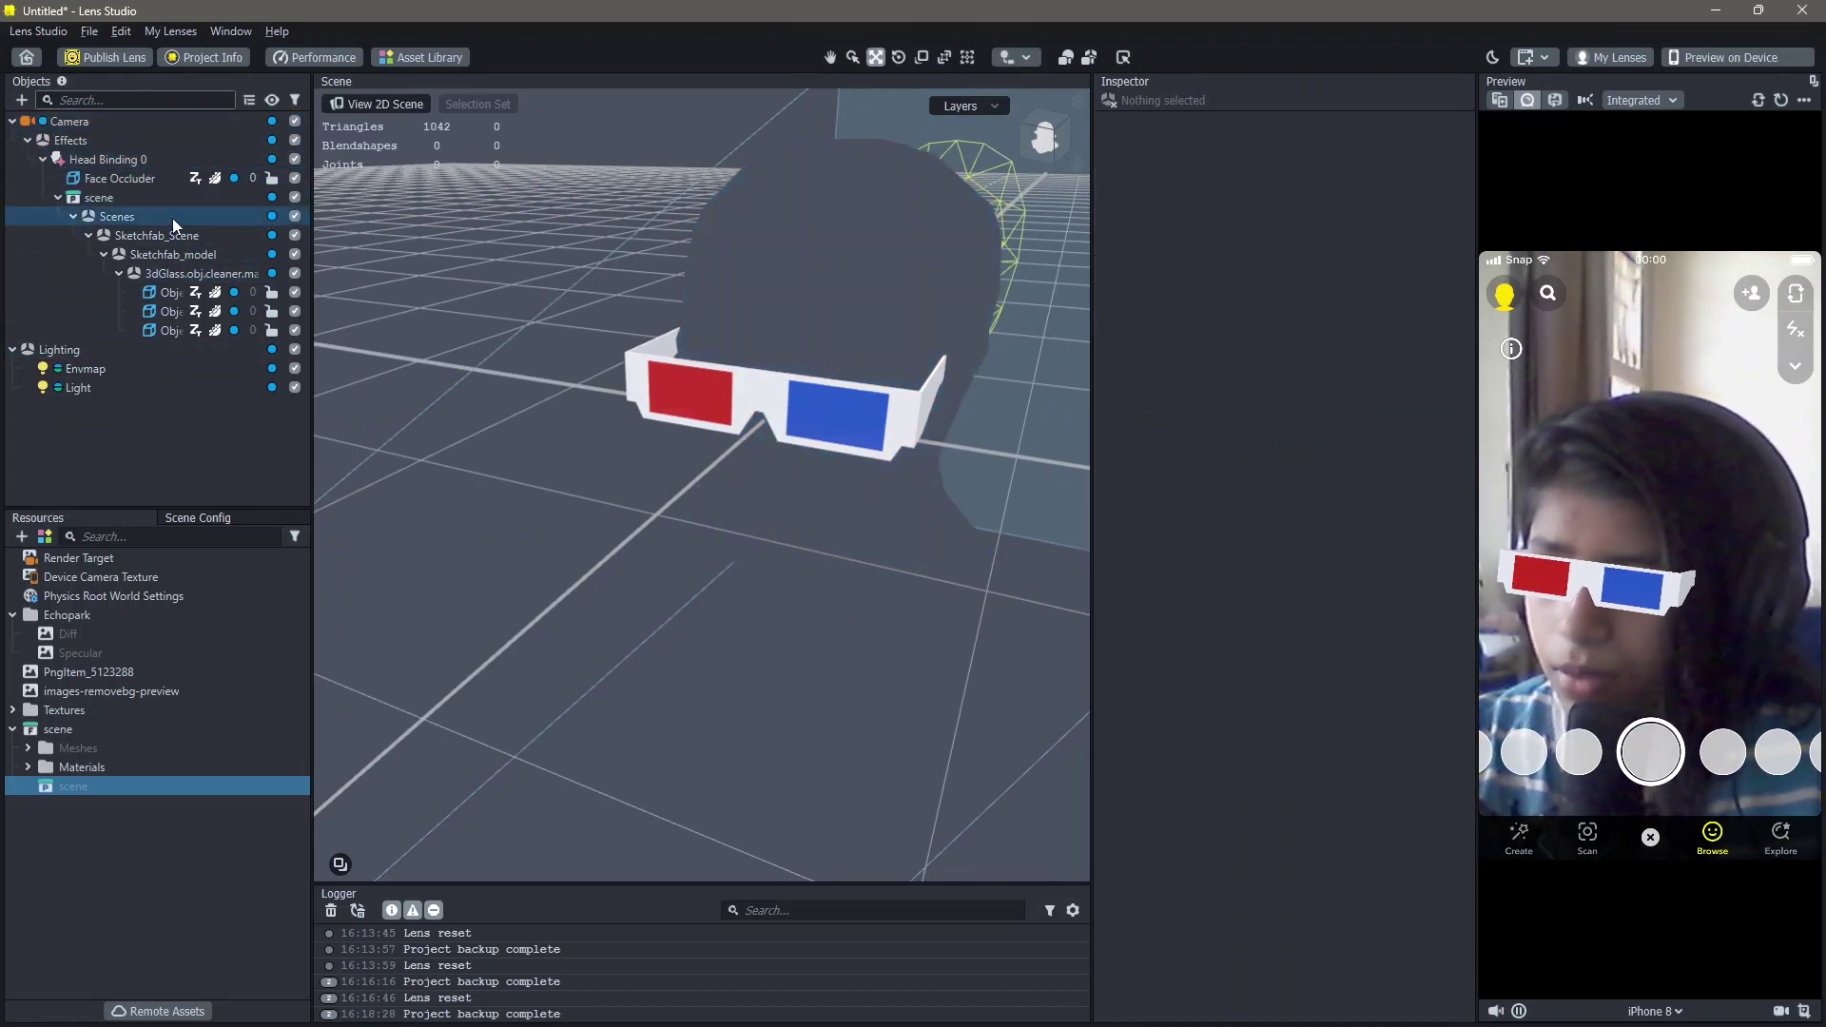
pyautogui.click(164, 200)
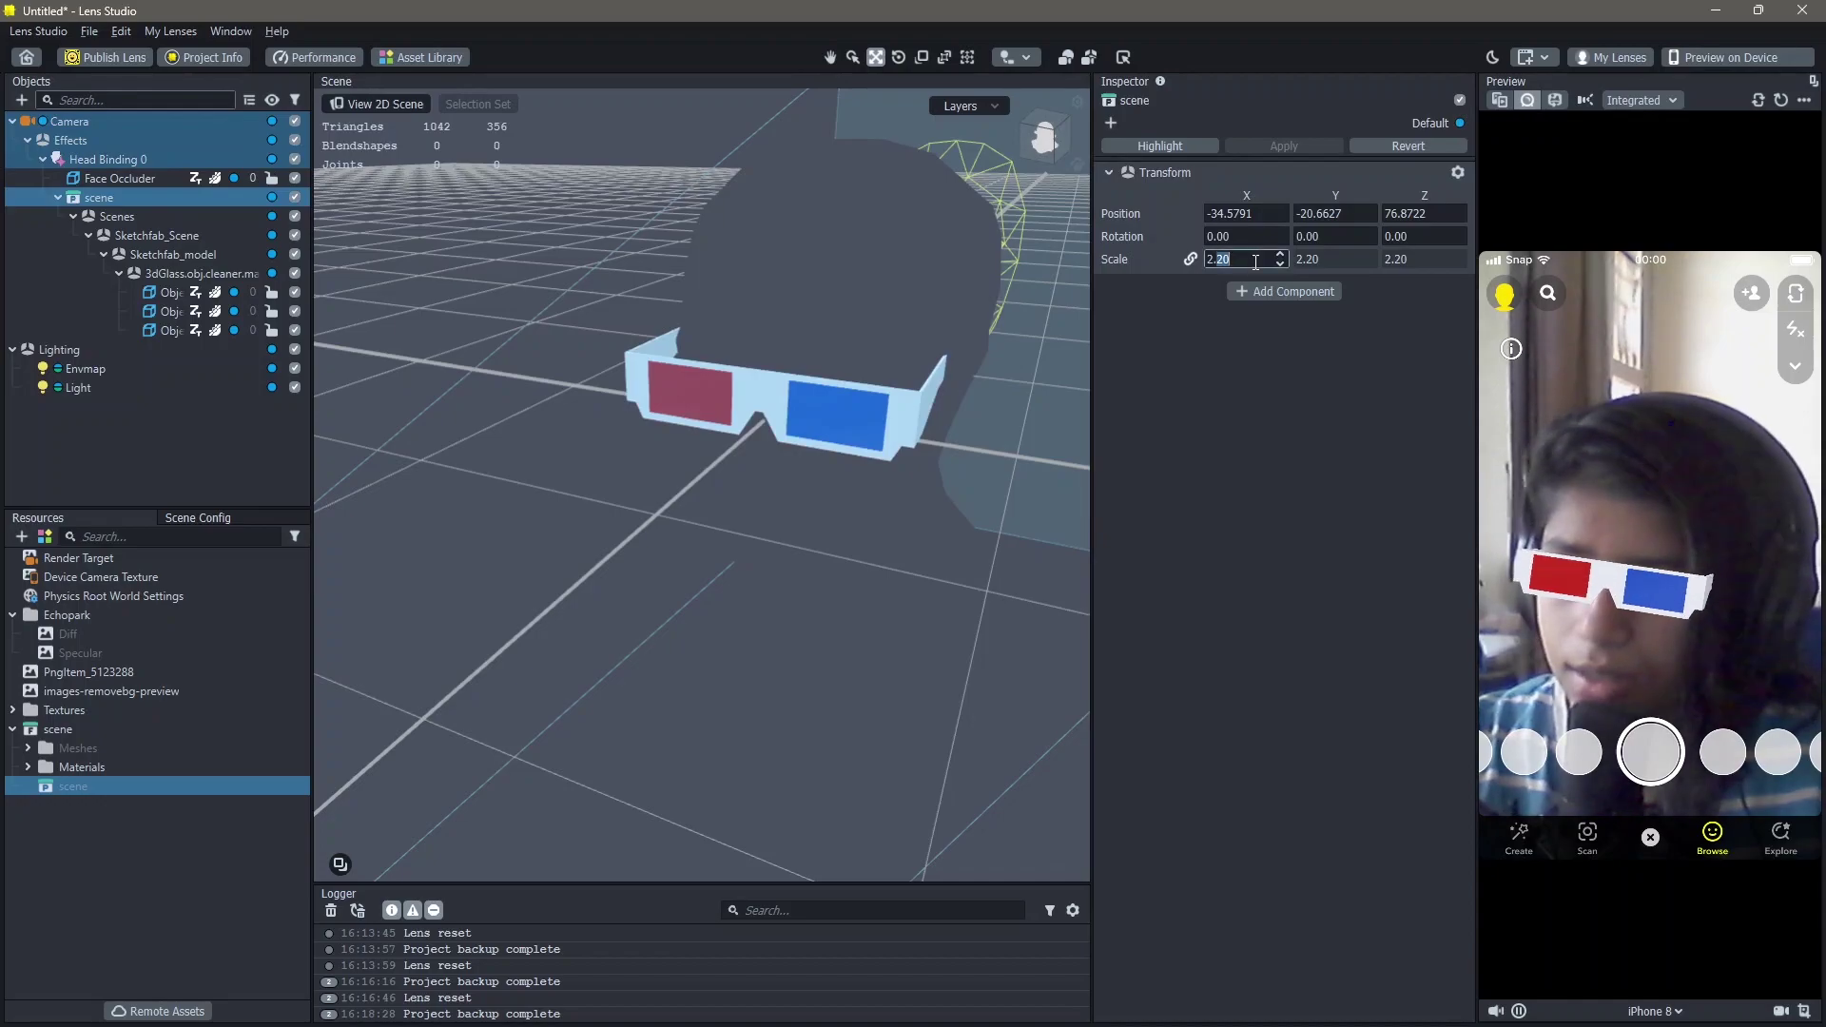
pyautogui.write('5')
pyautogui.press('Return')
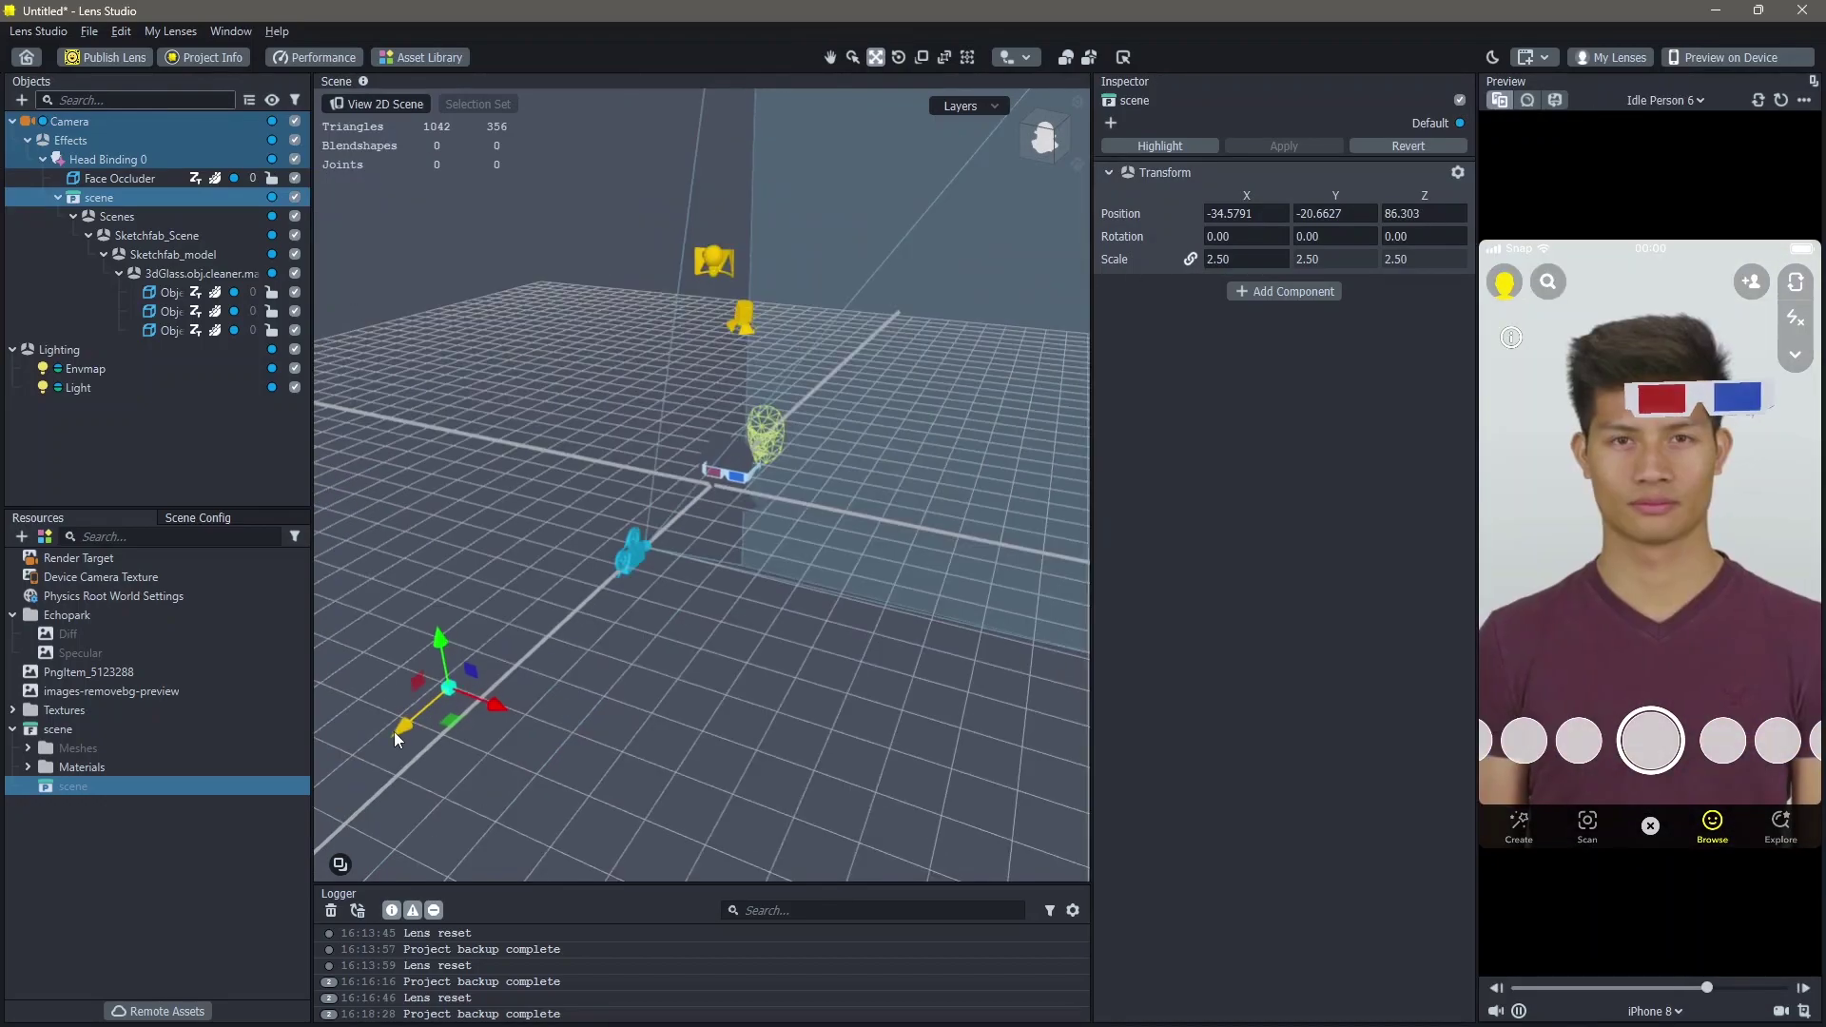
# - Recentre the enlarged glasses on the face at about X -39.5, Y -24.4, Z 87.1 and check their fit from the side
pyautogui.moveTo(394, 734); pyautogui.dragTo(487, 711)
pyautogui.scroll(5, 613, 620)
pyautogui.moveTo(636, 618); pyautogui.dragTo(471, 614, button='right')
pyautogui.scroll(-1, 470, 614)
pyautogui.moveTo(470, 614); pyautogui.dragTo(797, 572, button='middle')
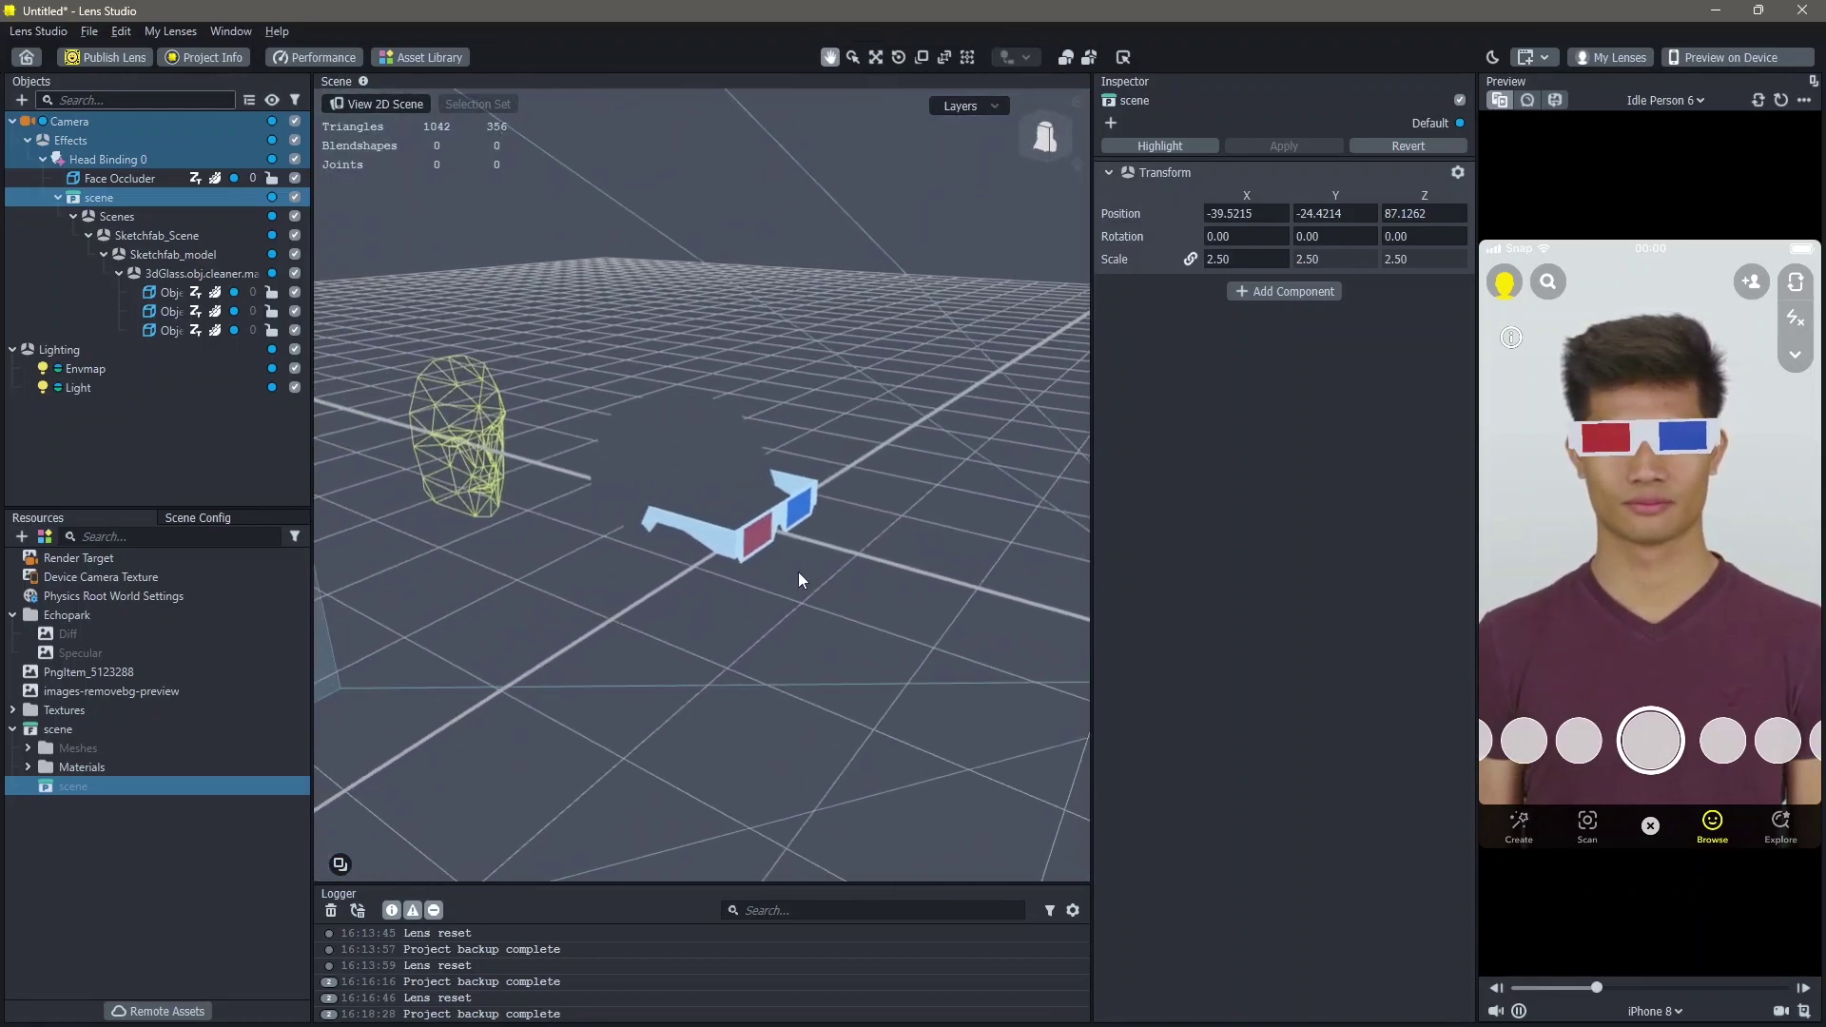
pyautogui.keyDown('alt'); pyautogui.moveTo(797, 573); pyautogui.dragTo(784, 573); pyautogui.keyUp('alt')
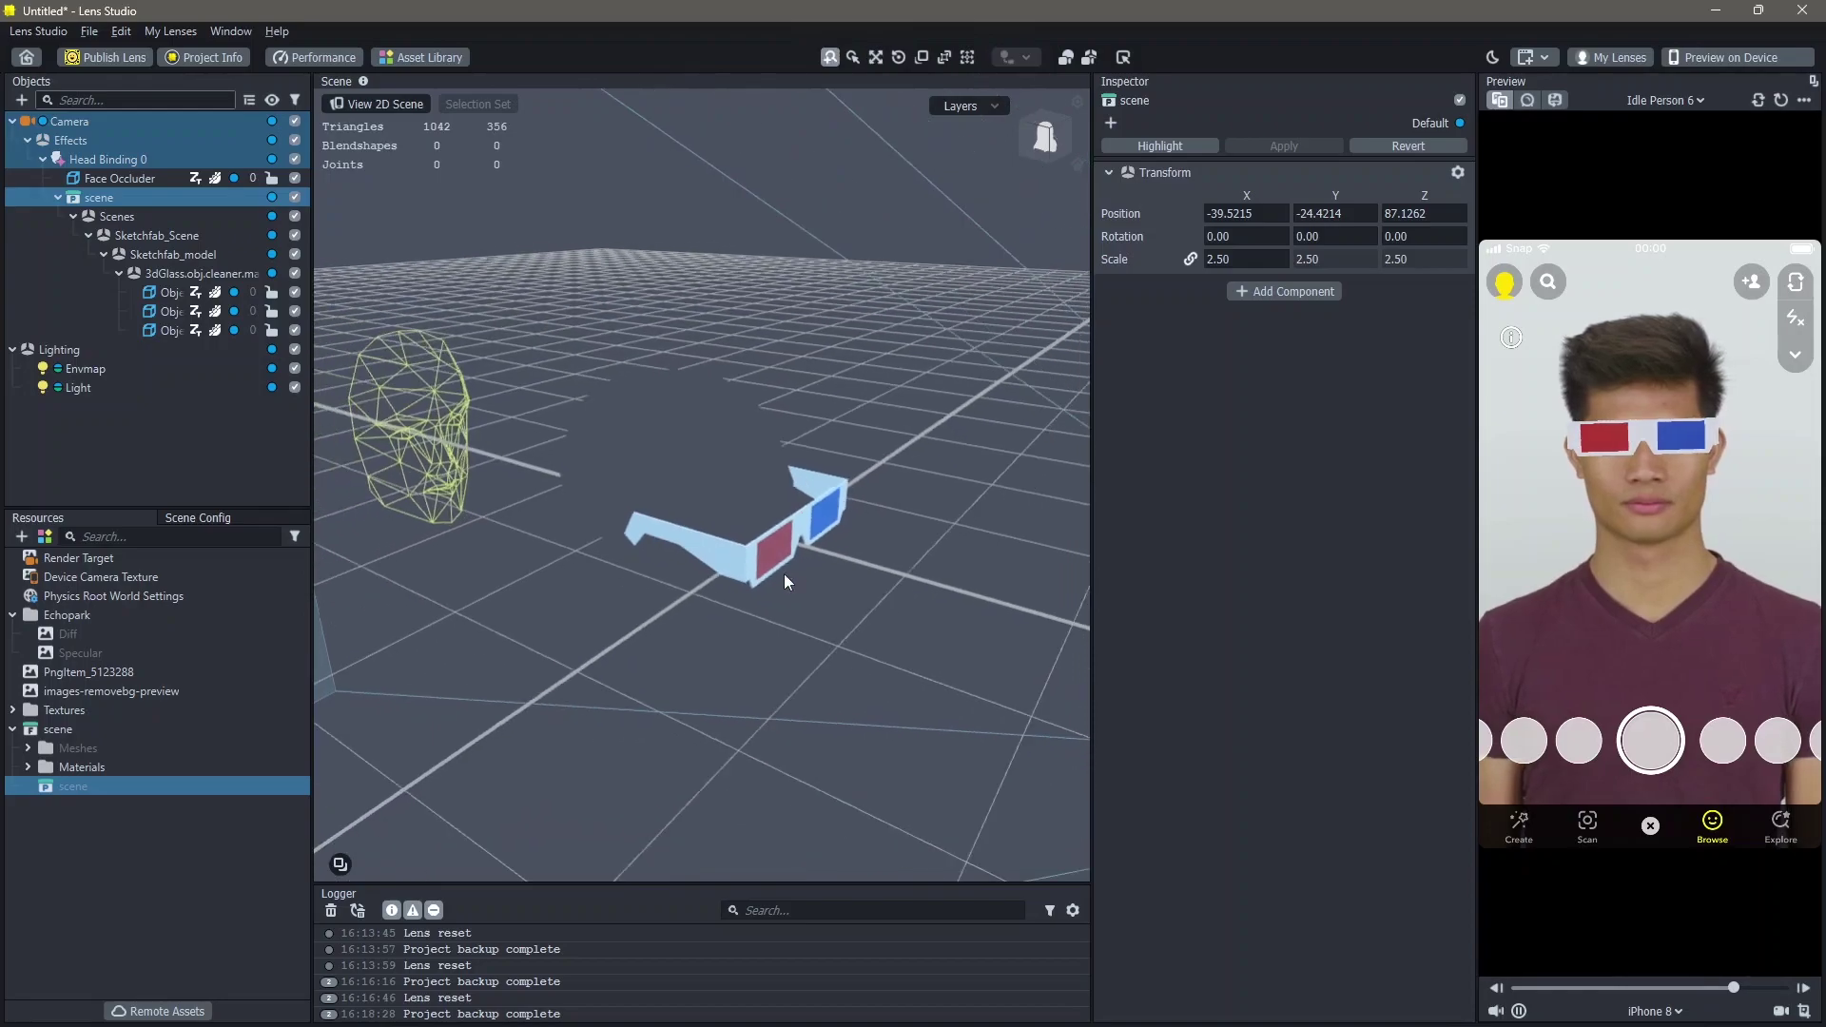
# - Shift the glasses slightly closer to the face along the Z axis, to about Z 85.5
pyautogui.scroll(-8, 798, 593)
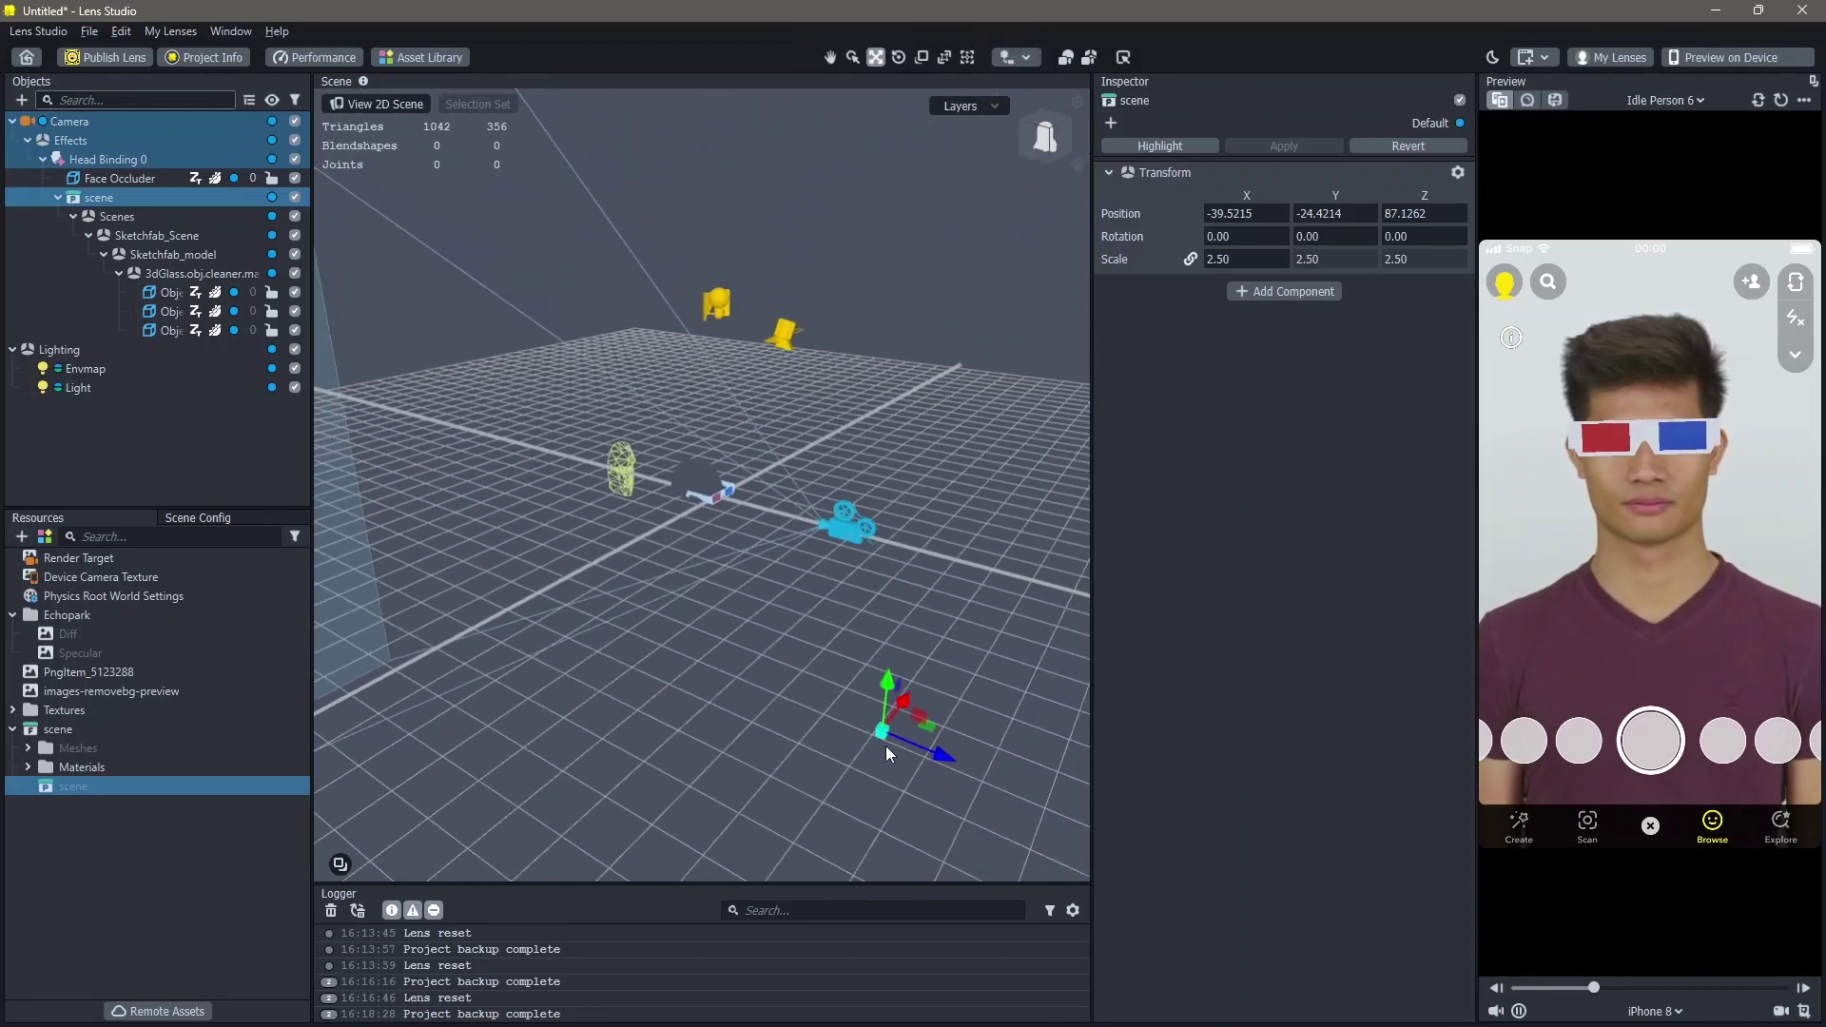
pyautogui.moveTo(936, 750); pyautogui.dragTo(928, 755)
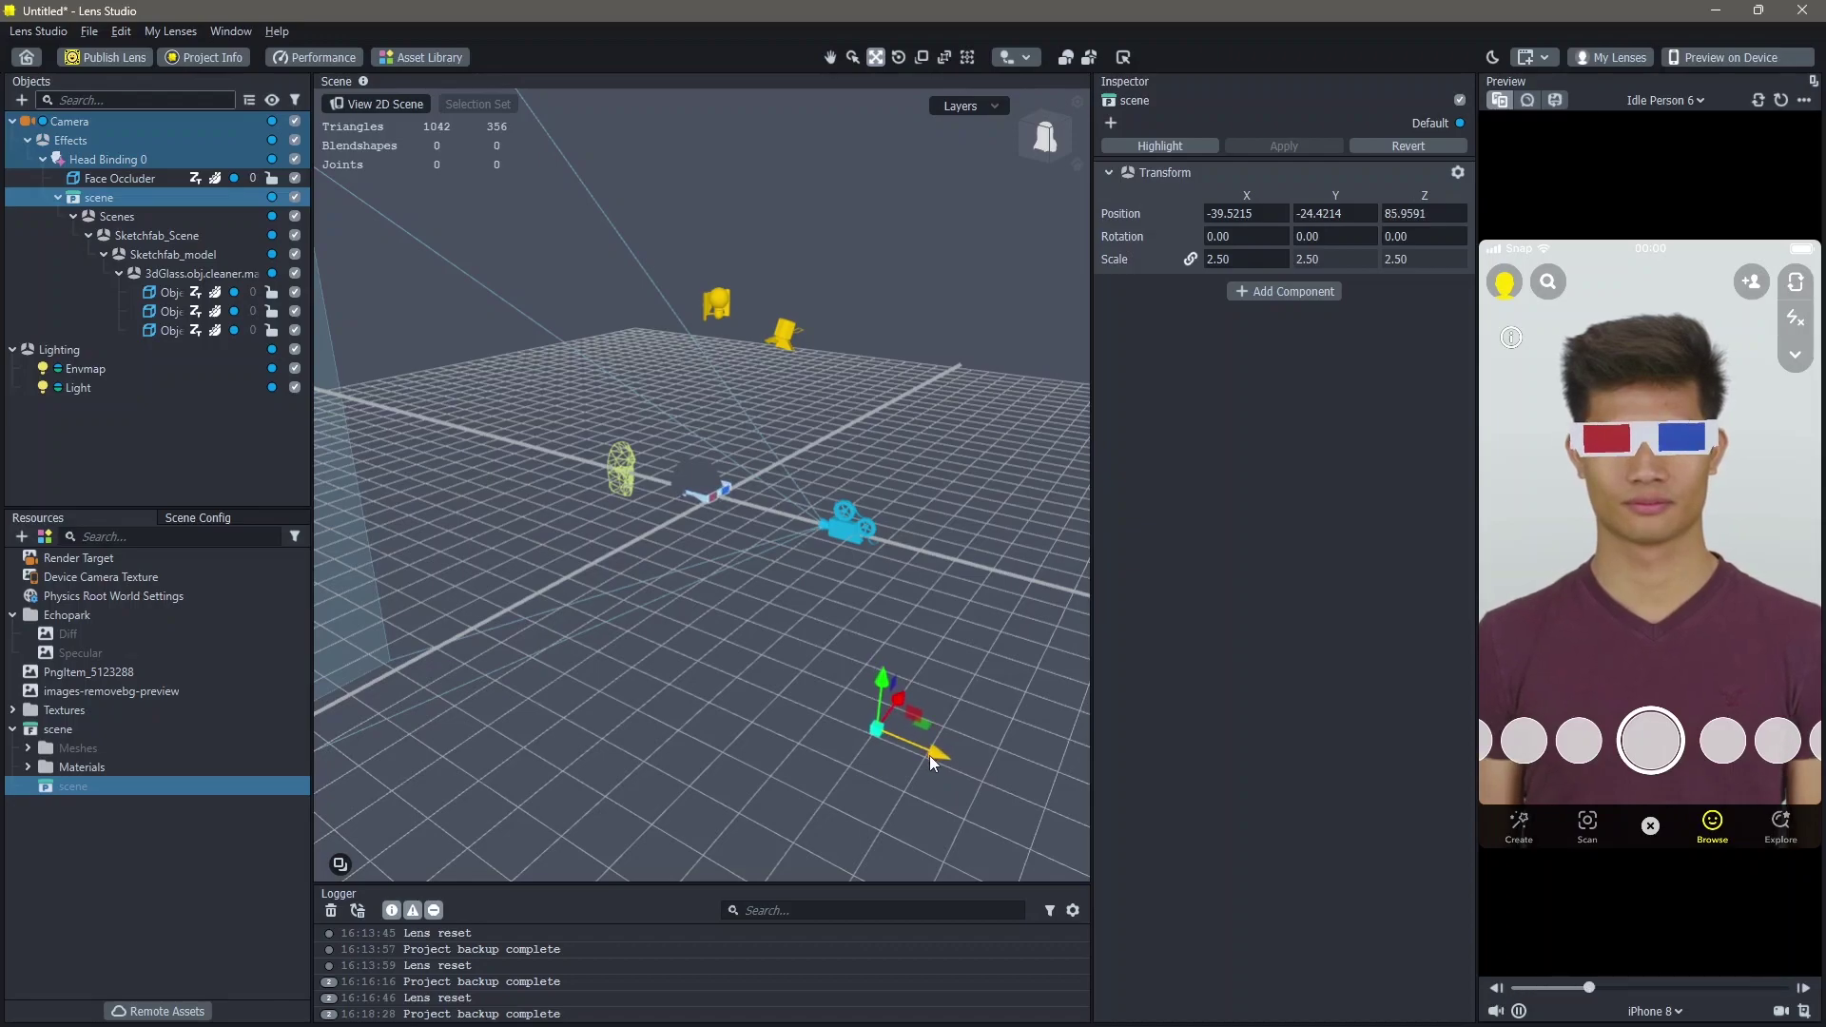
pyautogui.moveTo(927, 645); pyautogui.dragTo(812, 643, button='middle')
pyautogui.scroll(5, 492, 512)
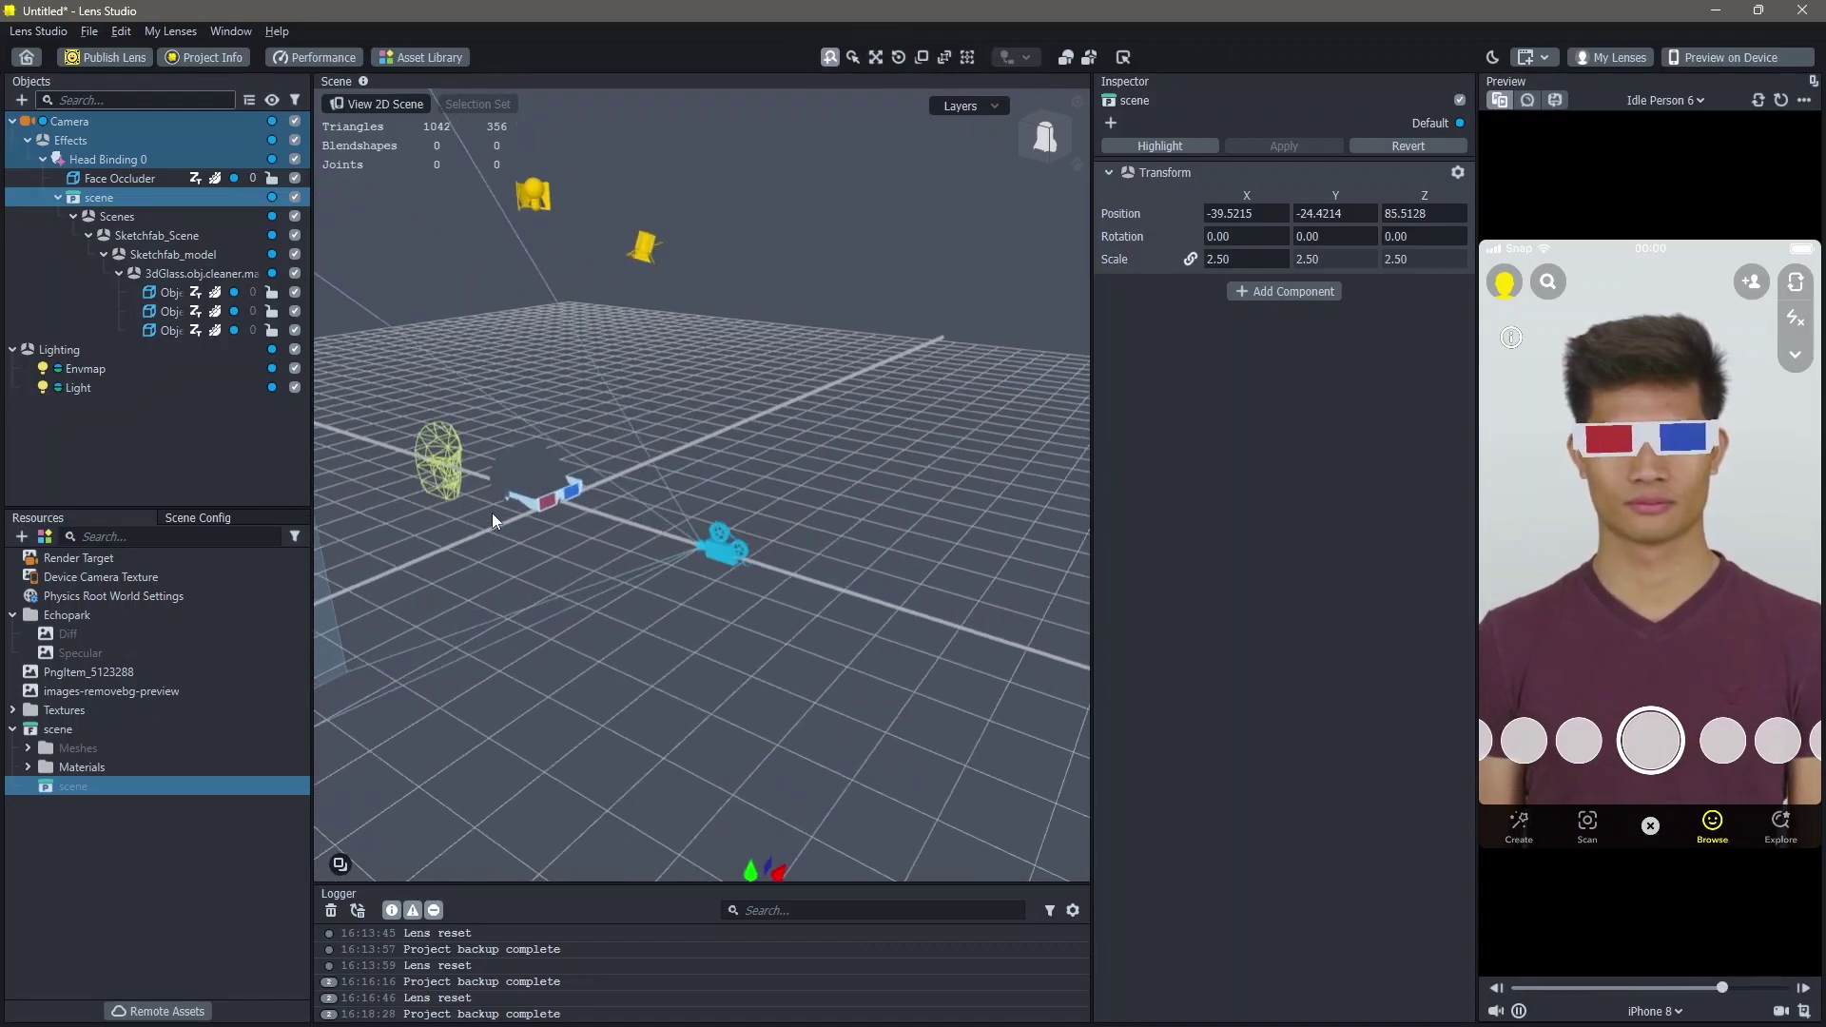
pyautogui.scroll(4, 500, 513)
pyautogui.moveTo(735, 500); pyautogui.dragTo(1032, 502, button='middle')
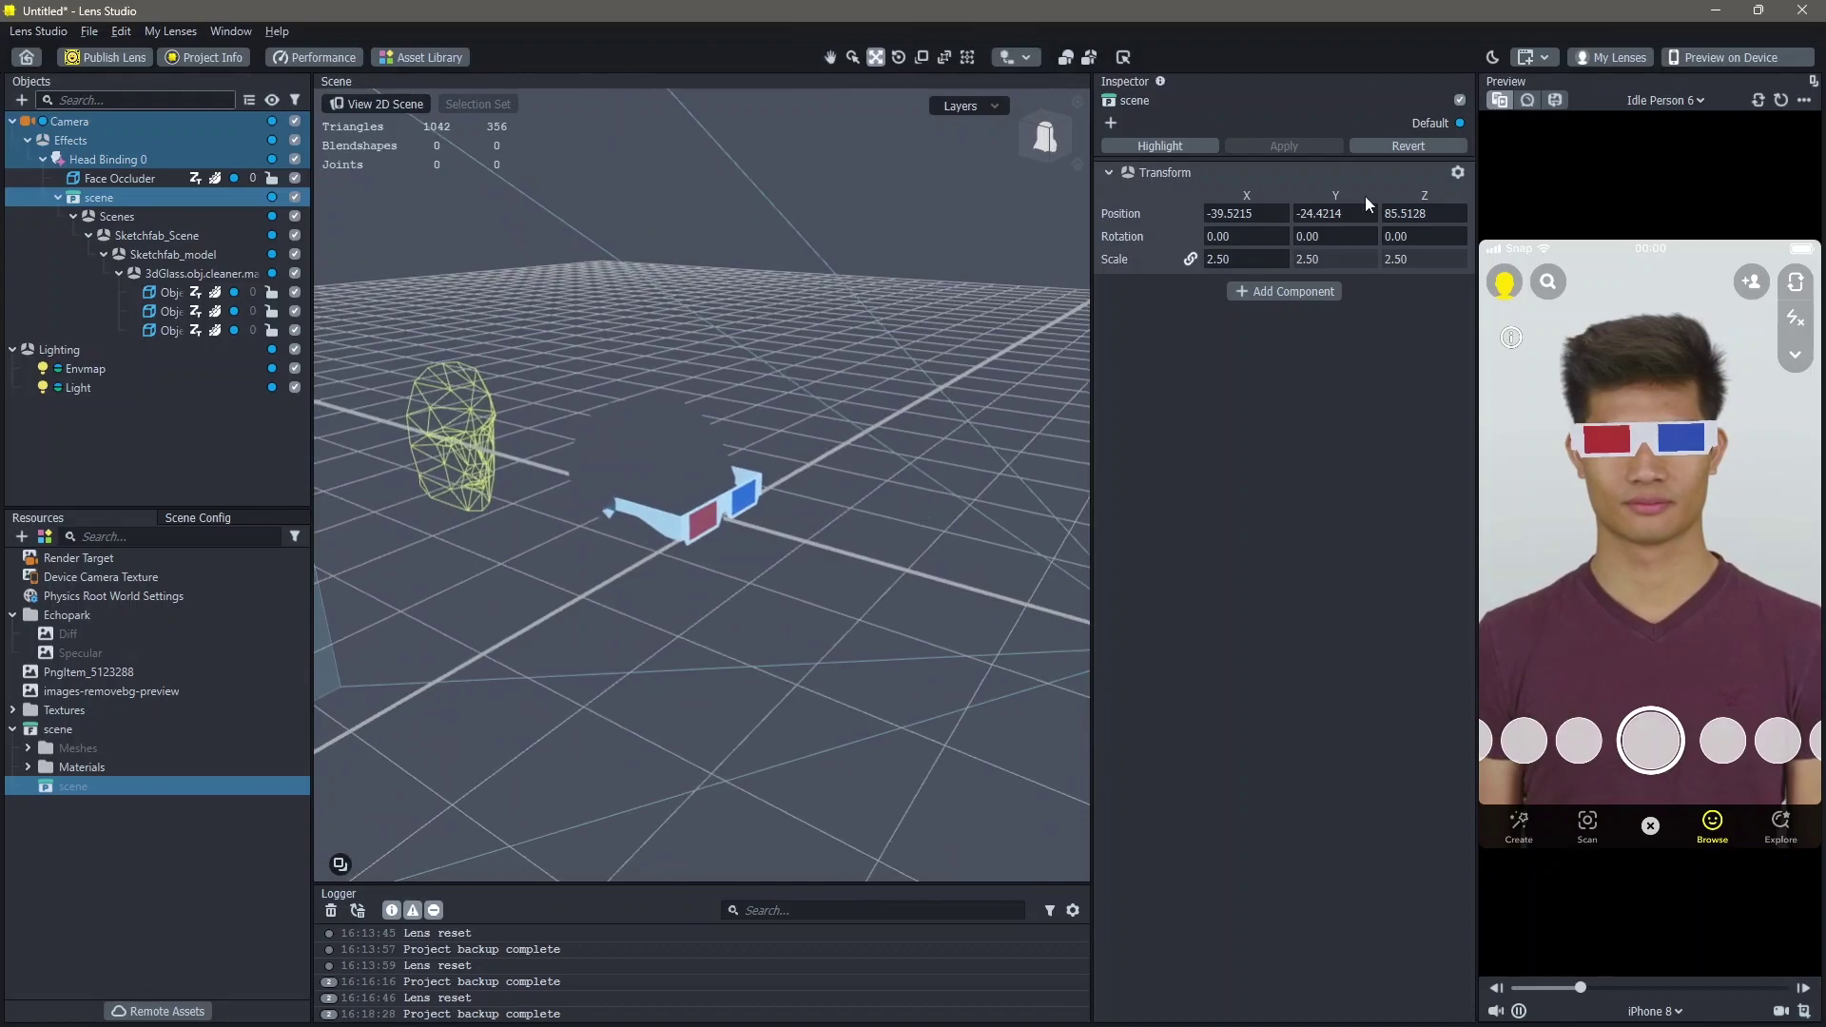